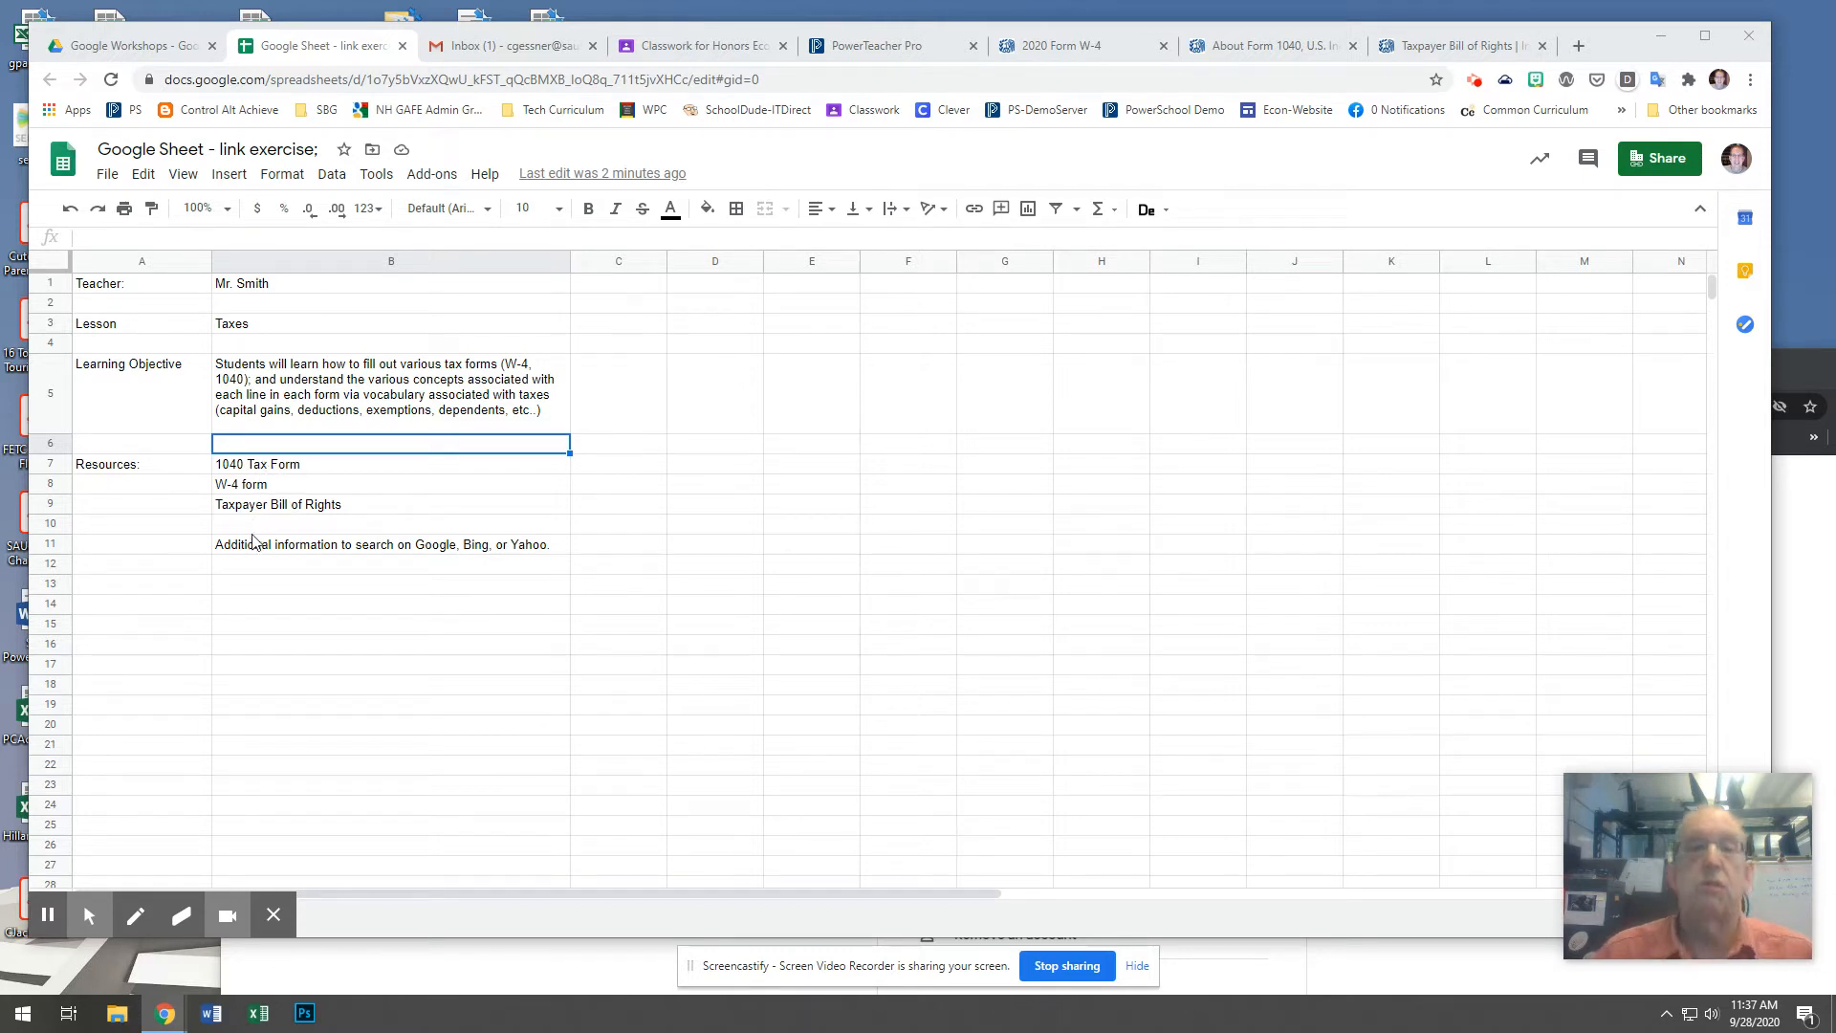
# Select the "1040 Tax Form" text in B7, then open the Form 1040 PDF from the IRS page and copy its web address.
pyautogui.click(265, 472)
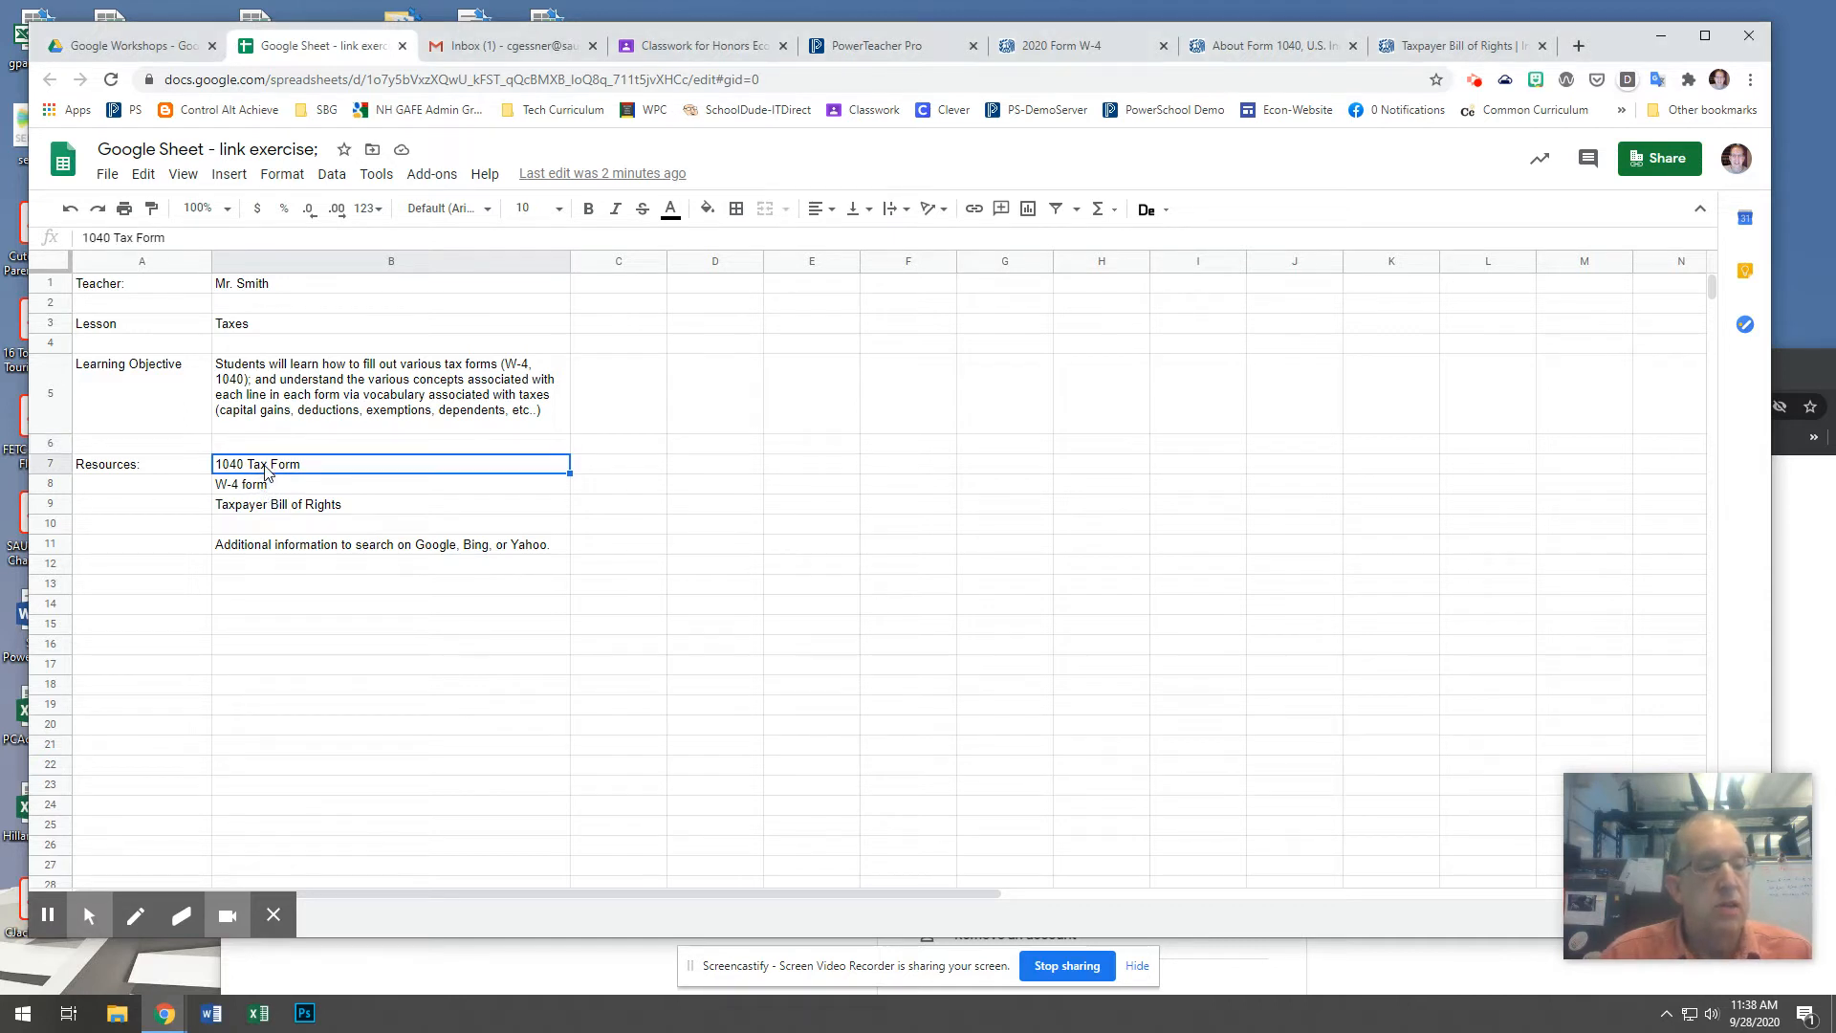
pyautogui.moveTo(180, 237); pyautogui.dragTo(87, 246)
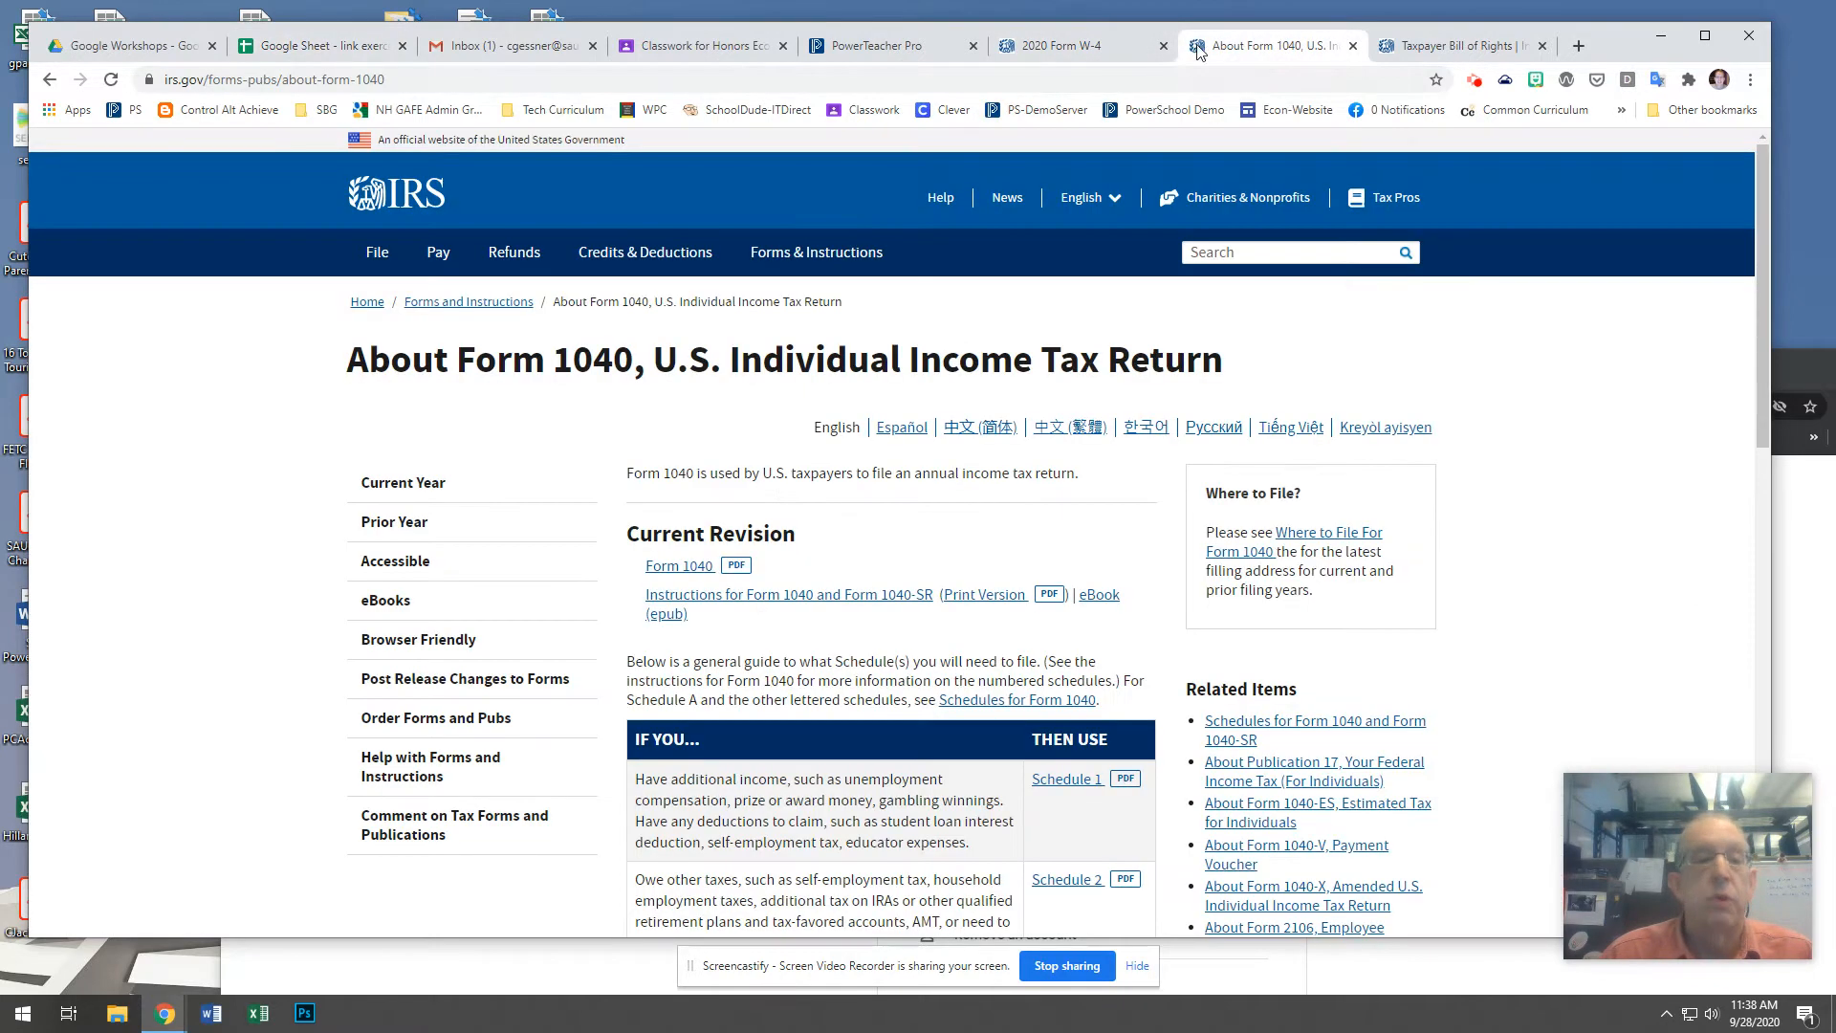
pyautogui.click(1246, 49)
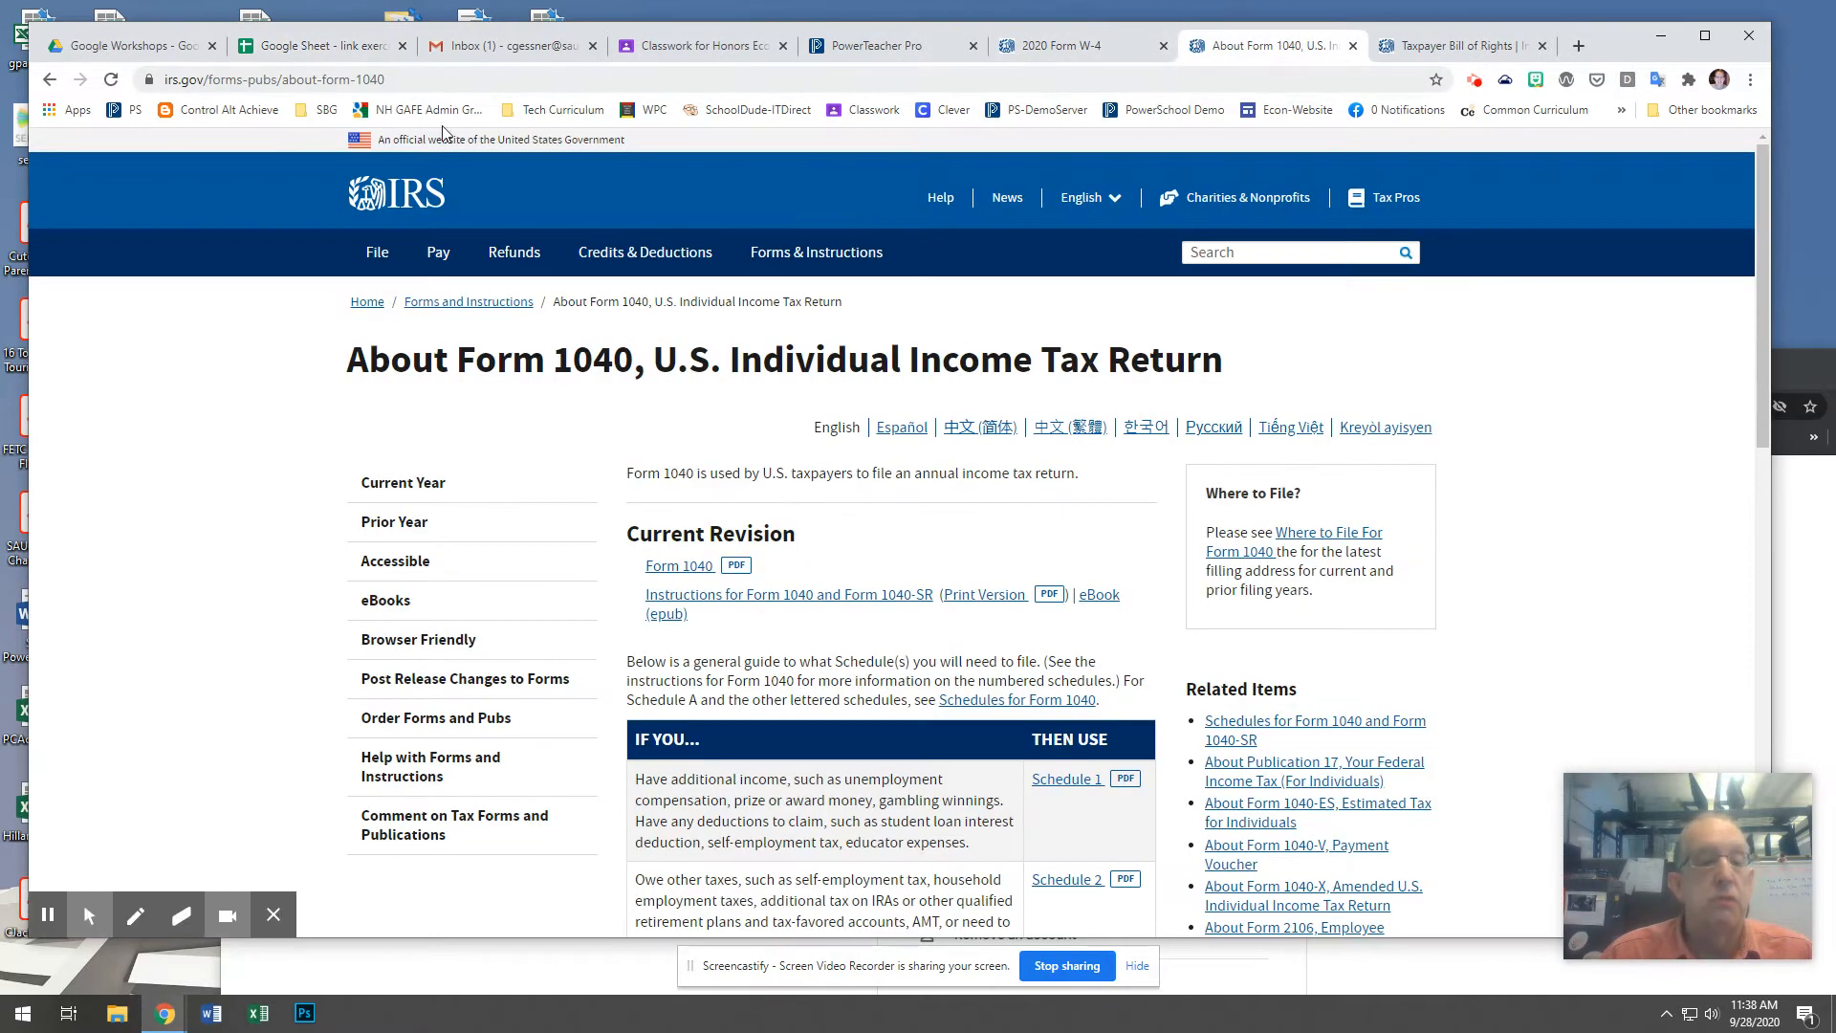
pyautogui.click(688, 575)
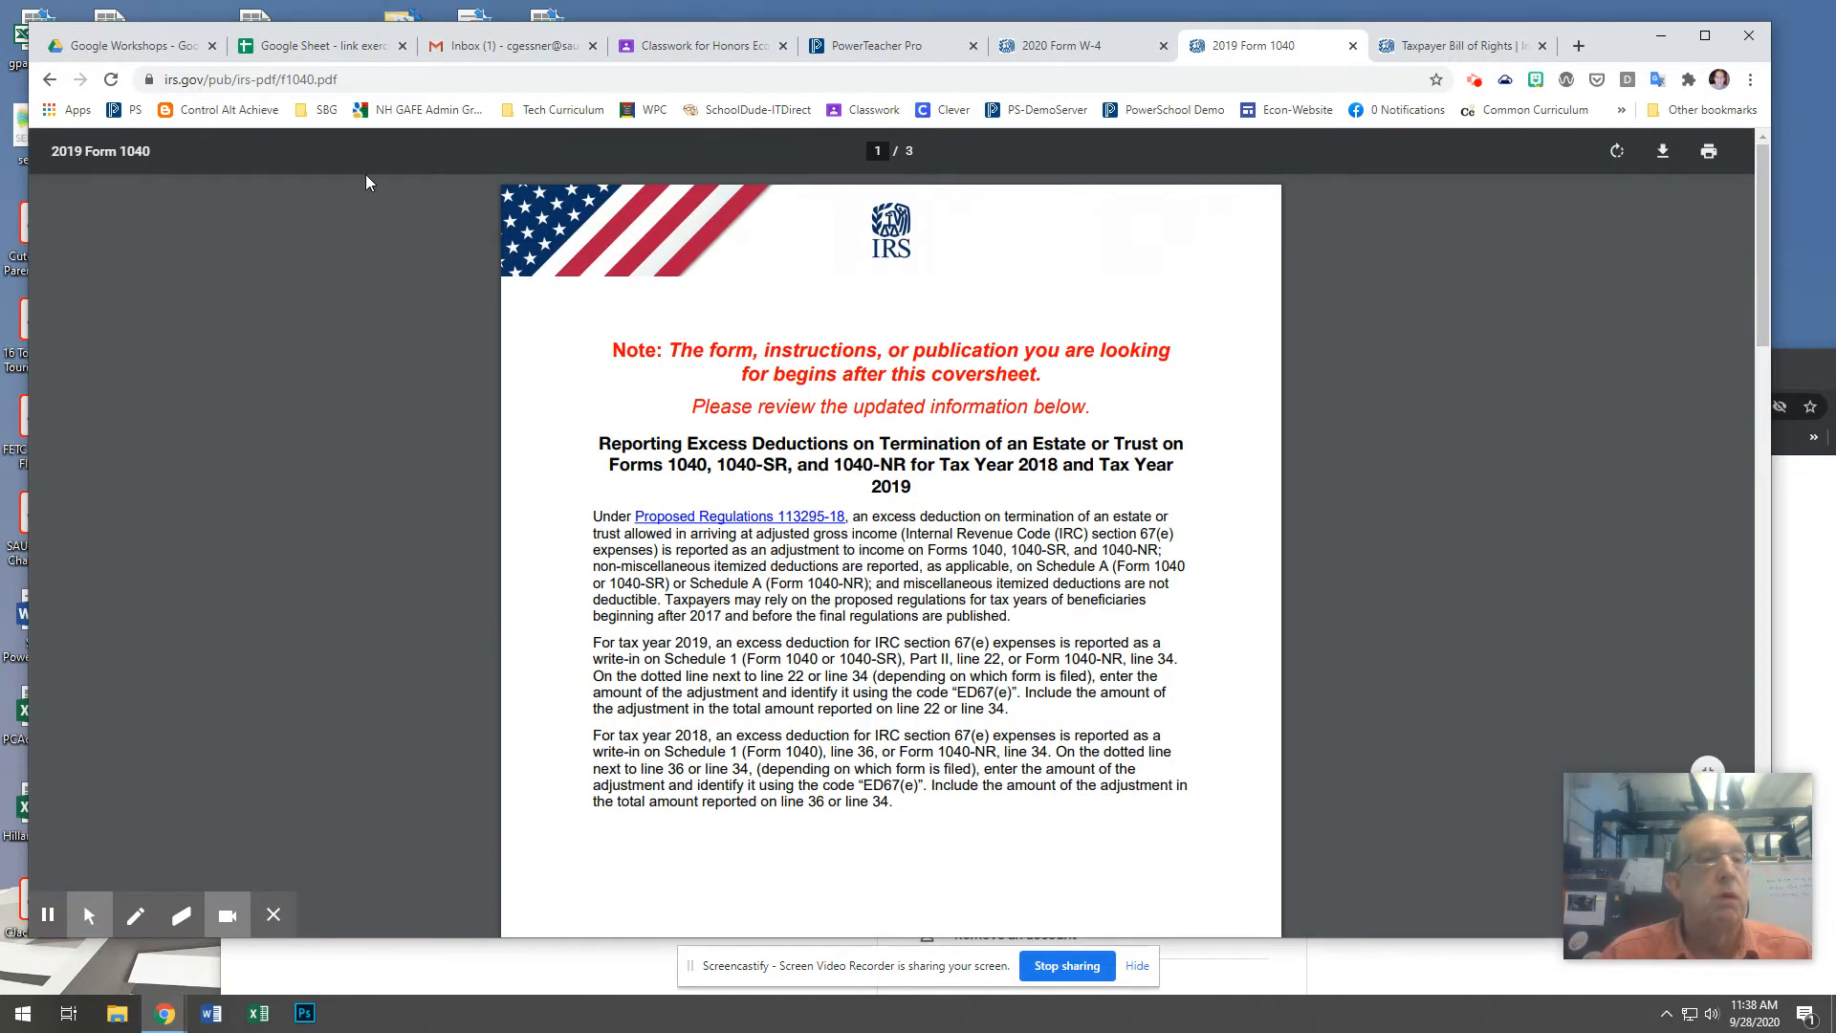
pyautogui.click(374, 80)
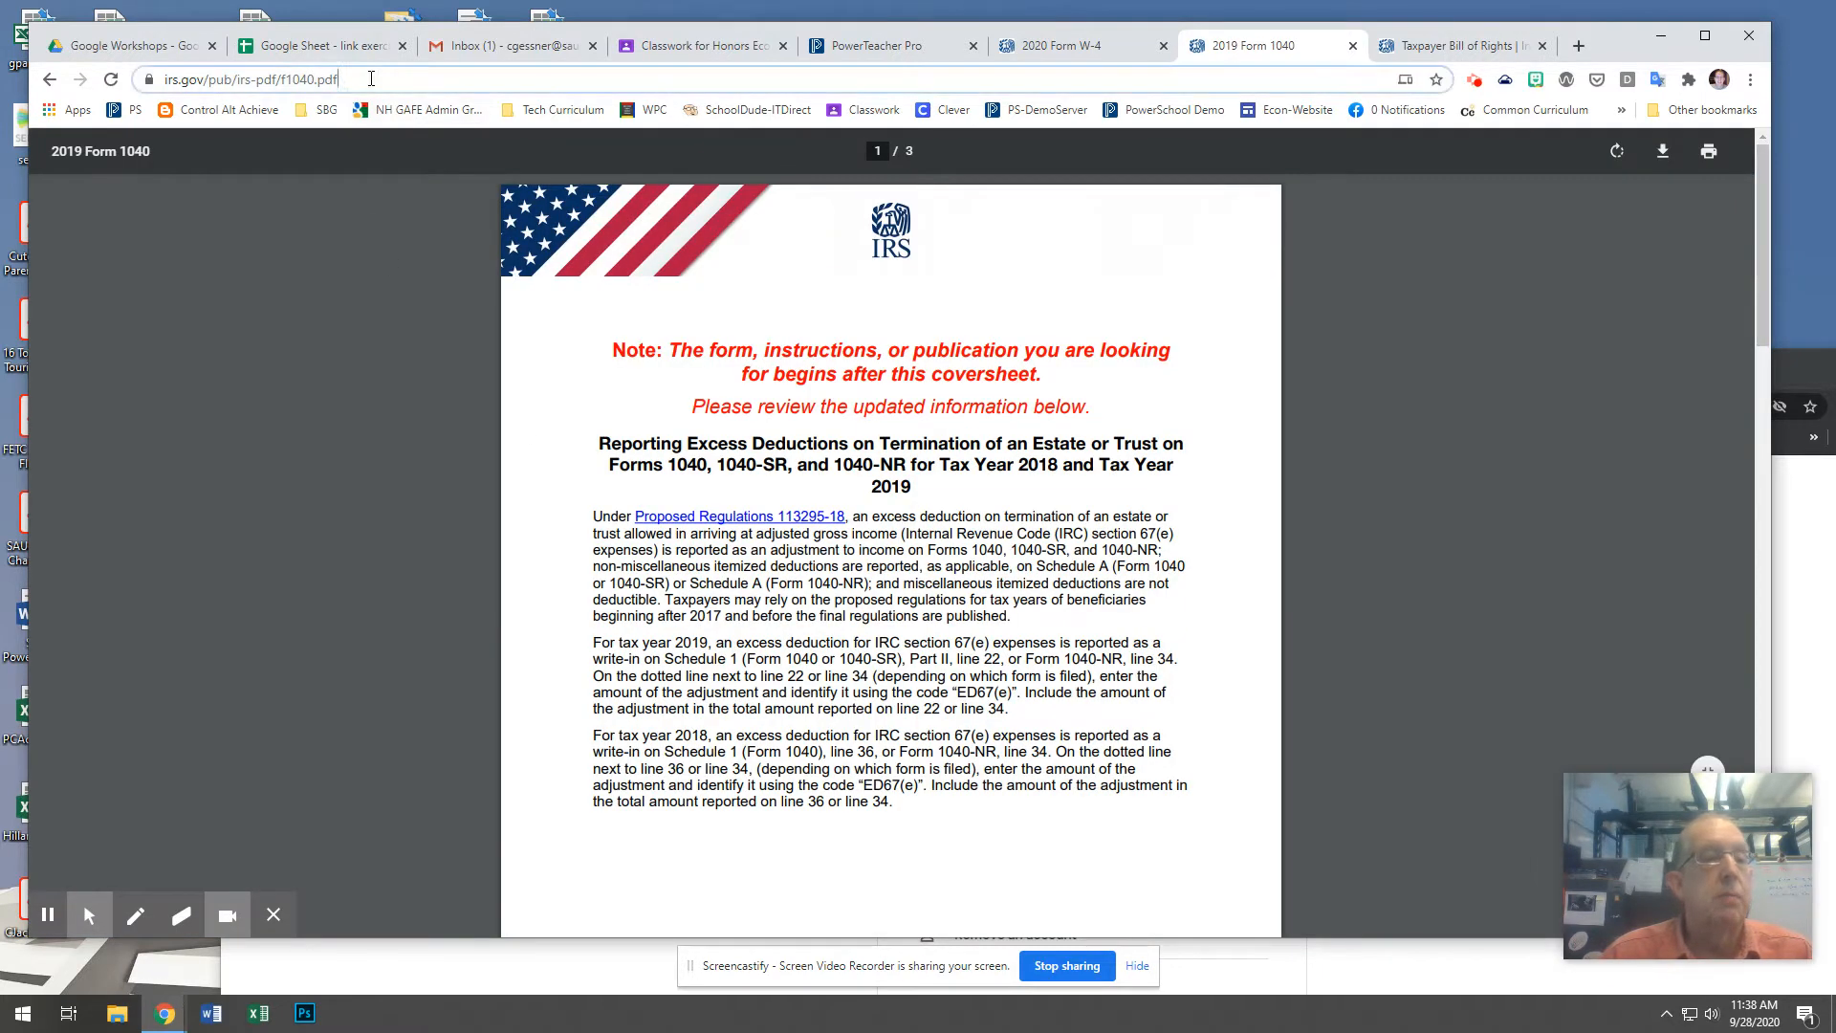
pyautogui.rightClick(256, 84)
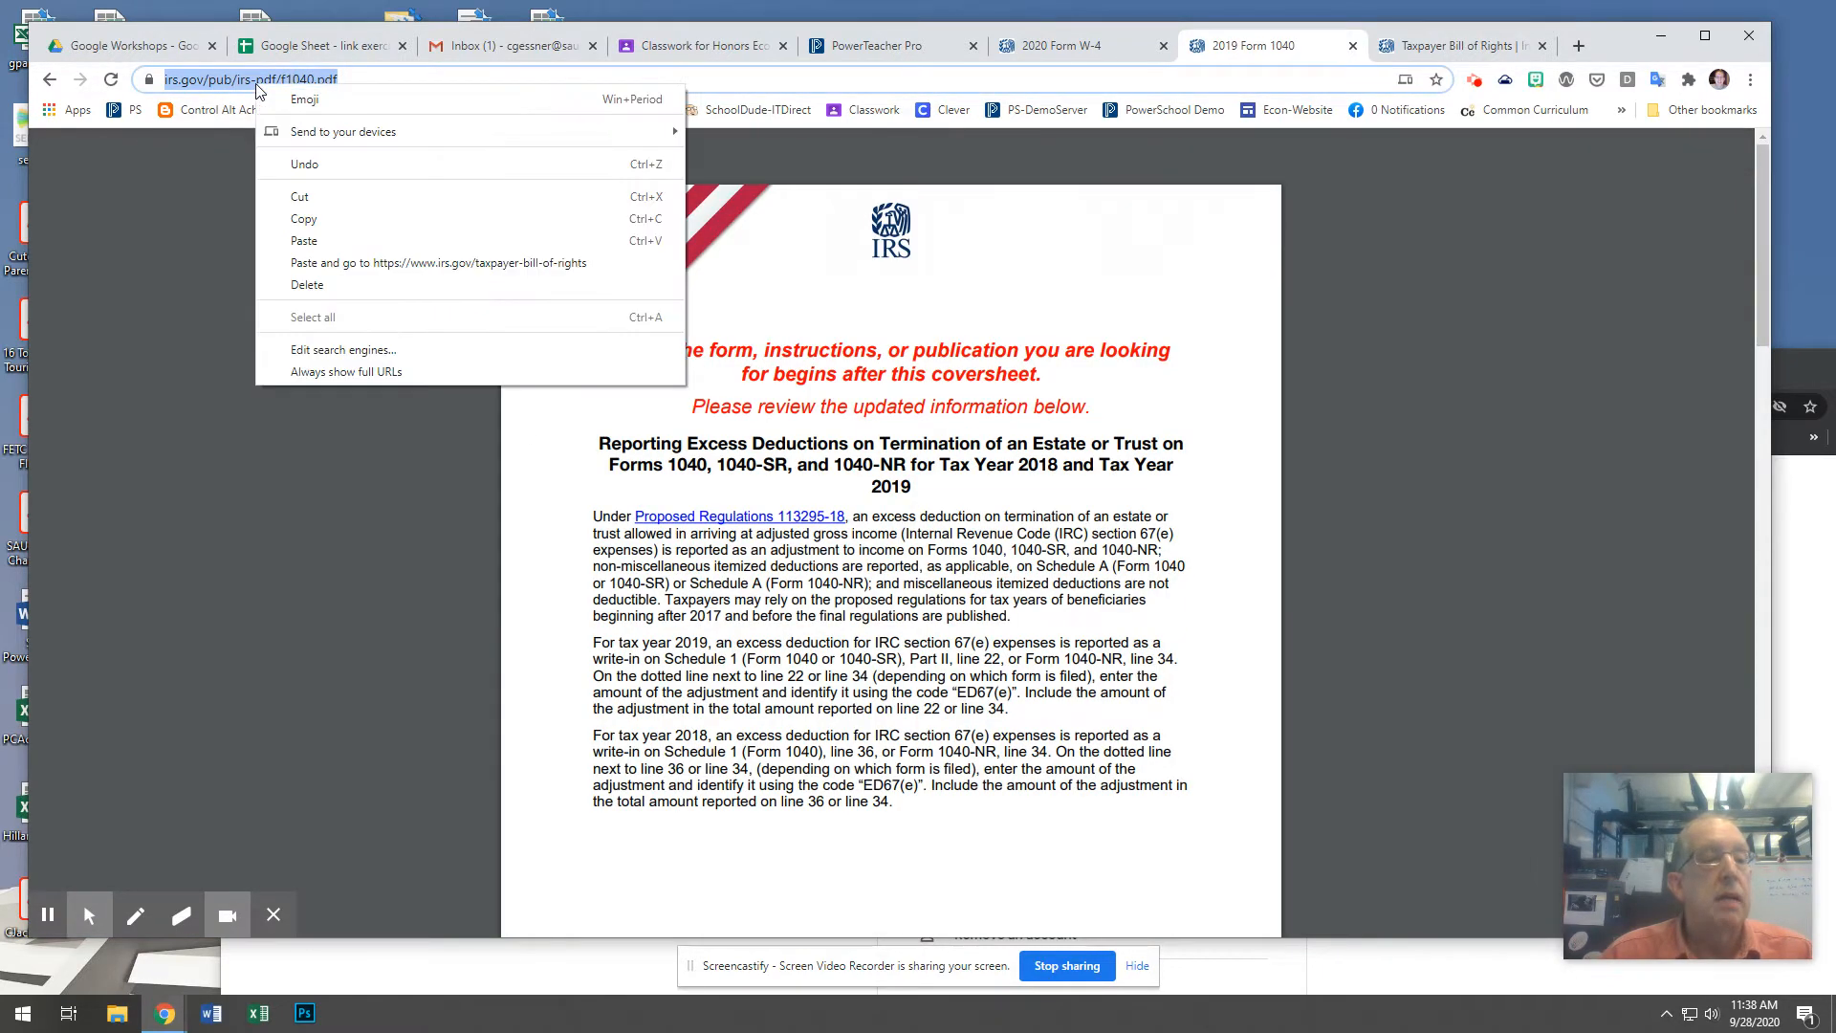
pyautogui.click(296, 220)
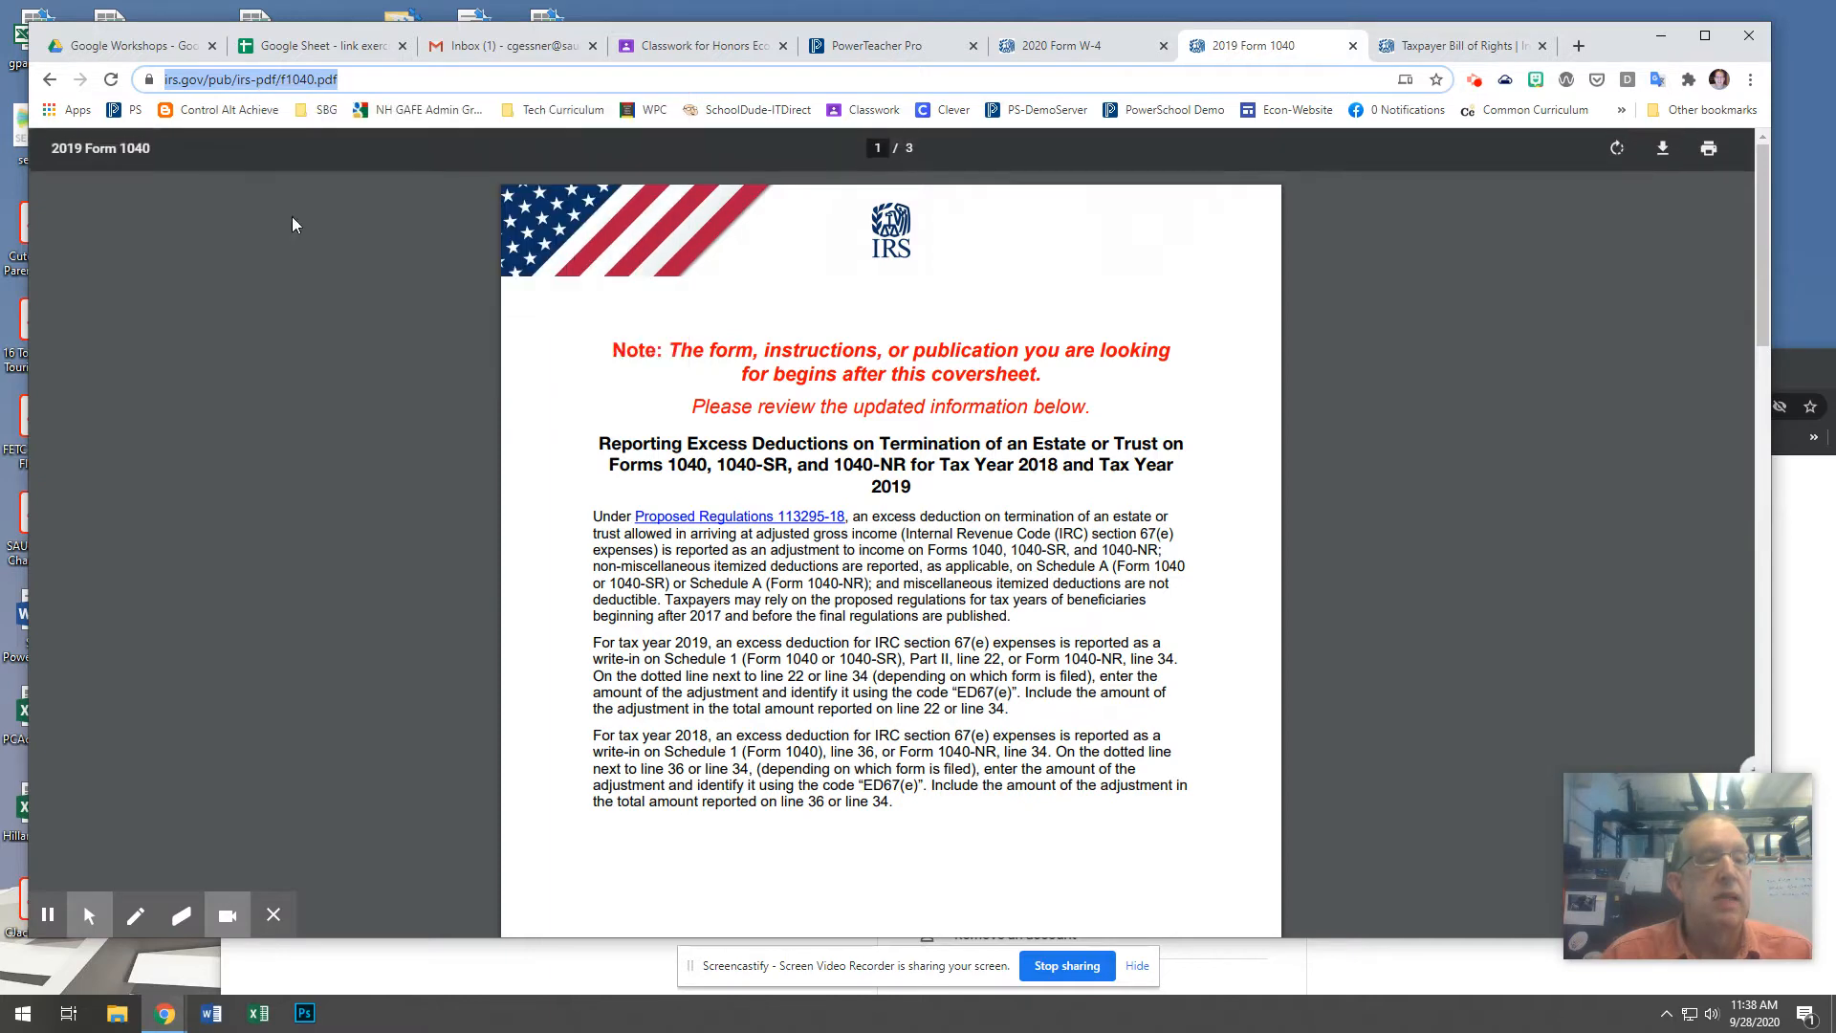
pyautogui.click(332, 48)
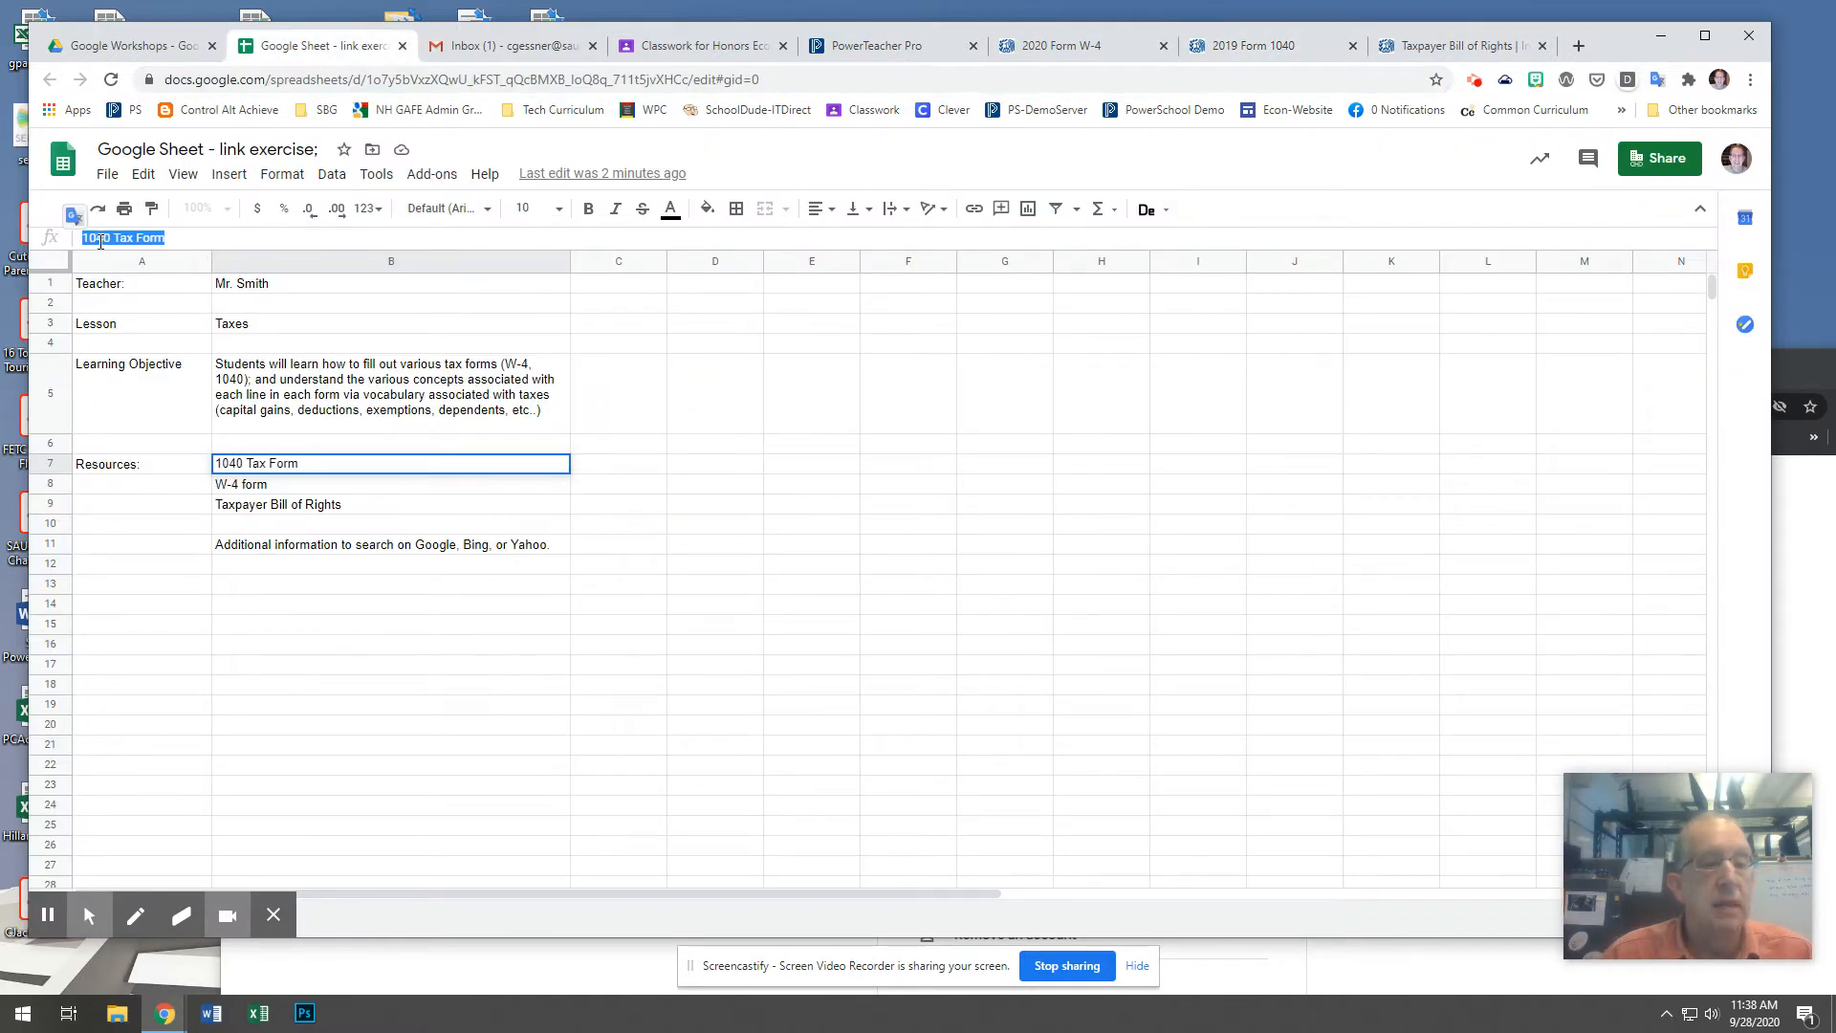
pyautogui.click(974, 210)
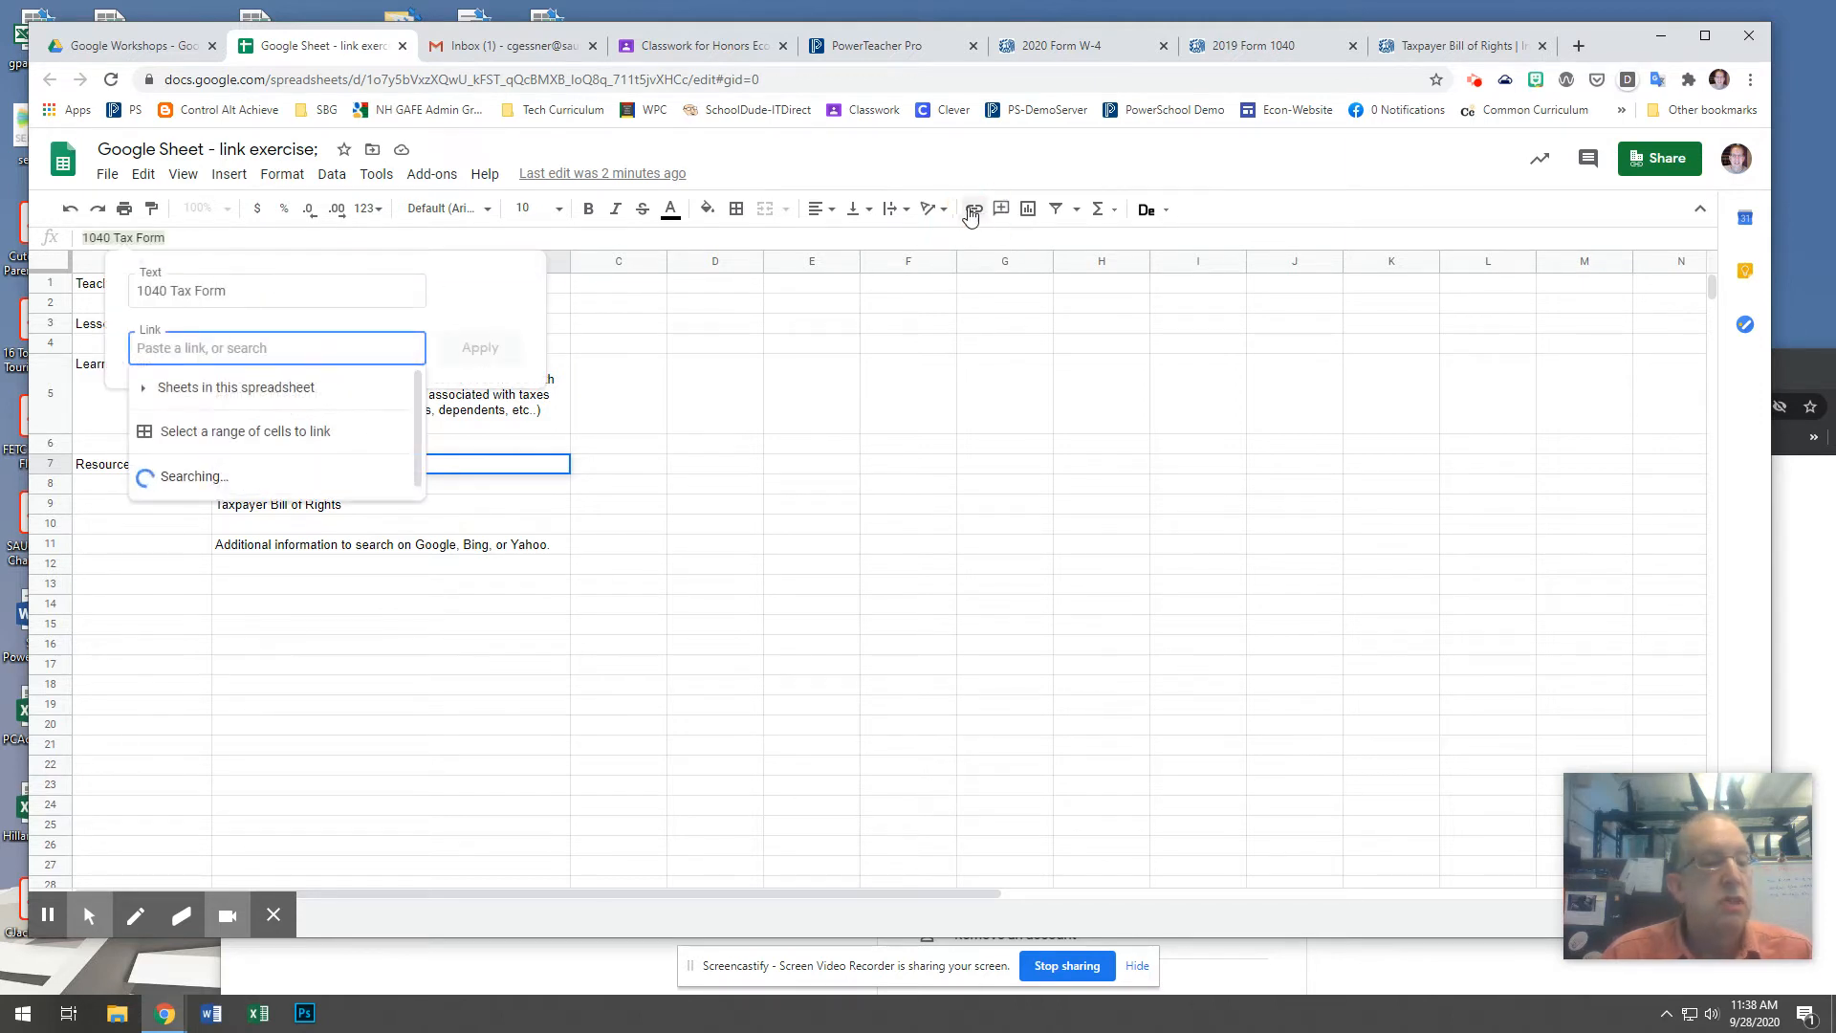
pyautogui.rightClick(165, 348)
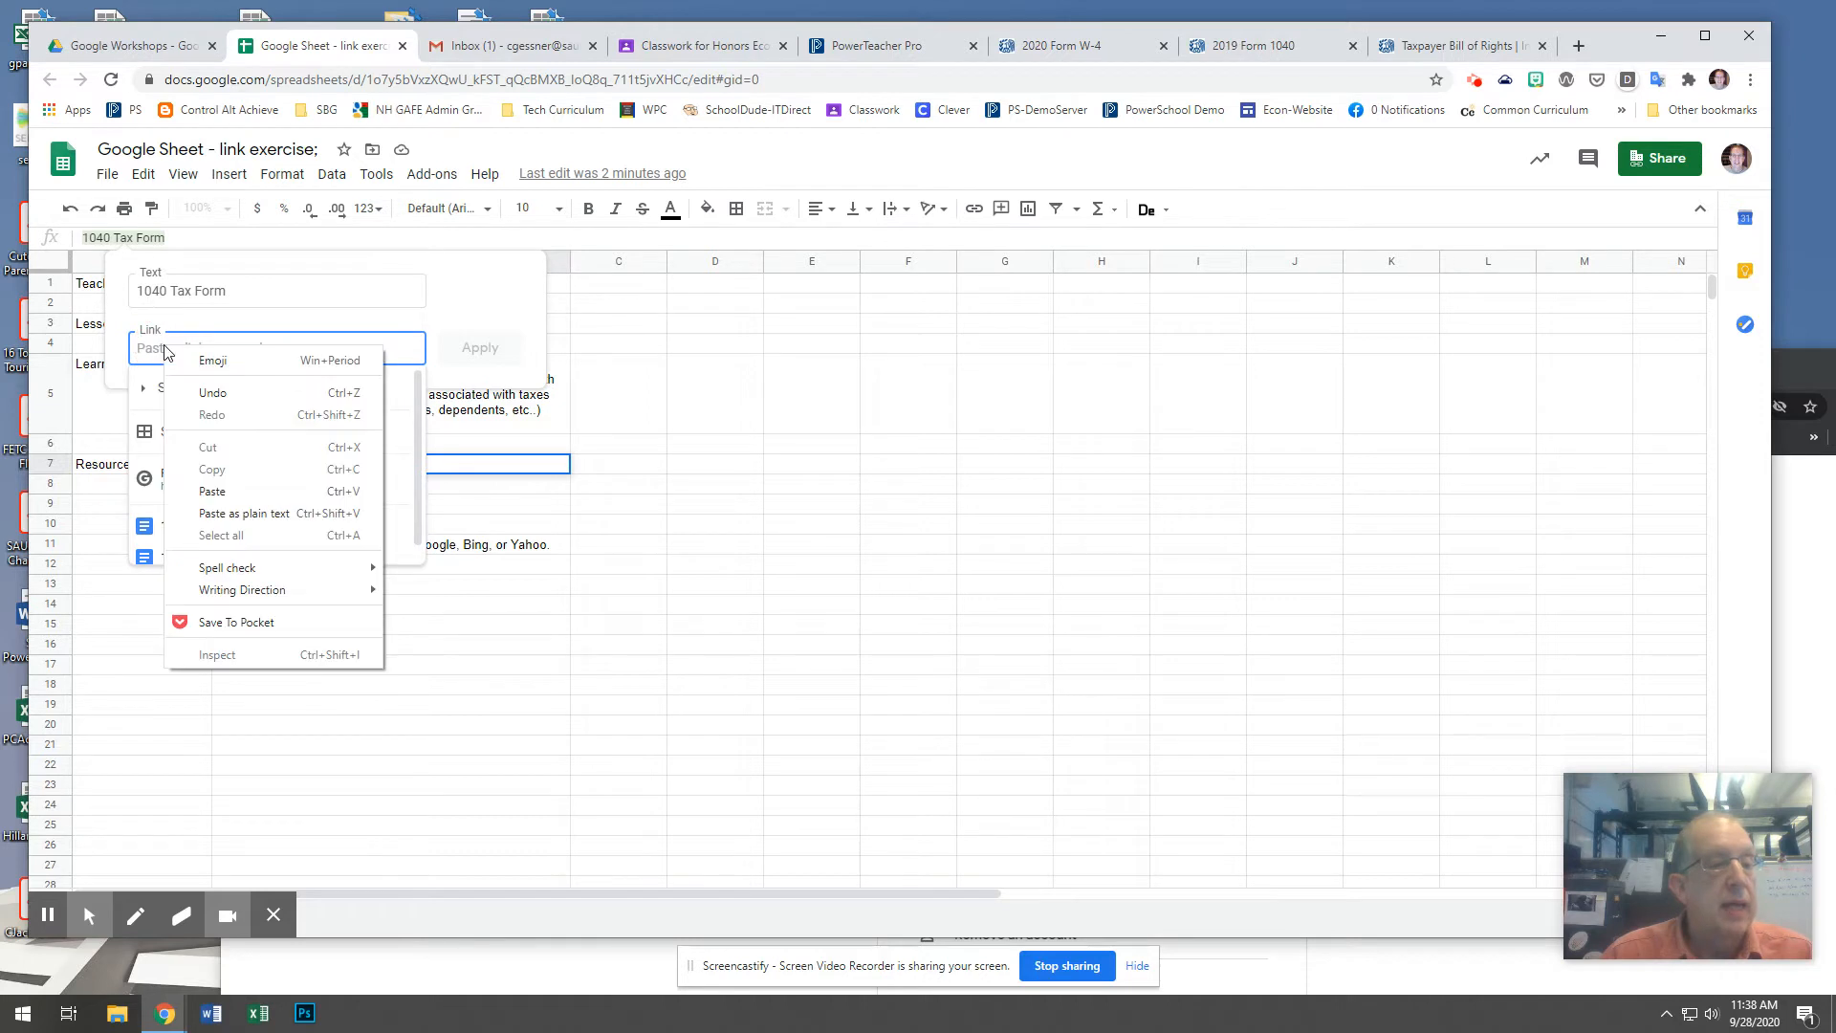
pyautogui.click(225, 491)
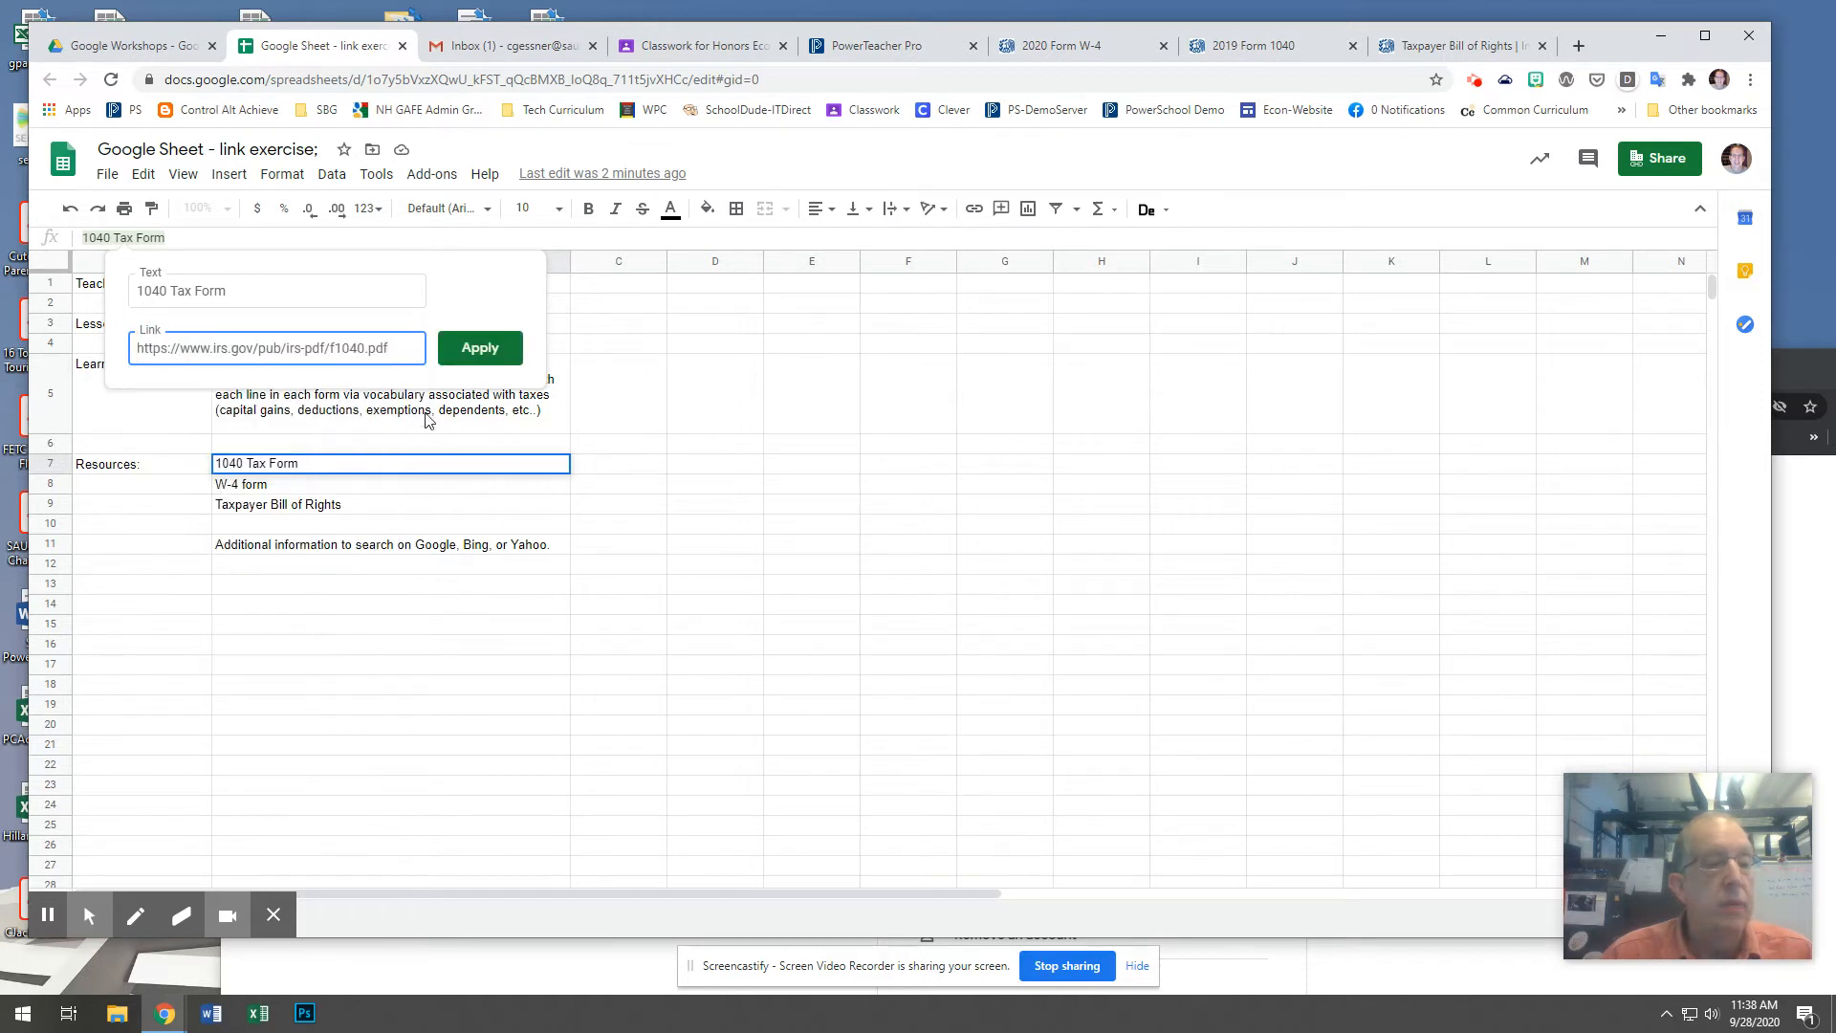
pyautogui.click(469, 348)
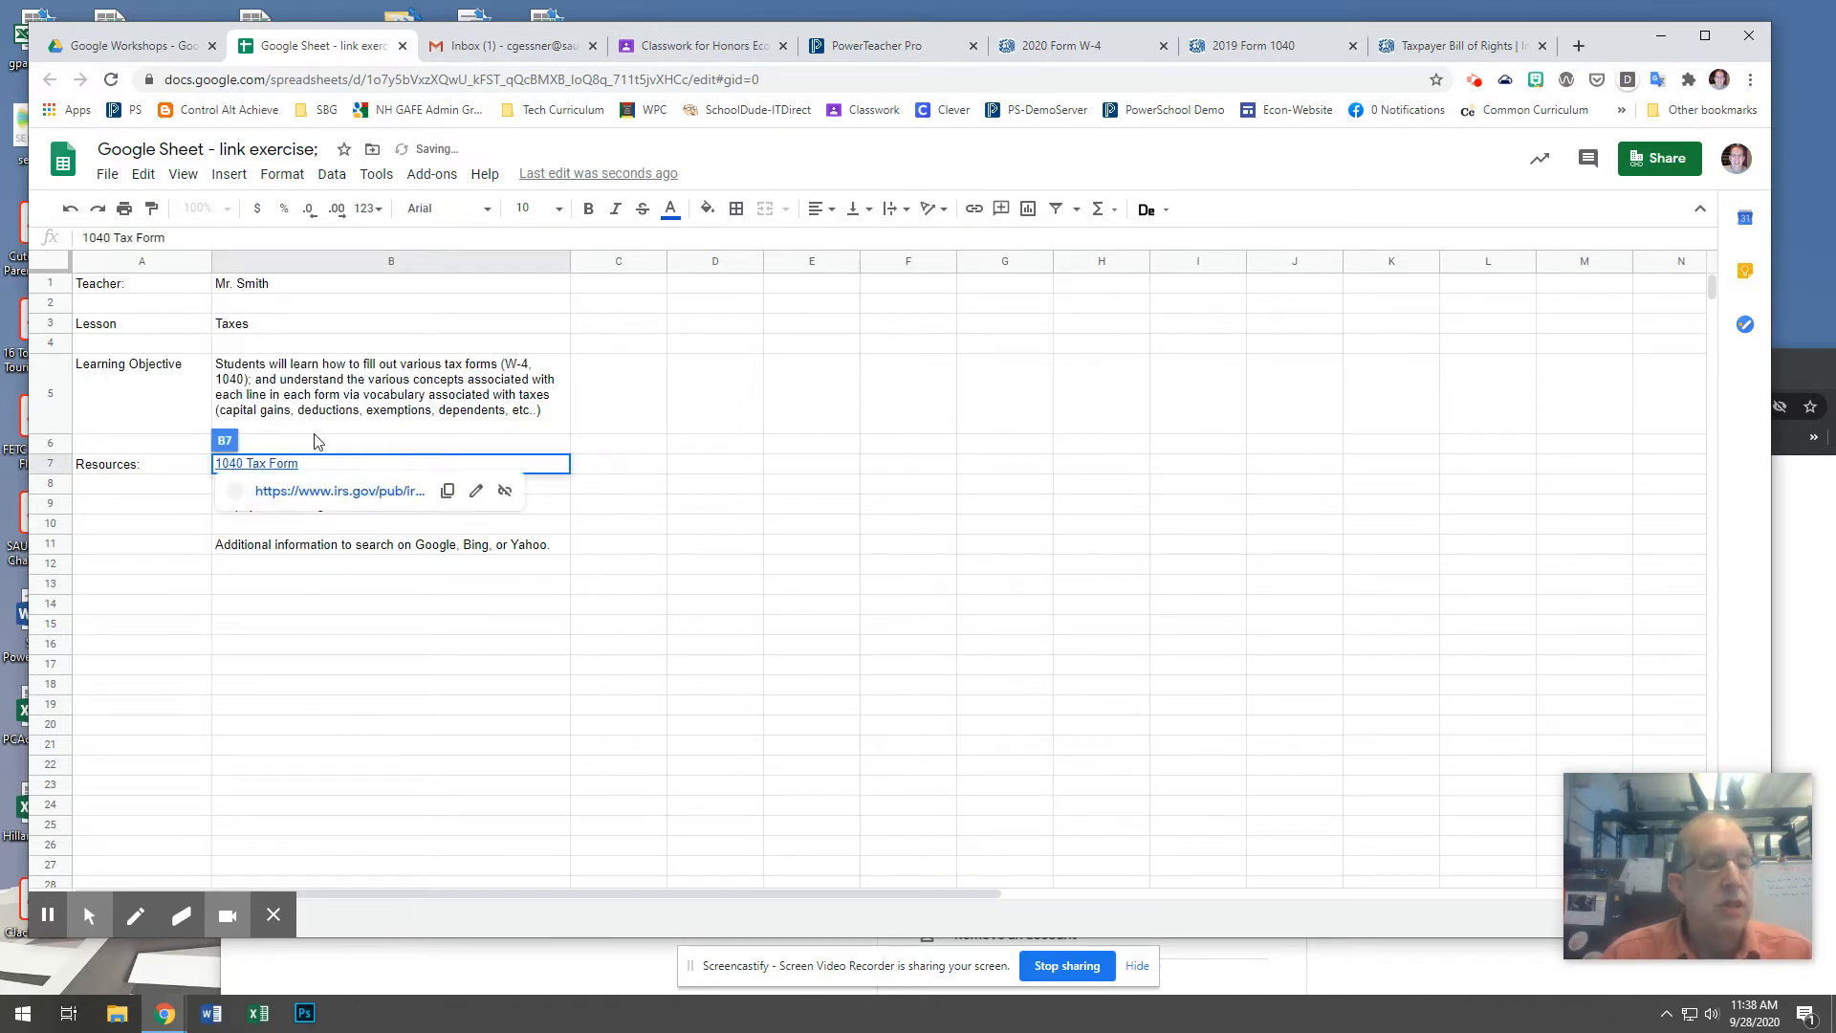
pyautogui.click(722, 464)
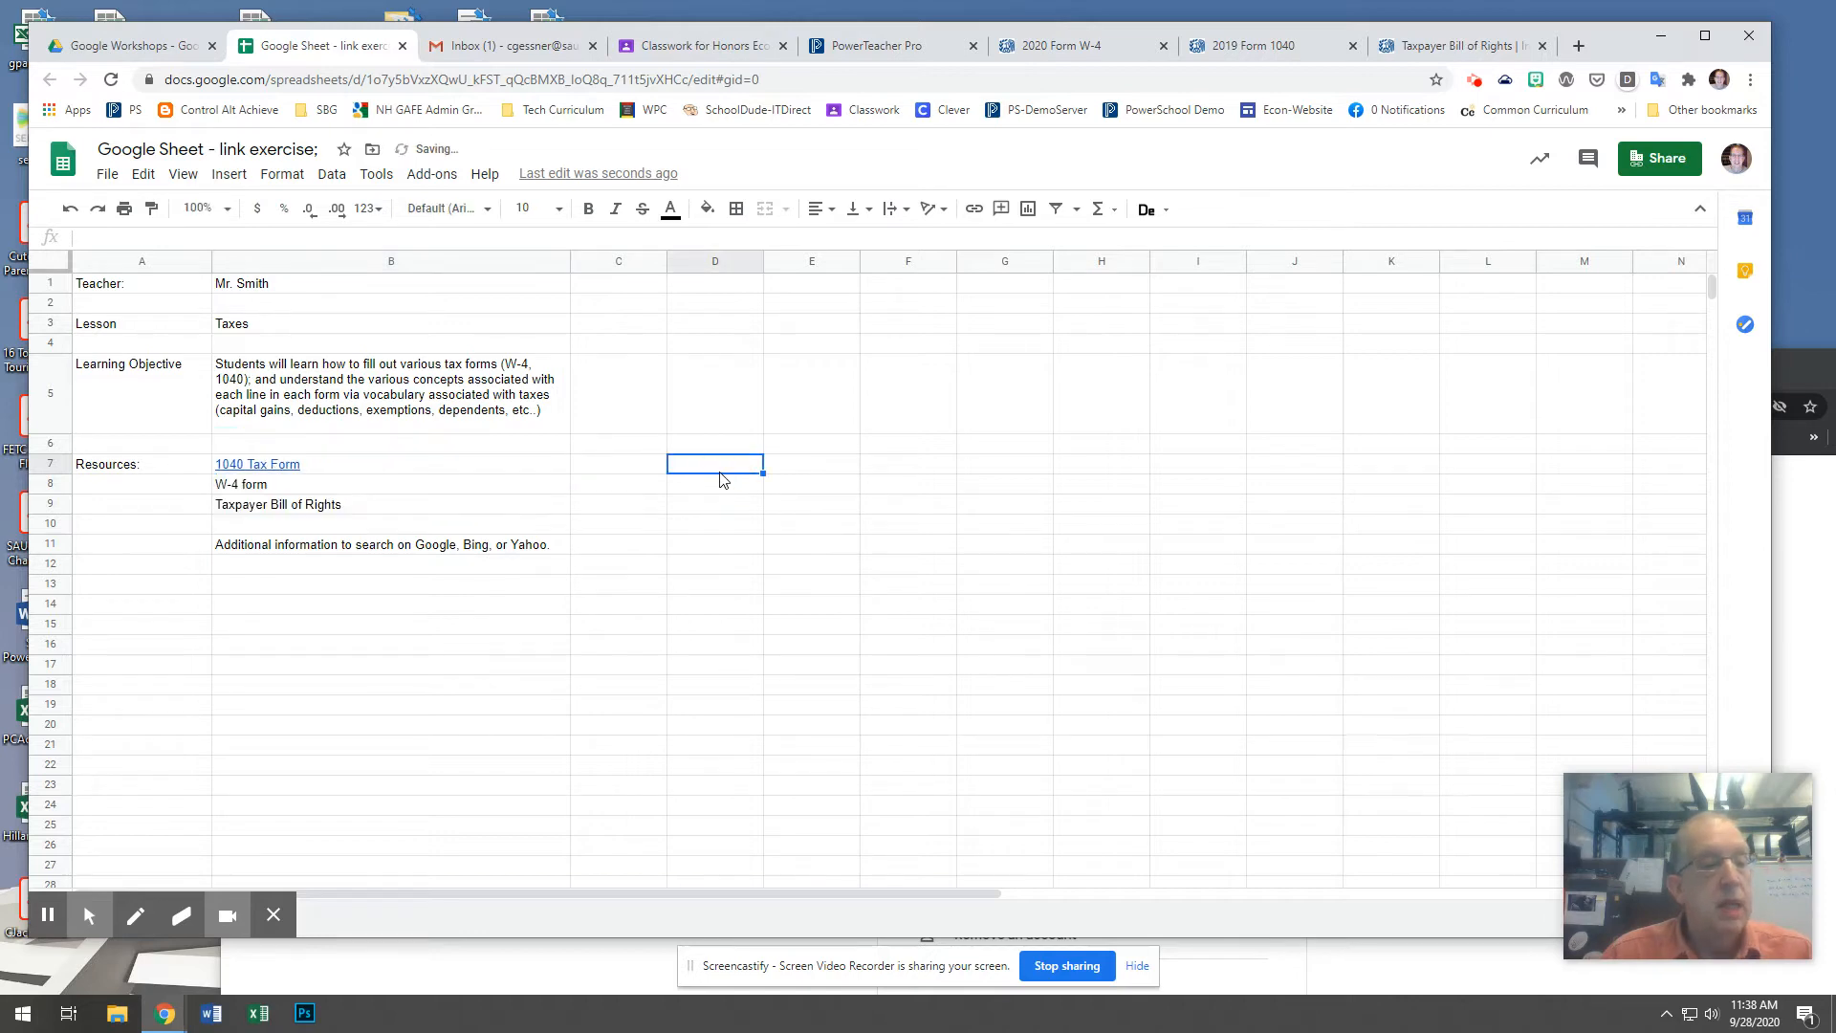
# Select the "W-4 form" cell B8 and copy the web address of the open 2020 Form W-4 PDF.
pyautogui.click(302, 487)
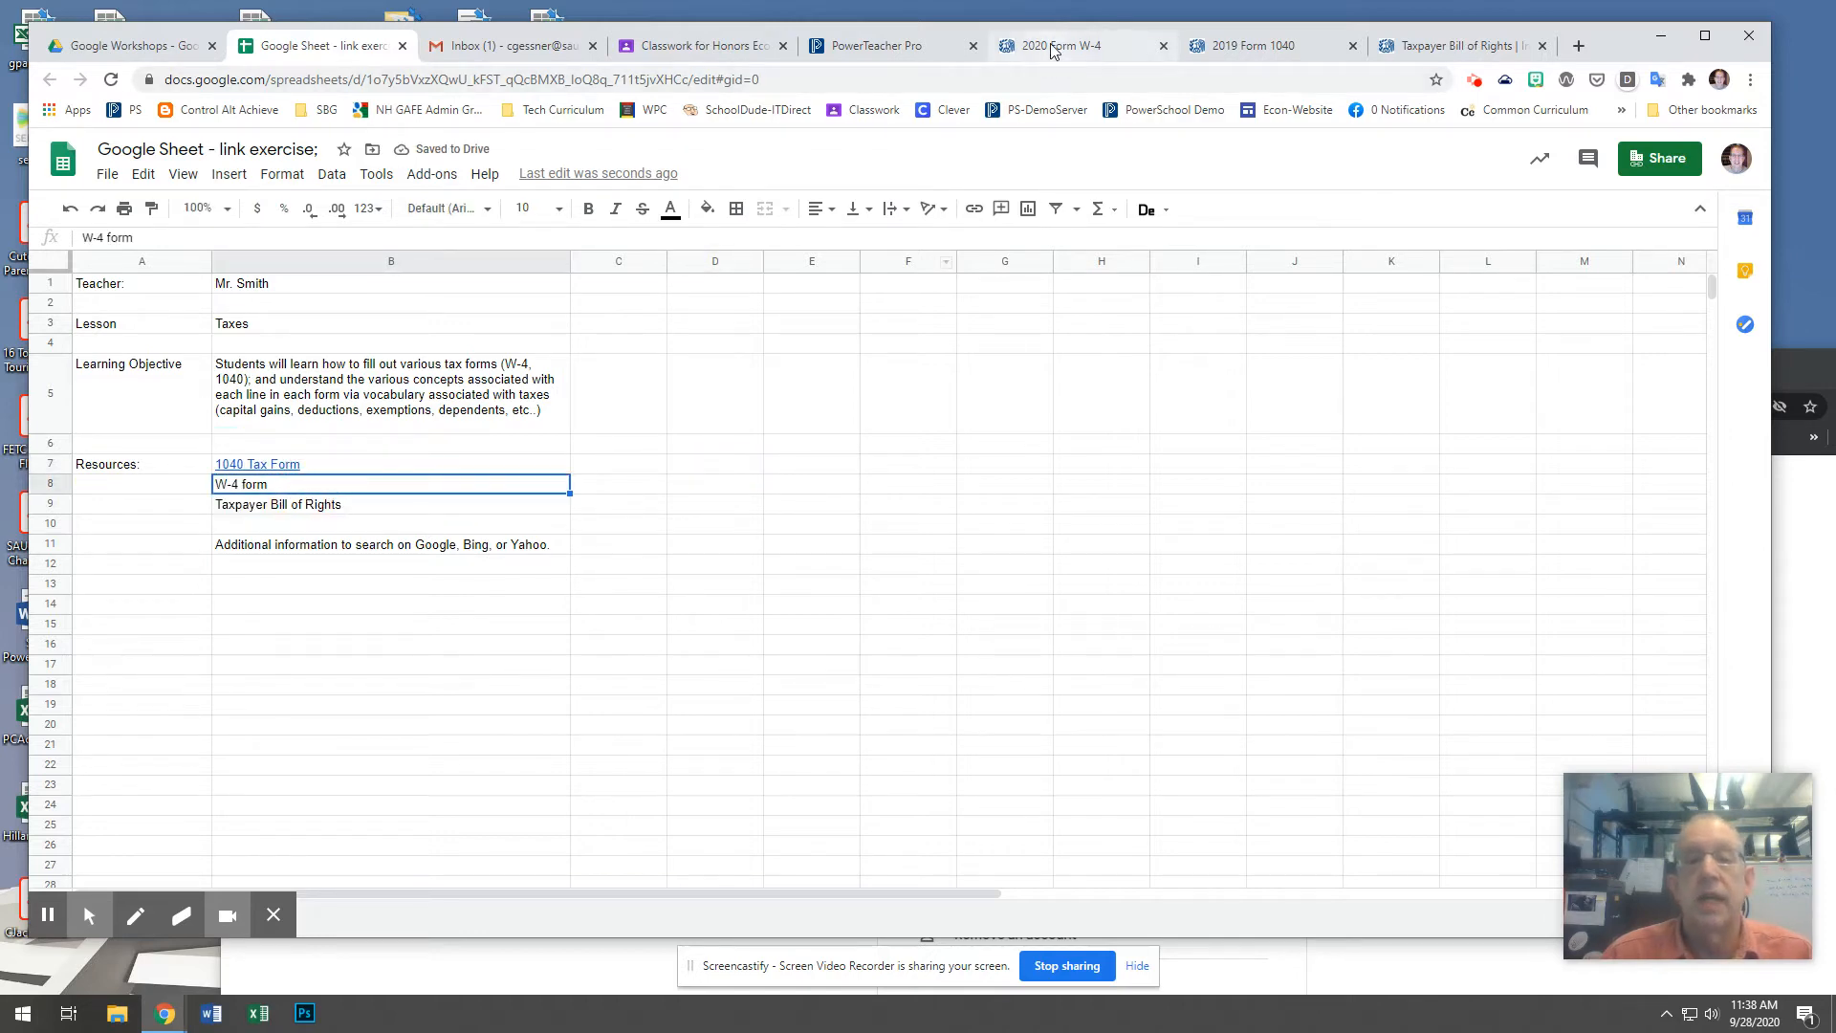
pyautogui.click(1052, 49)
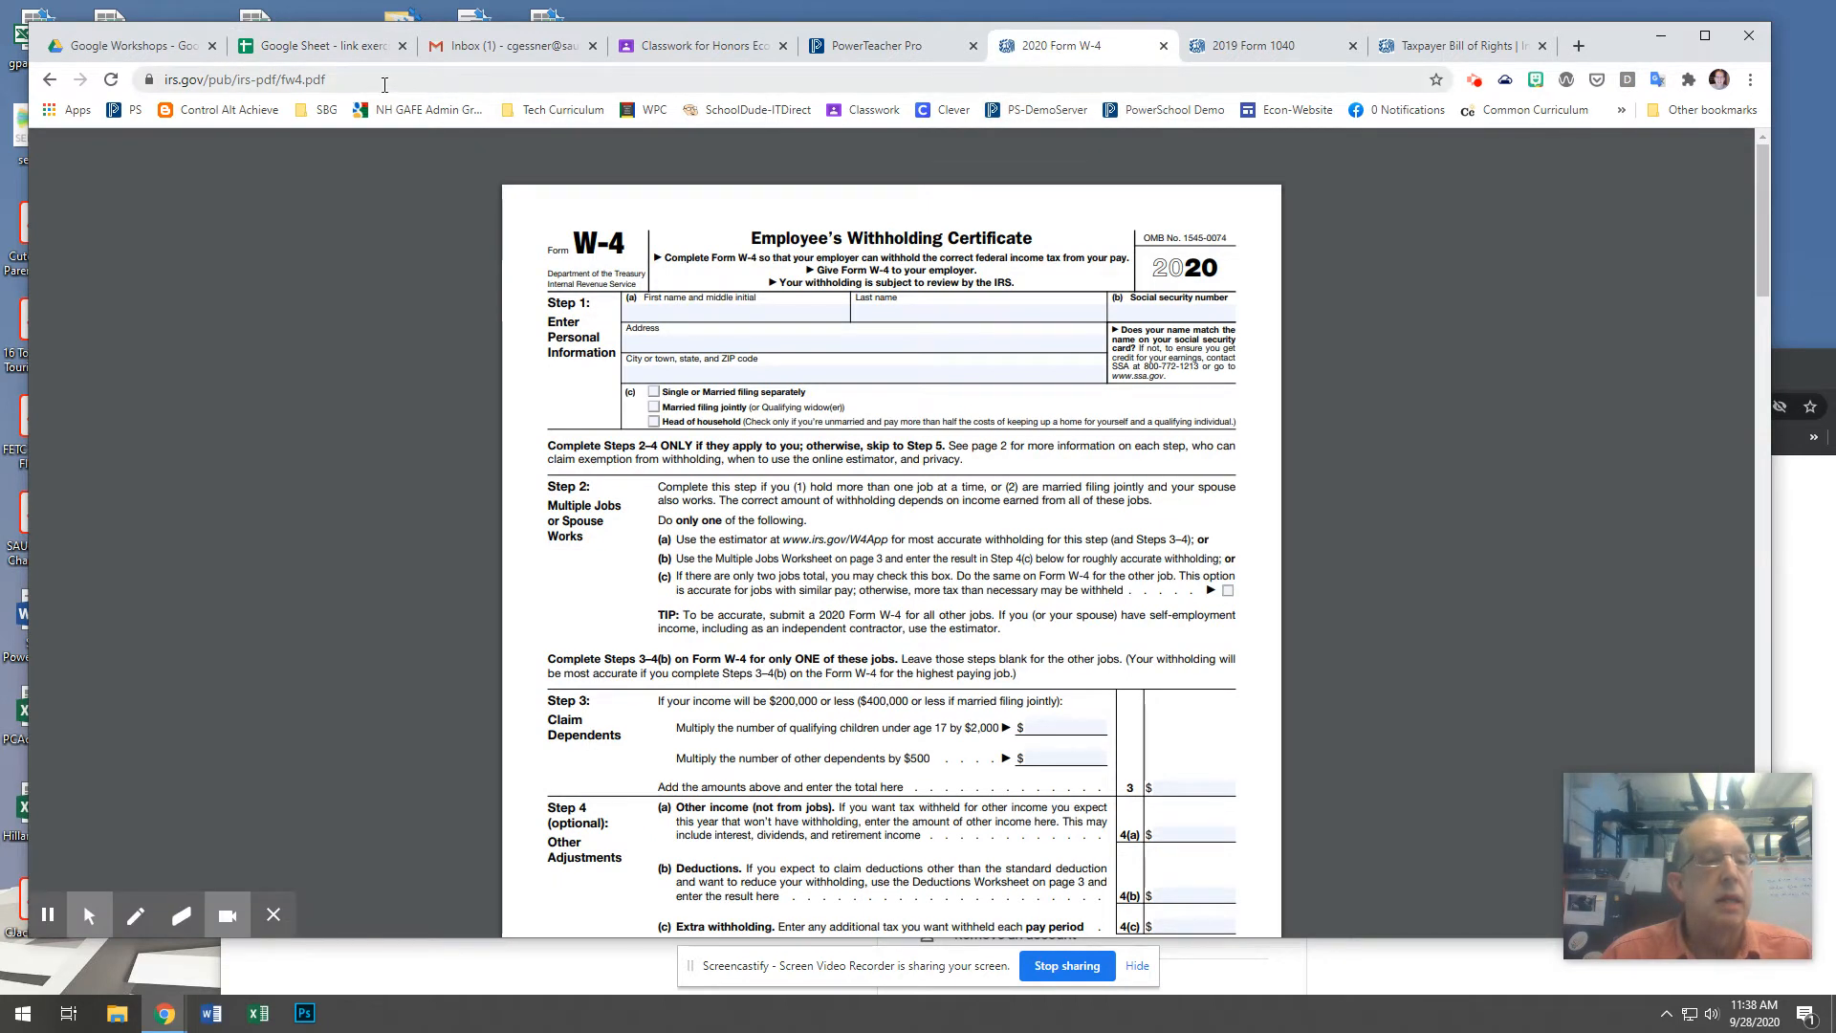
pyautogui.moveTo(387, 85); pyautogui.dragTo(137, 79)
pyautogui.hotkey('ctrl', 'c')
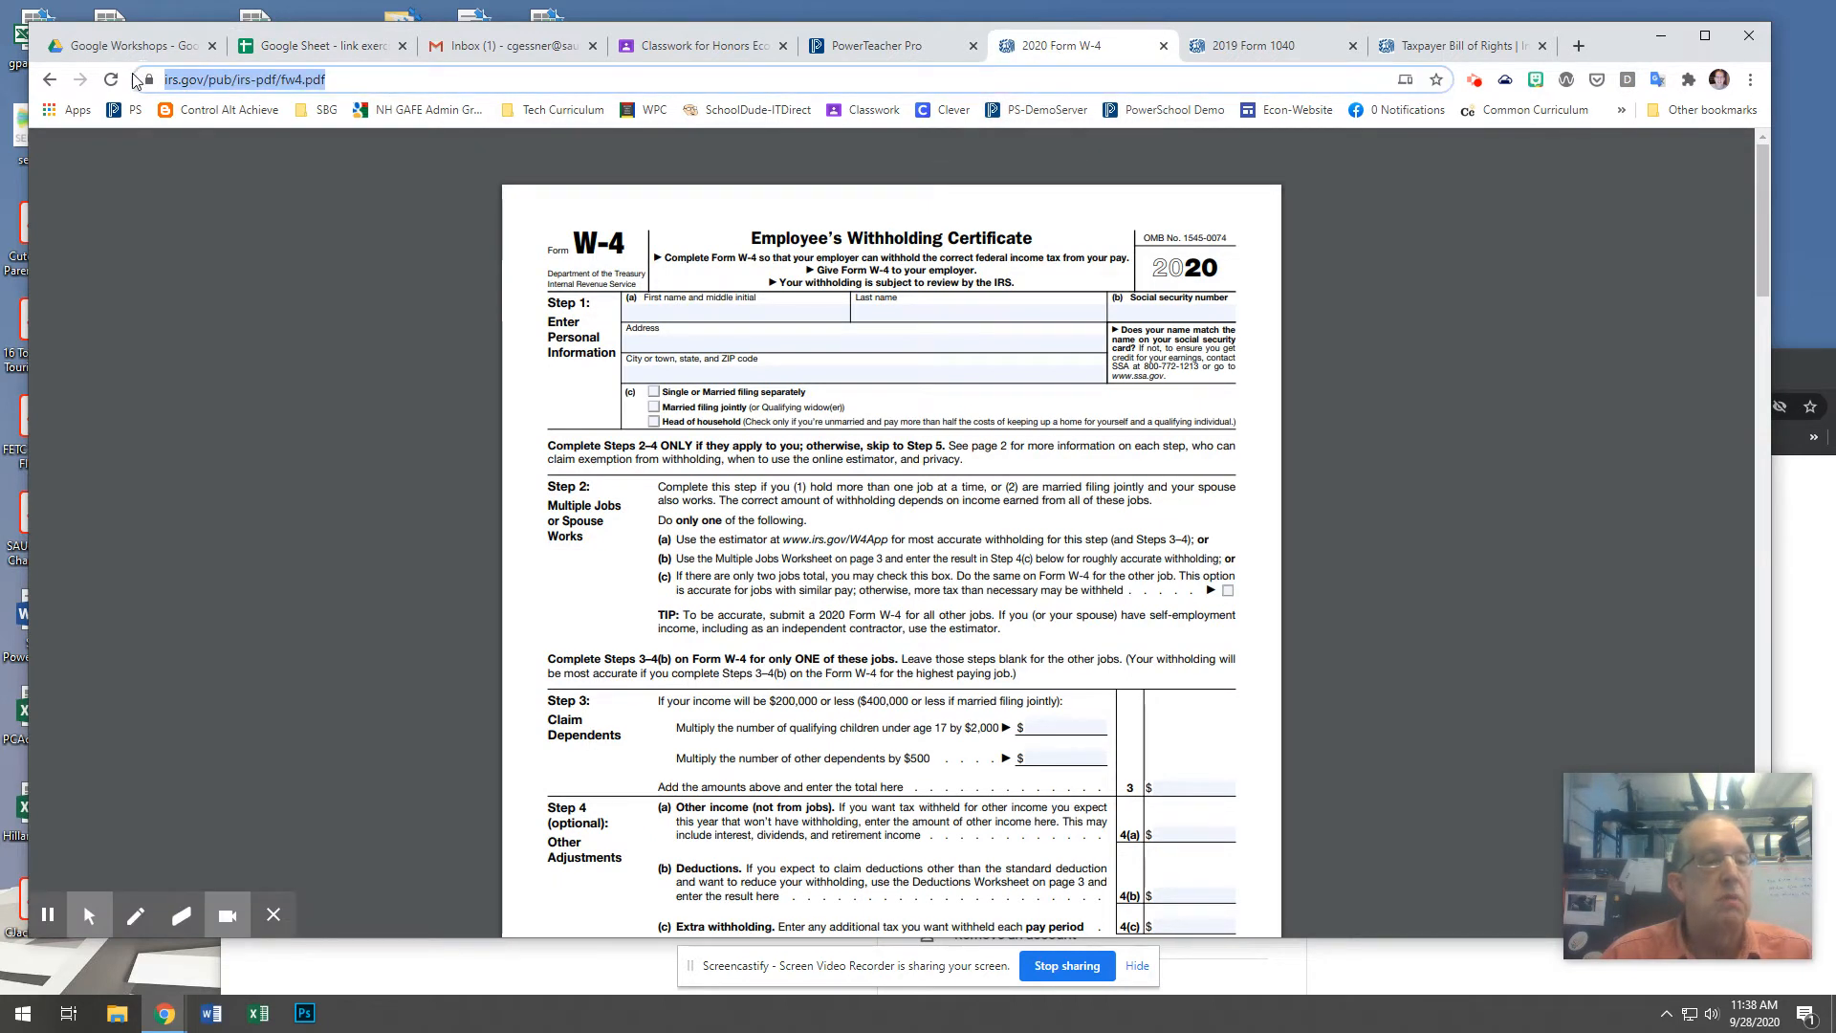
pyautogui.rightClick(274, 83)
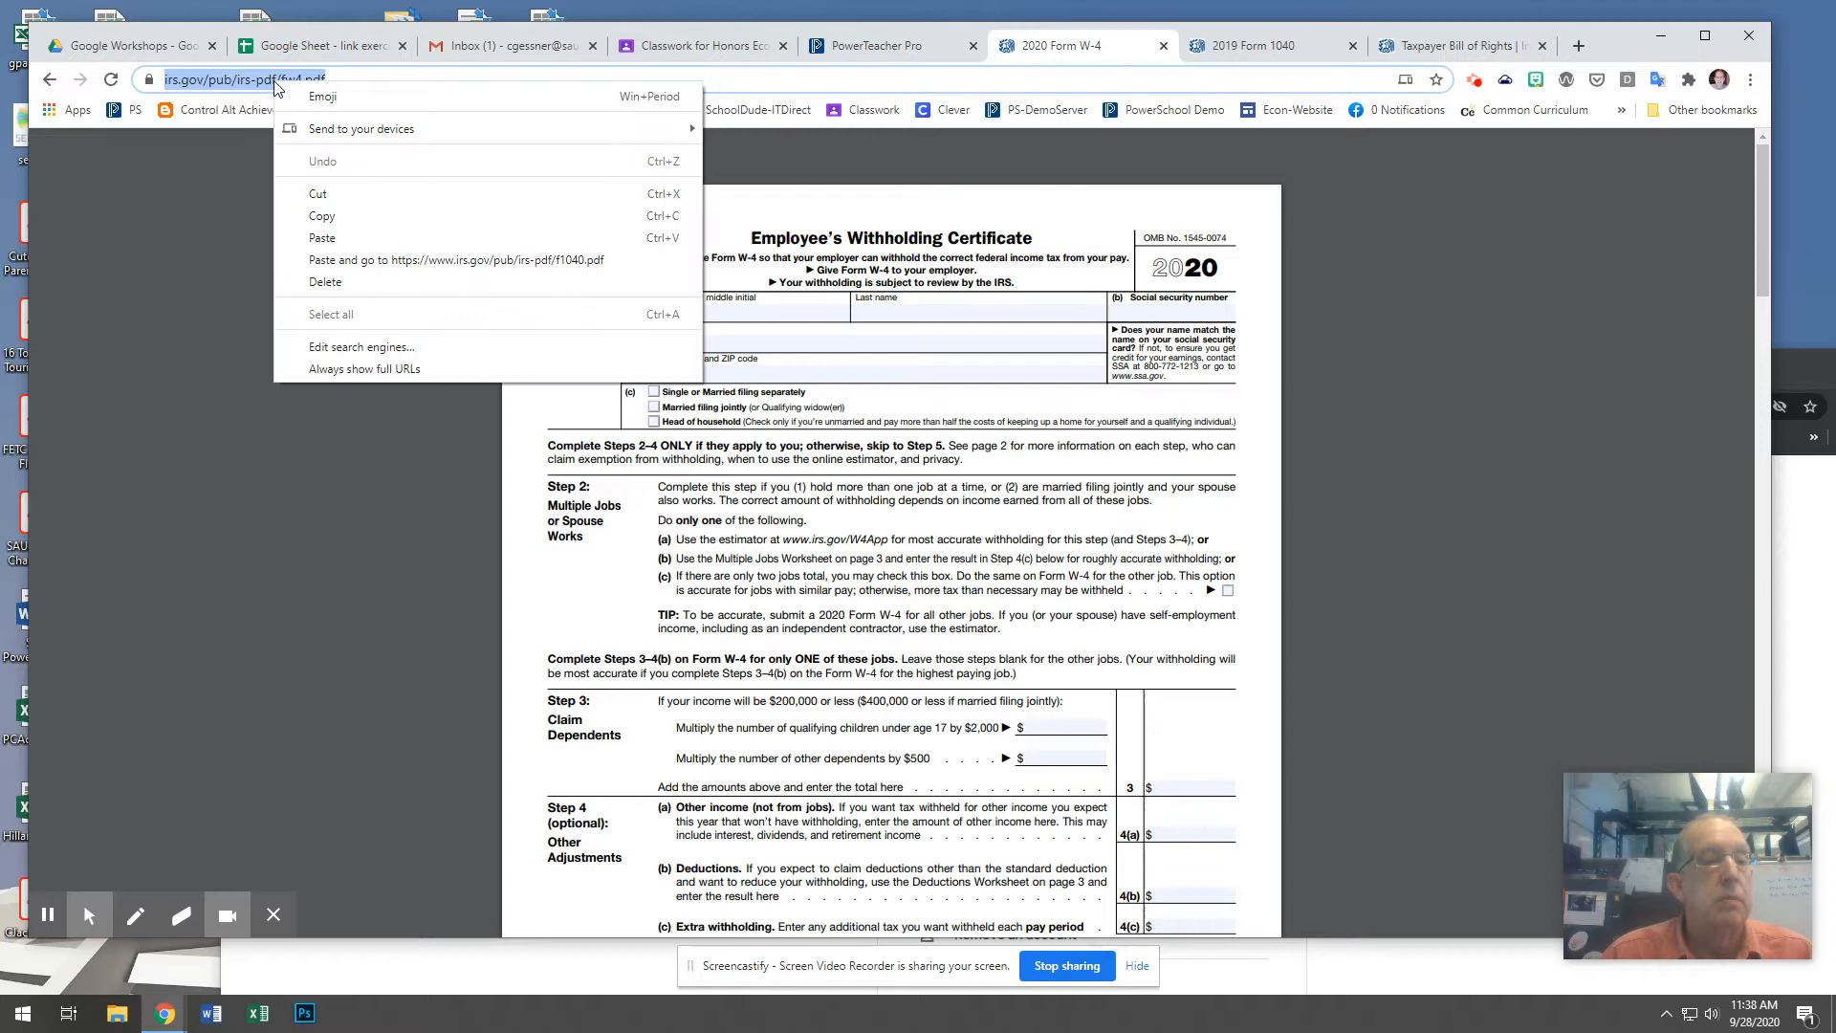
pyautogui.click(336, 215)
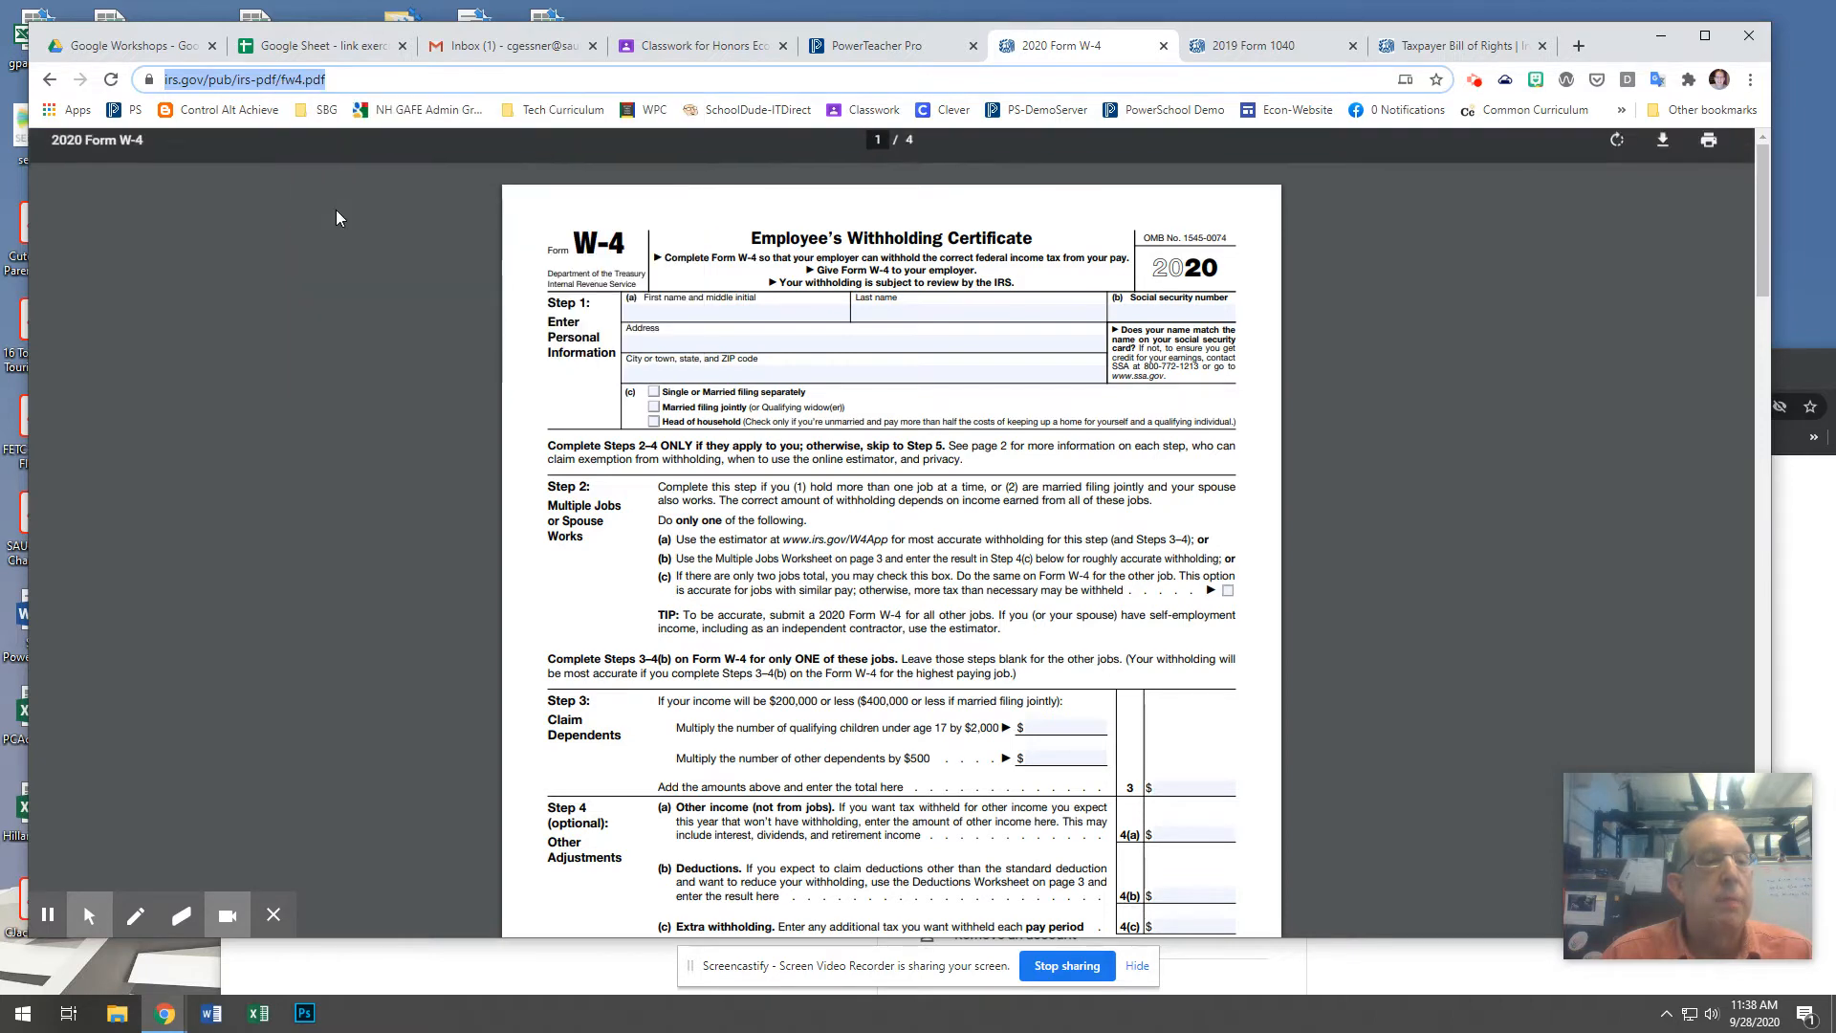
pyautogui.click(330, 48)
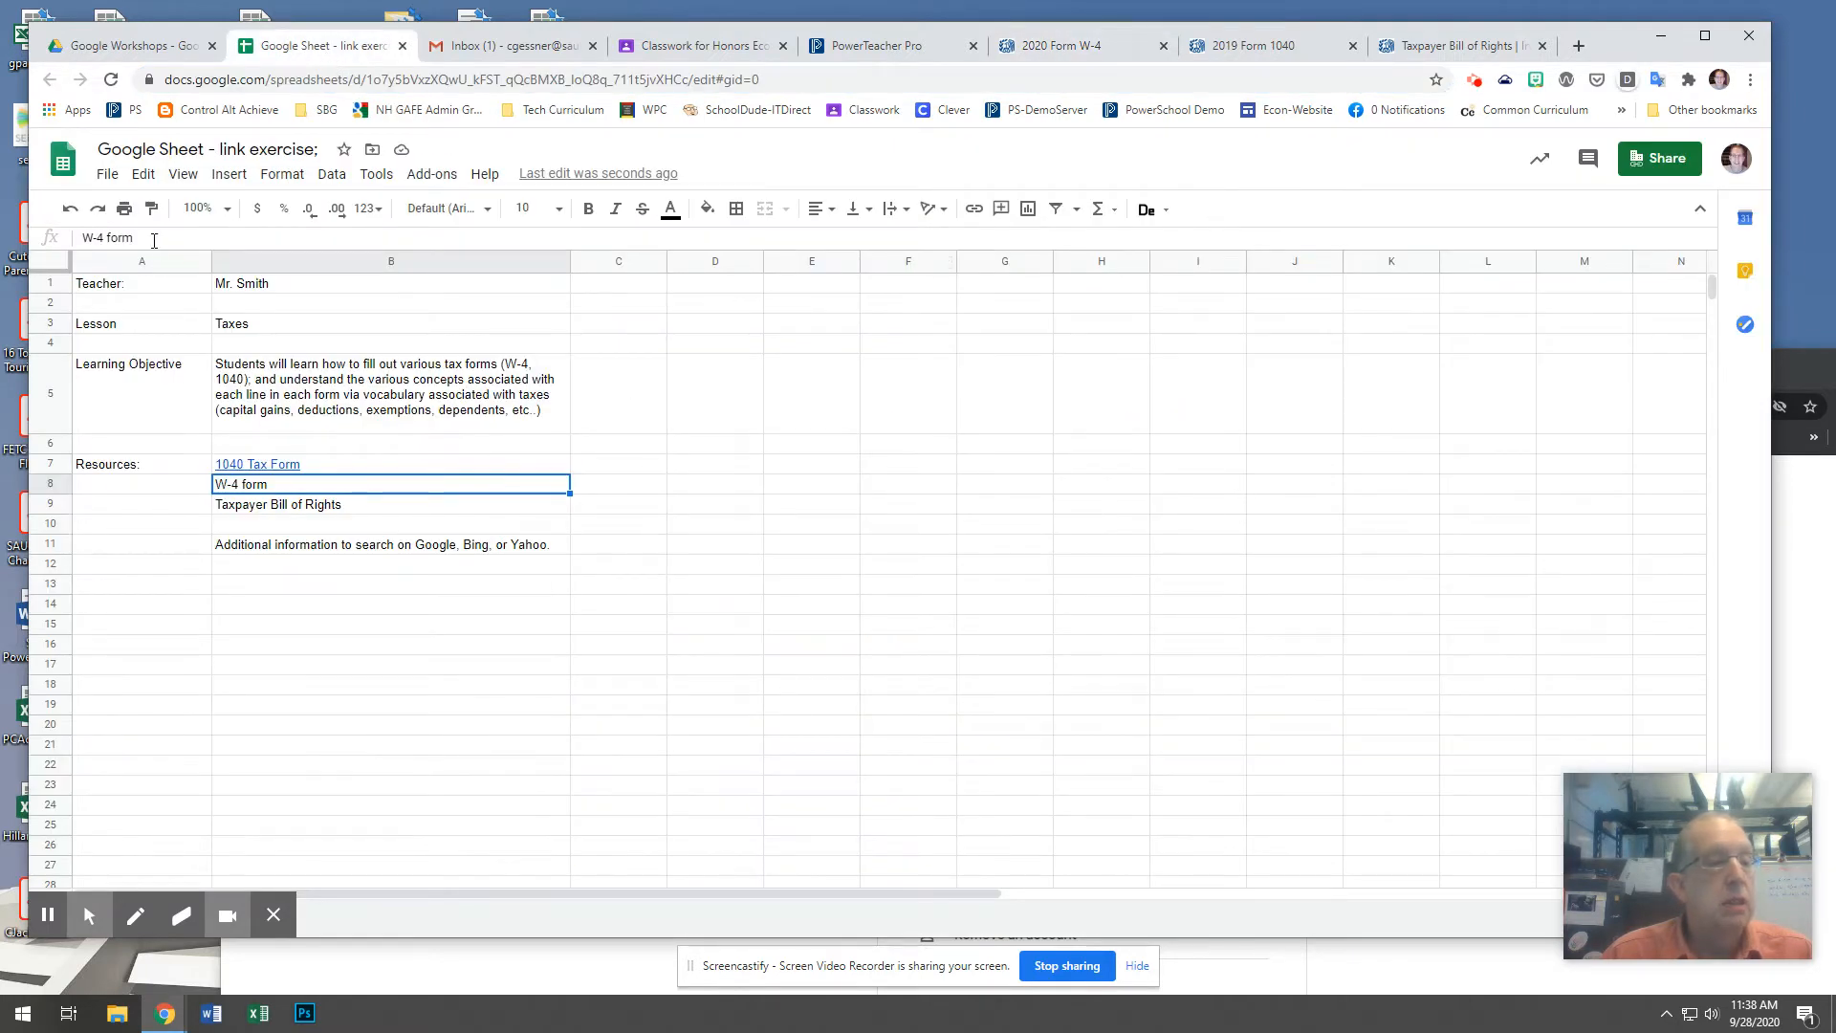
pyautogui.moveTo(153, 240); pyautogui.dragTo(82, 237)
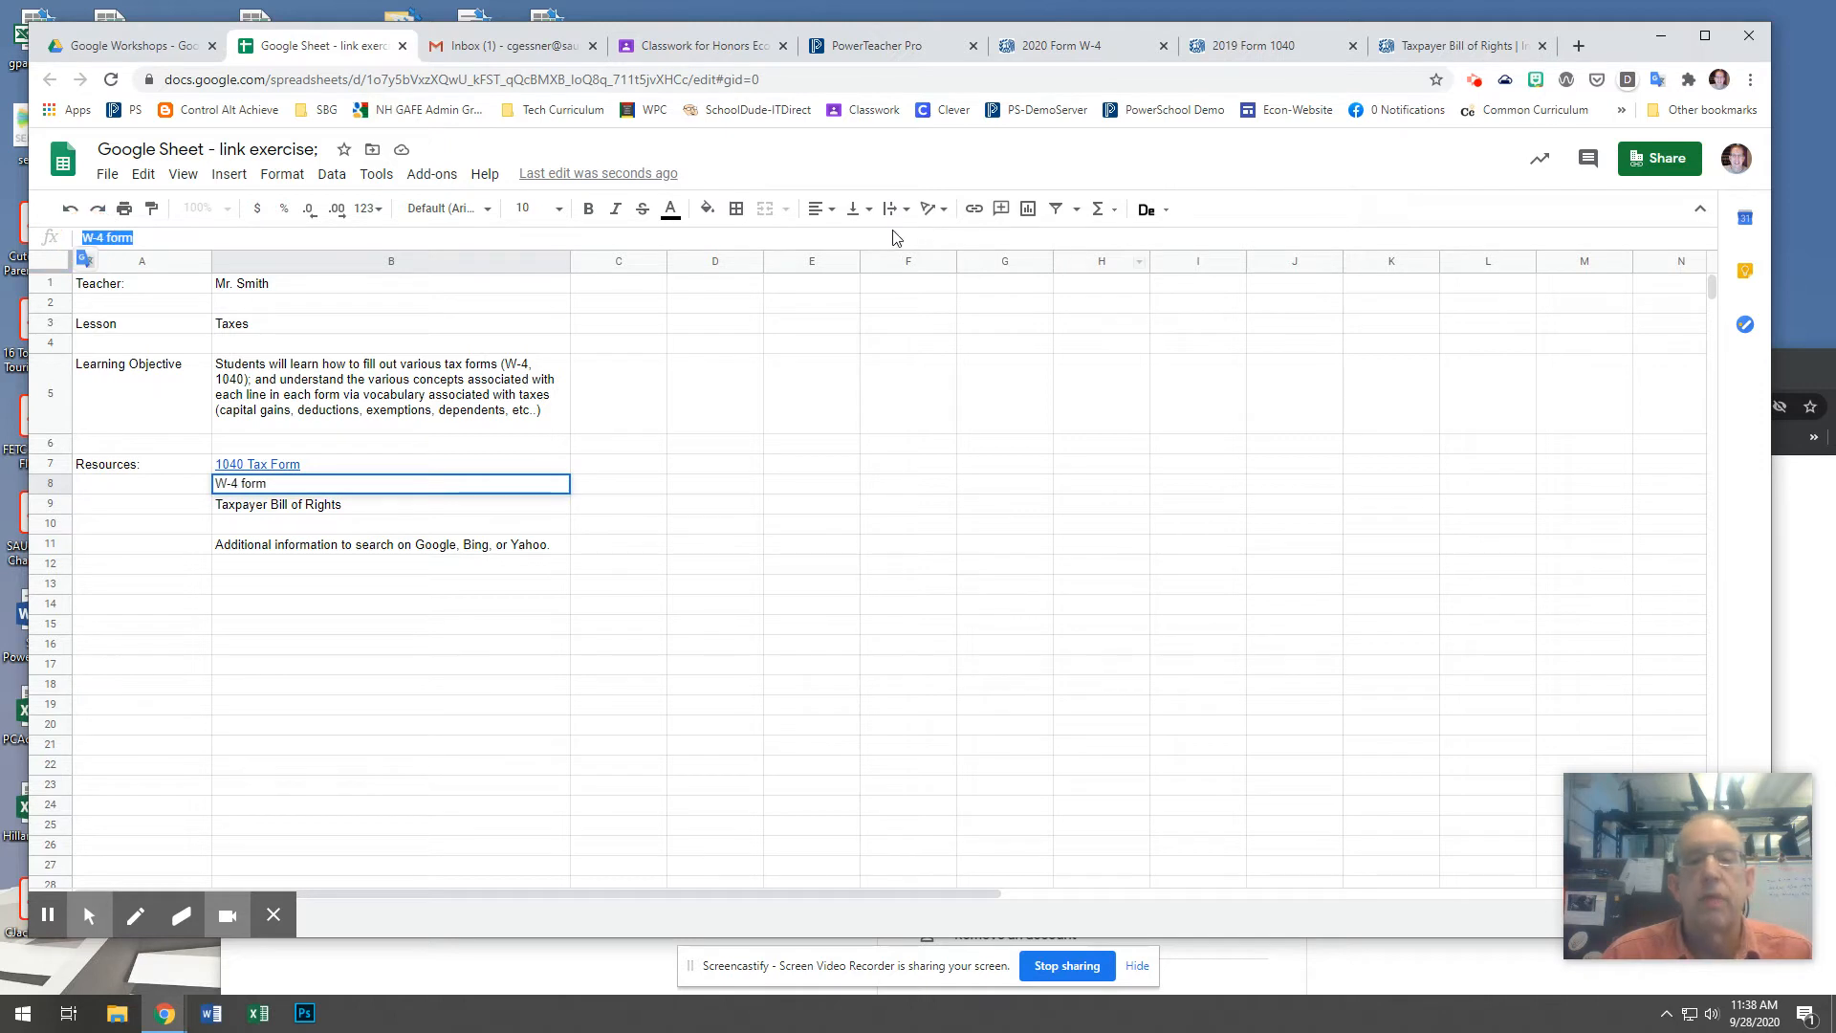
pyautogui.click(974, 211)
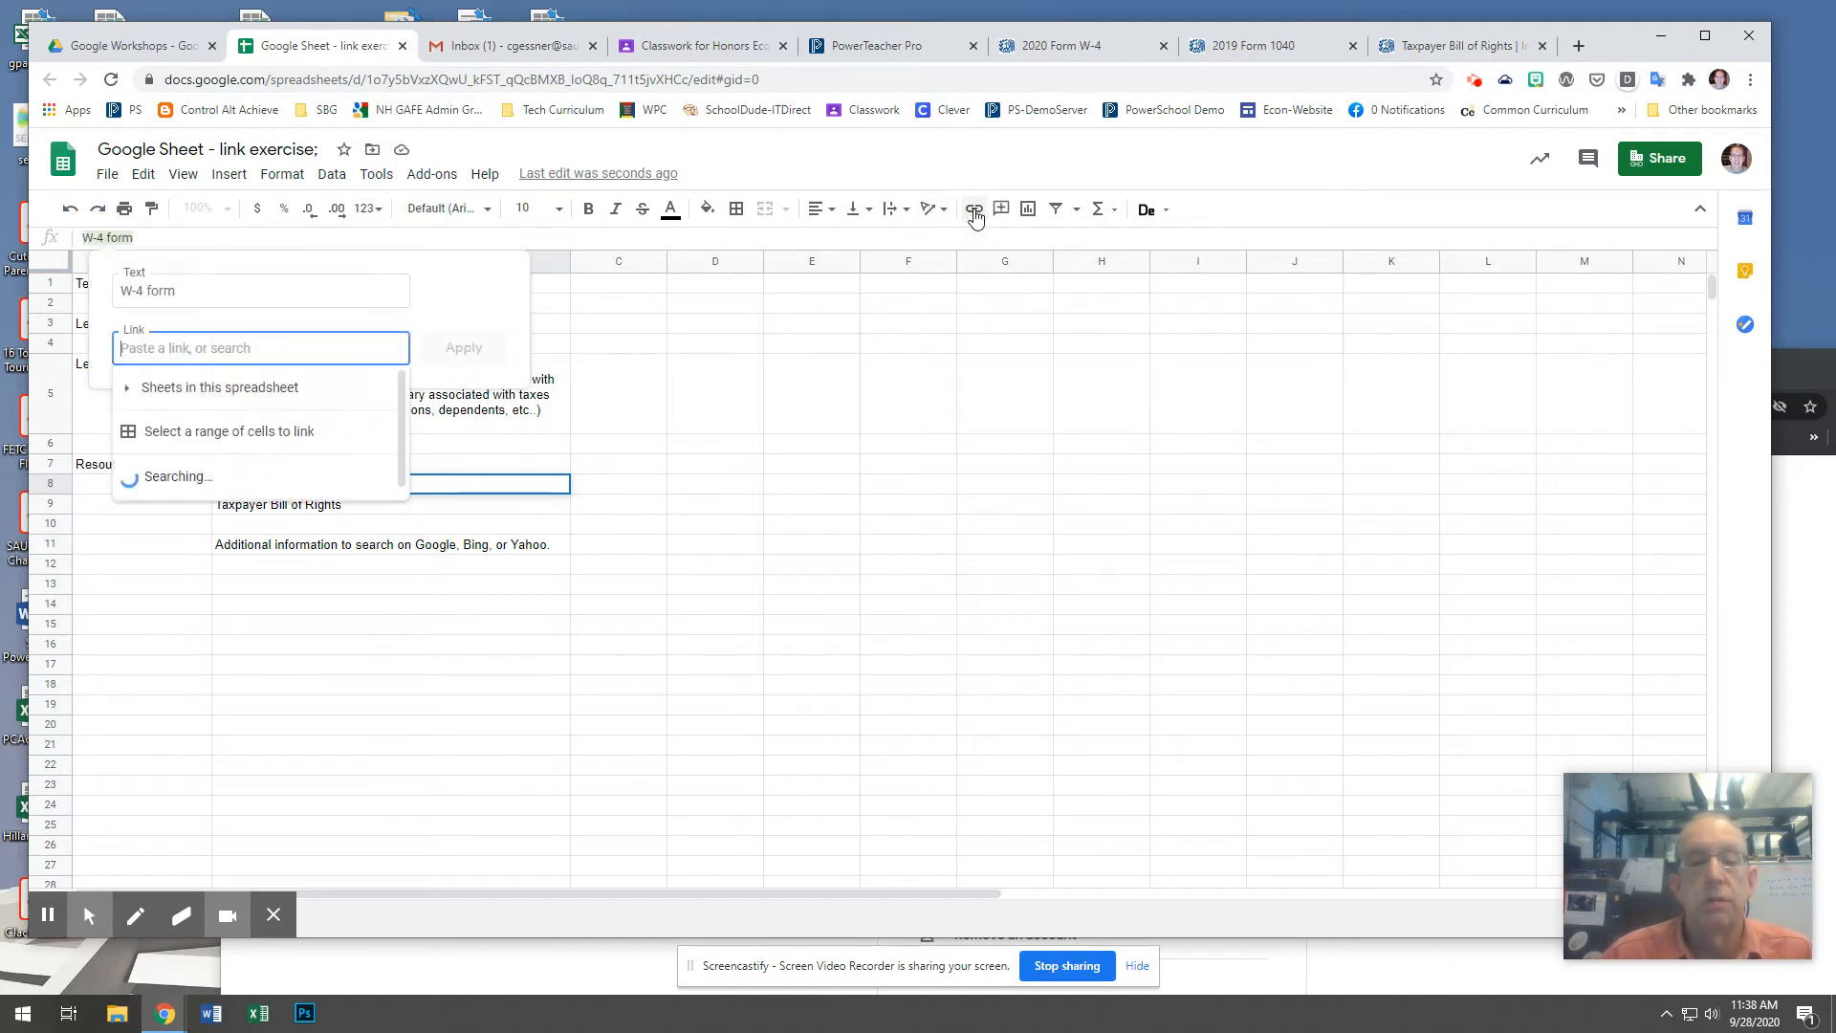
pyautogui.rightClick(288, 353)
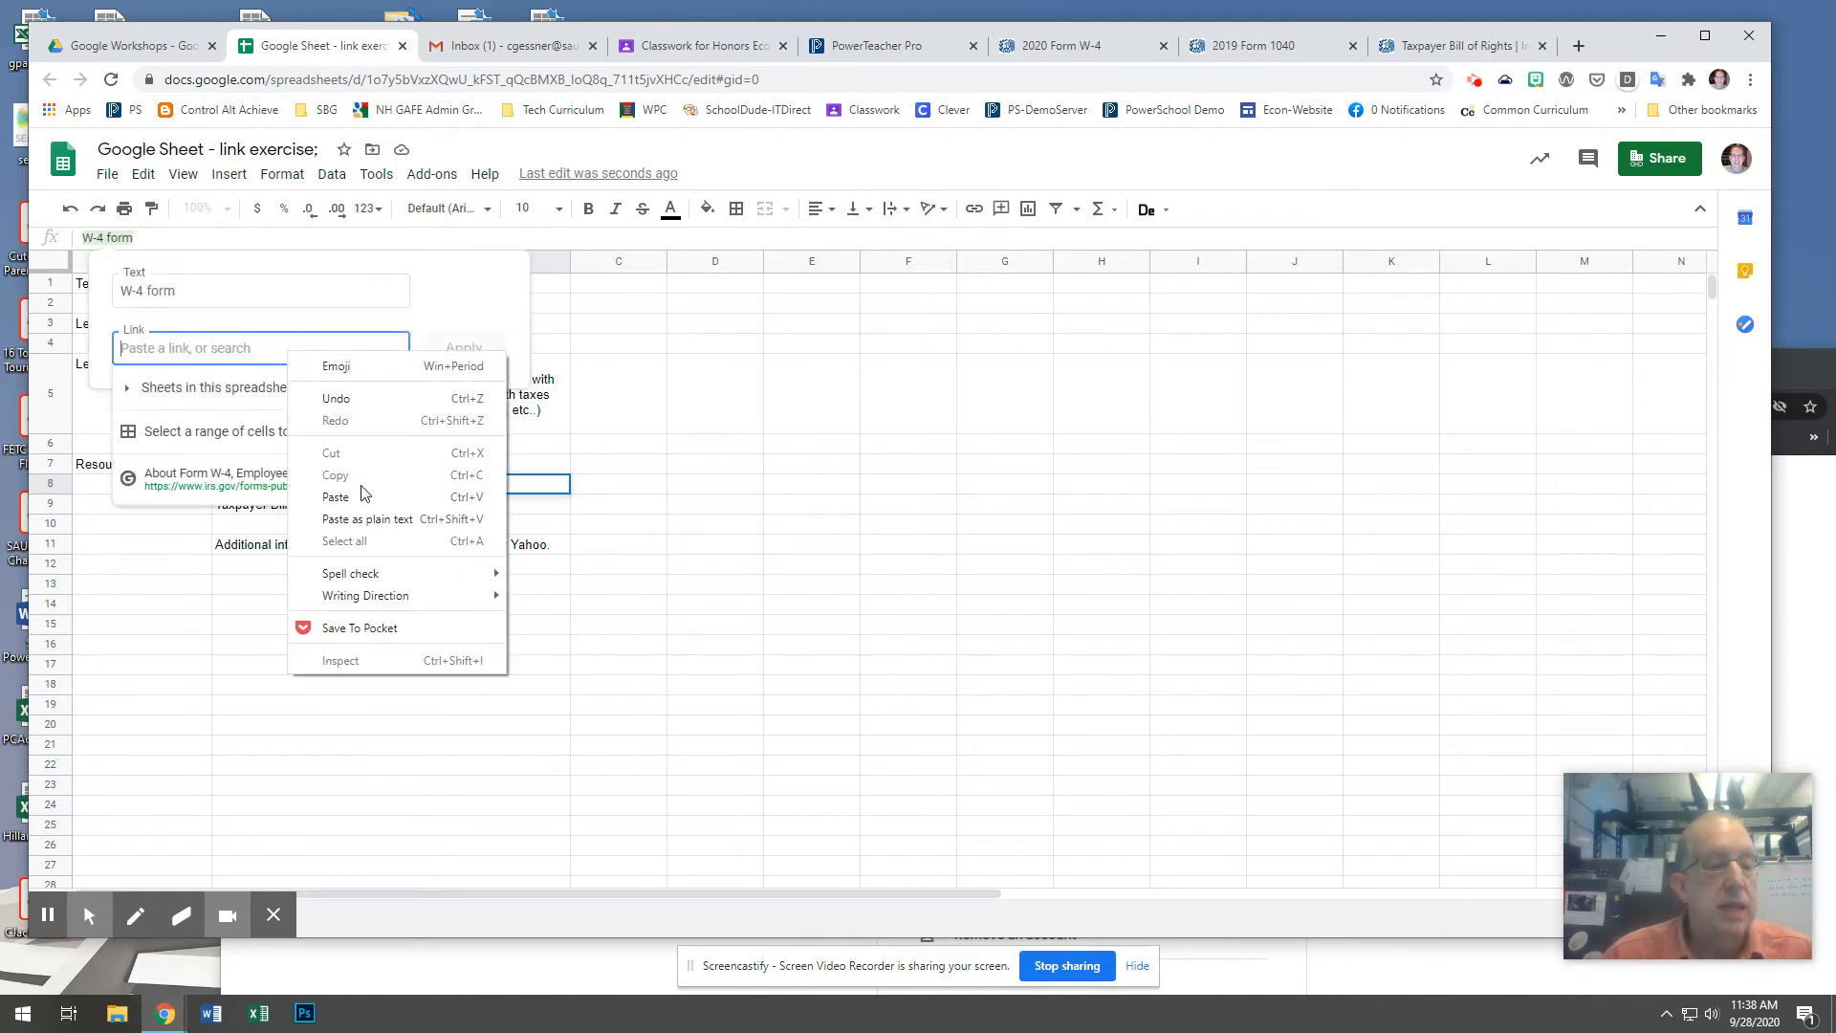
pyautogui.click(336, 496)
pyautogui.click(459, 348)
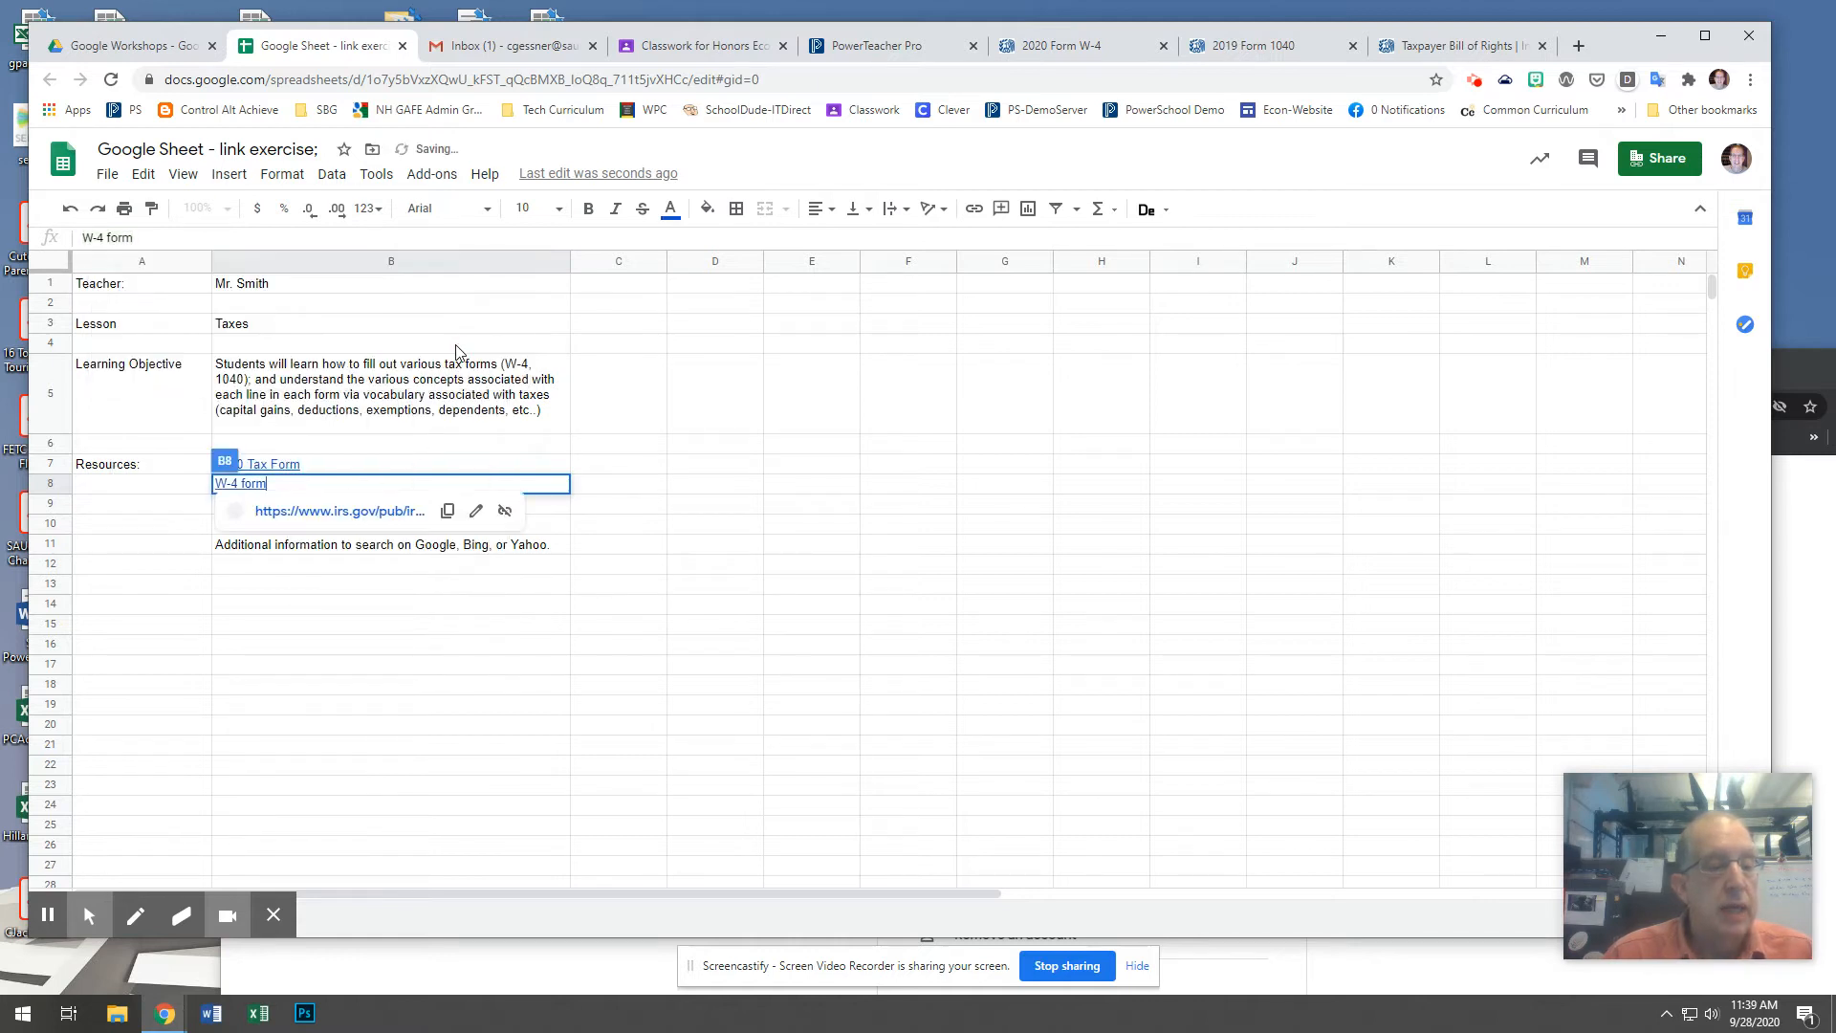
pyautogui.click(602, 506)
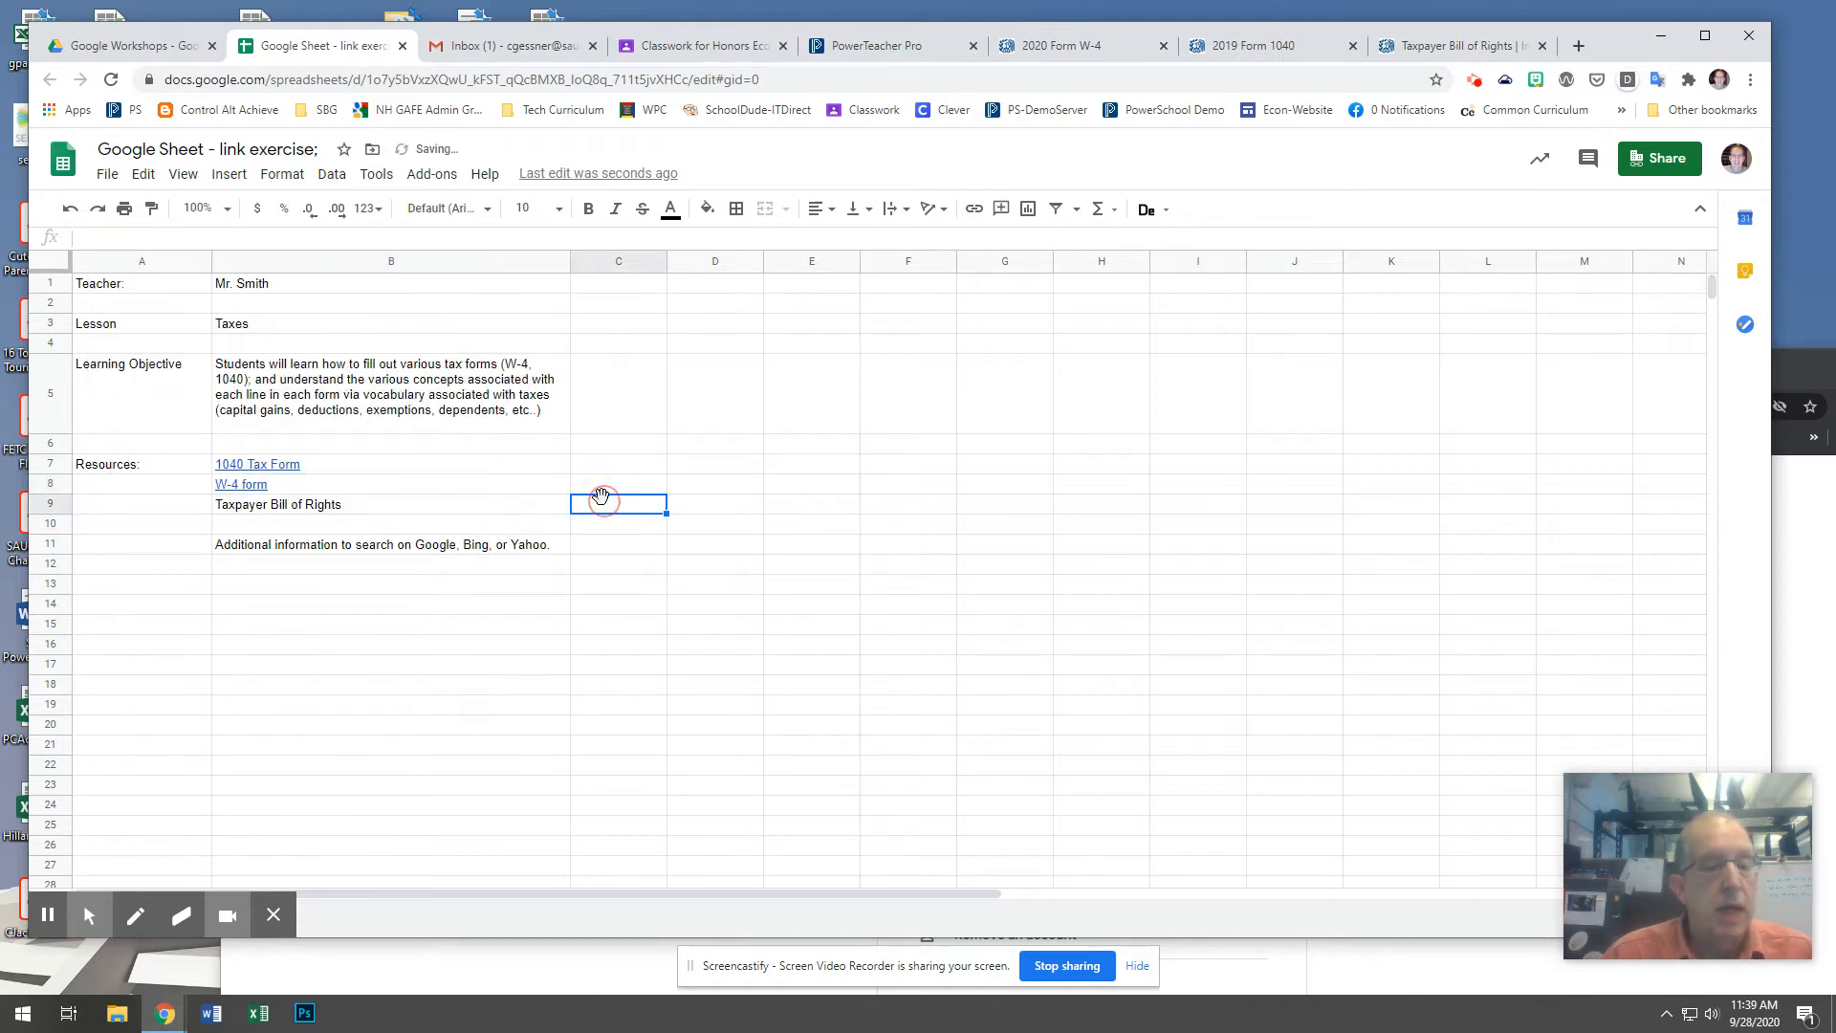
# Select the "Taxpayer Bill of Rights" cell B9 and copy the web address of the matching IRS page.
pyautogui.click(425, 509)
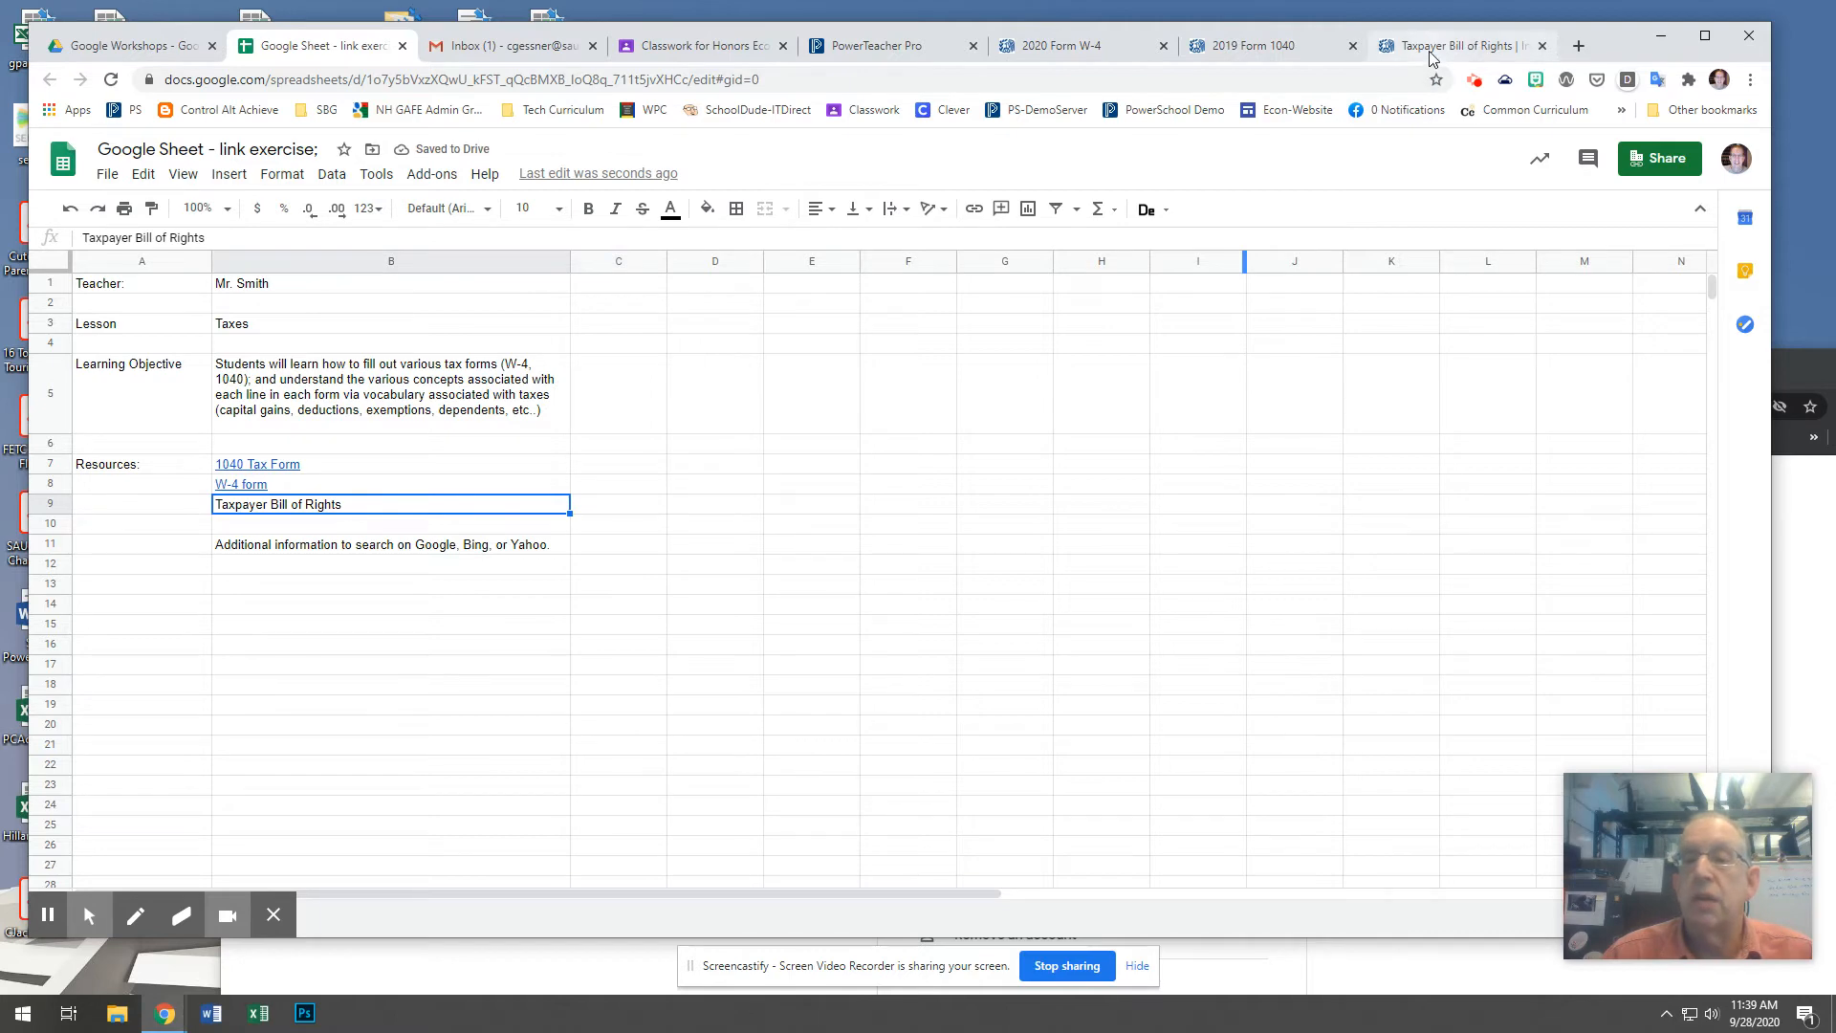
pyautogui.click(1431, 52)
pyautogui.click(367, 80)
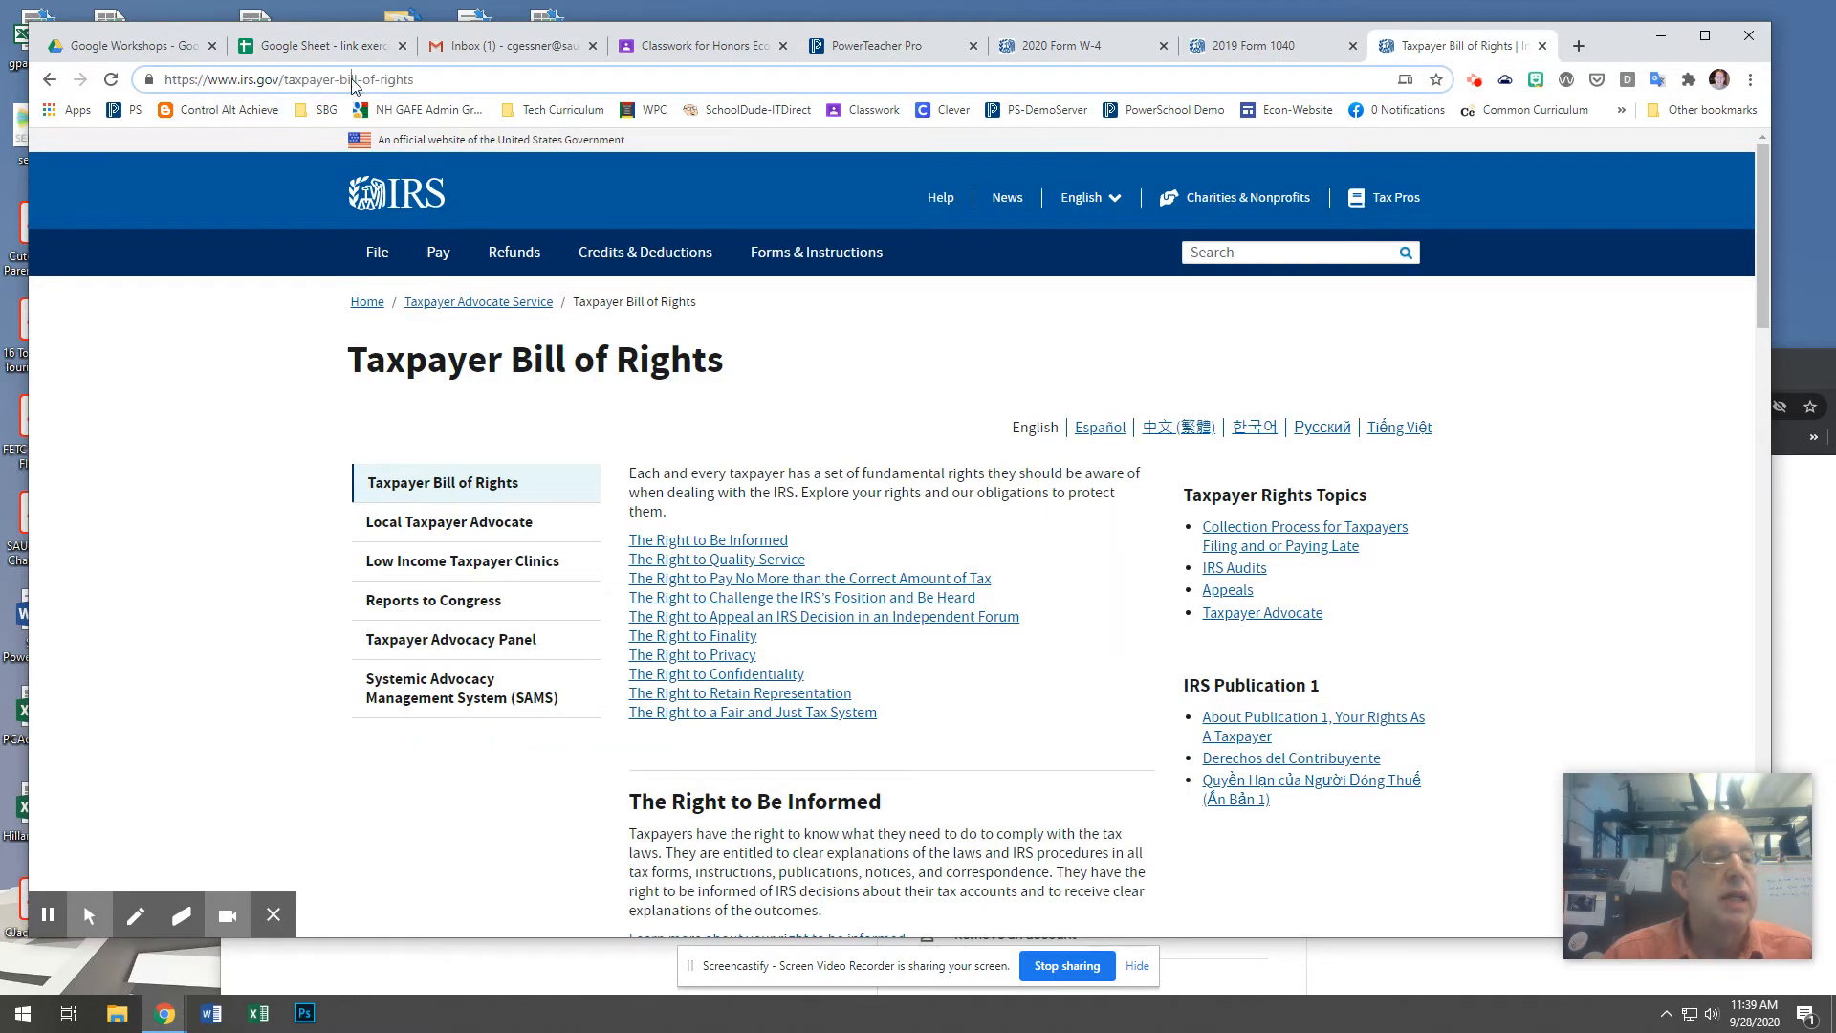
pyautogui.rightClick(353, 83)
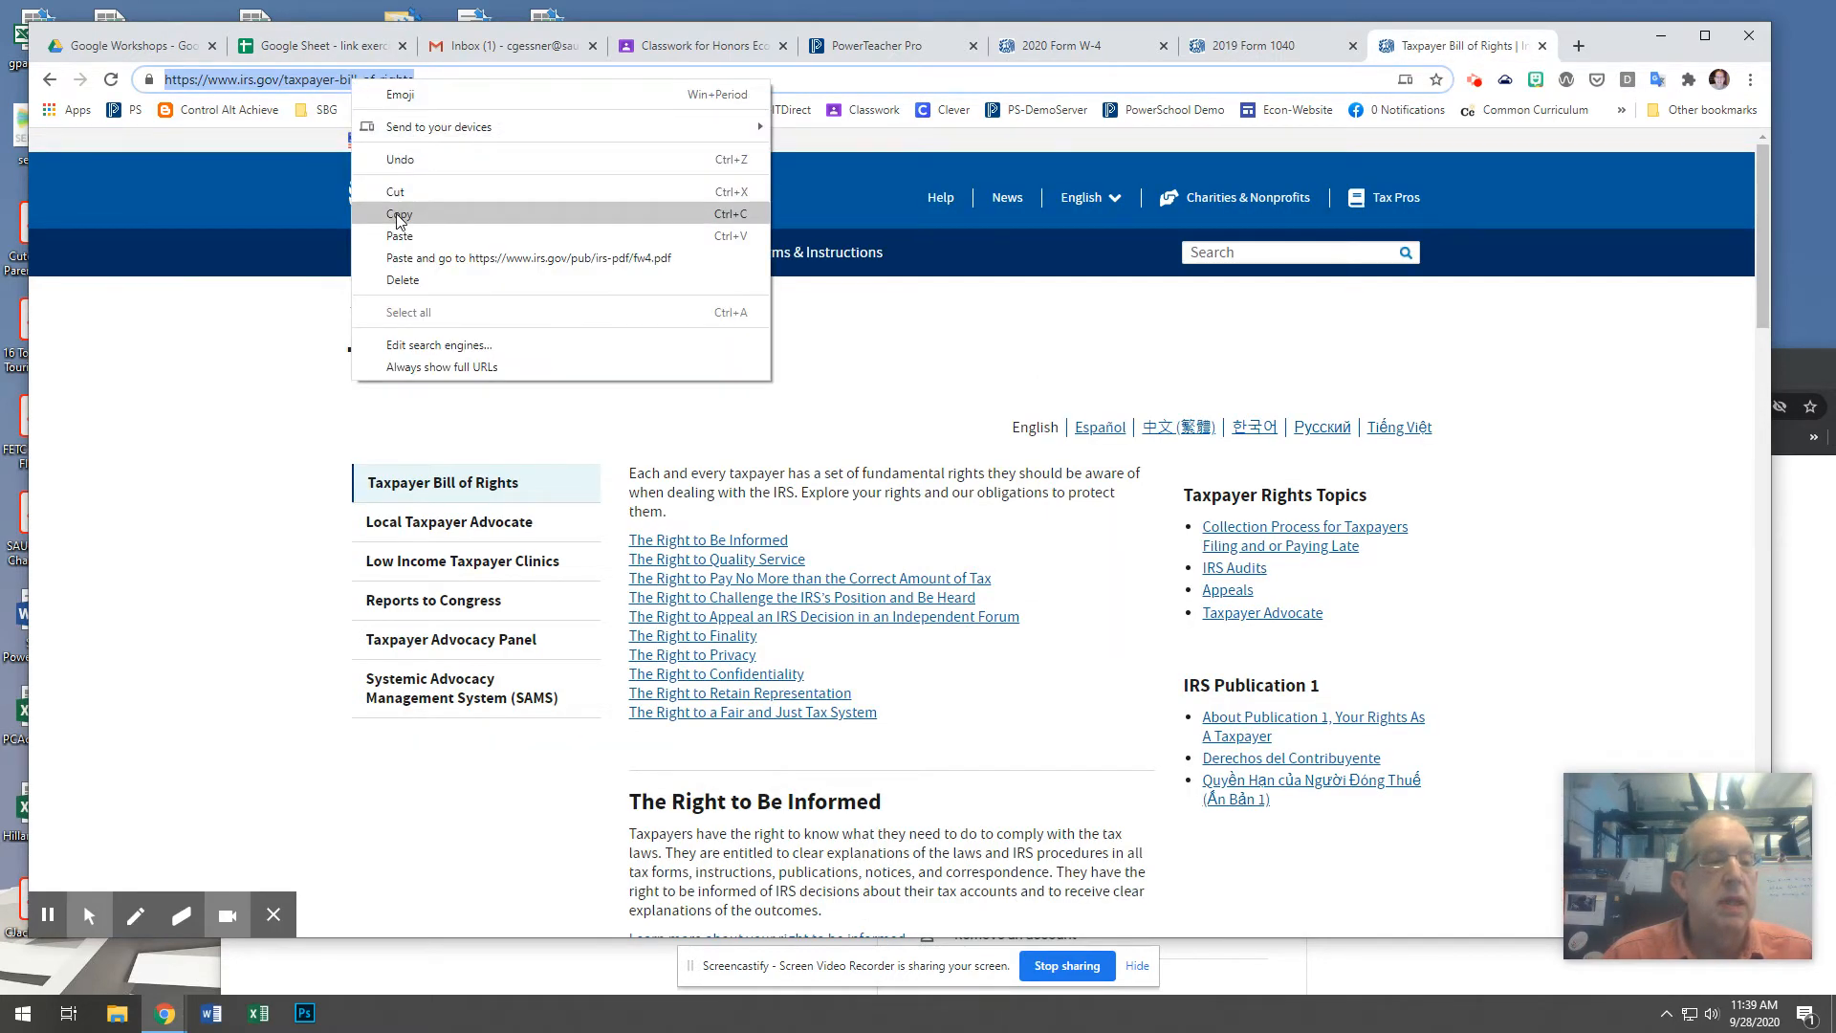
pyautogui.click(399, 215)
pyautogui.click(325, 46)
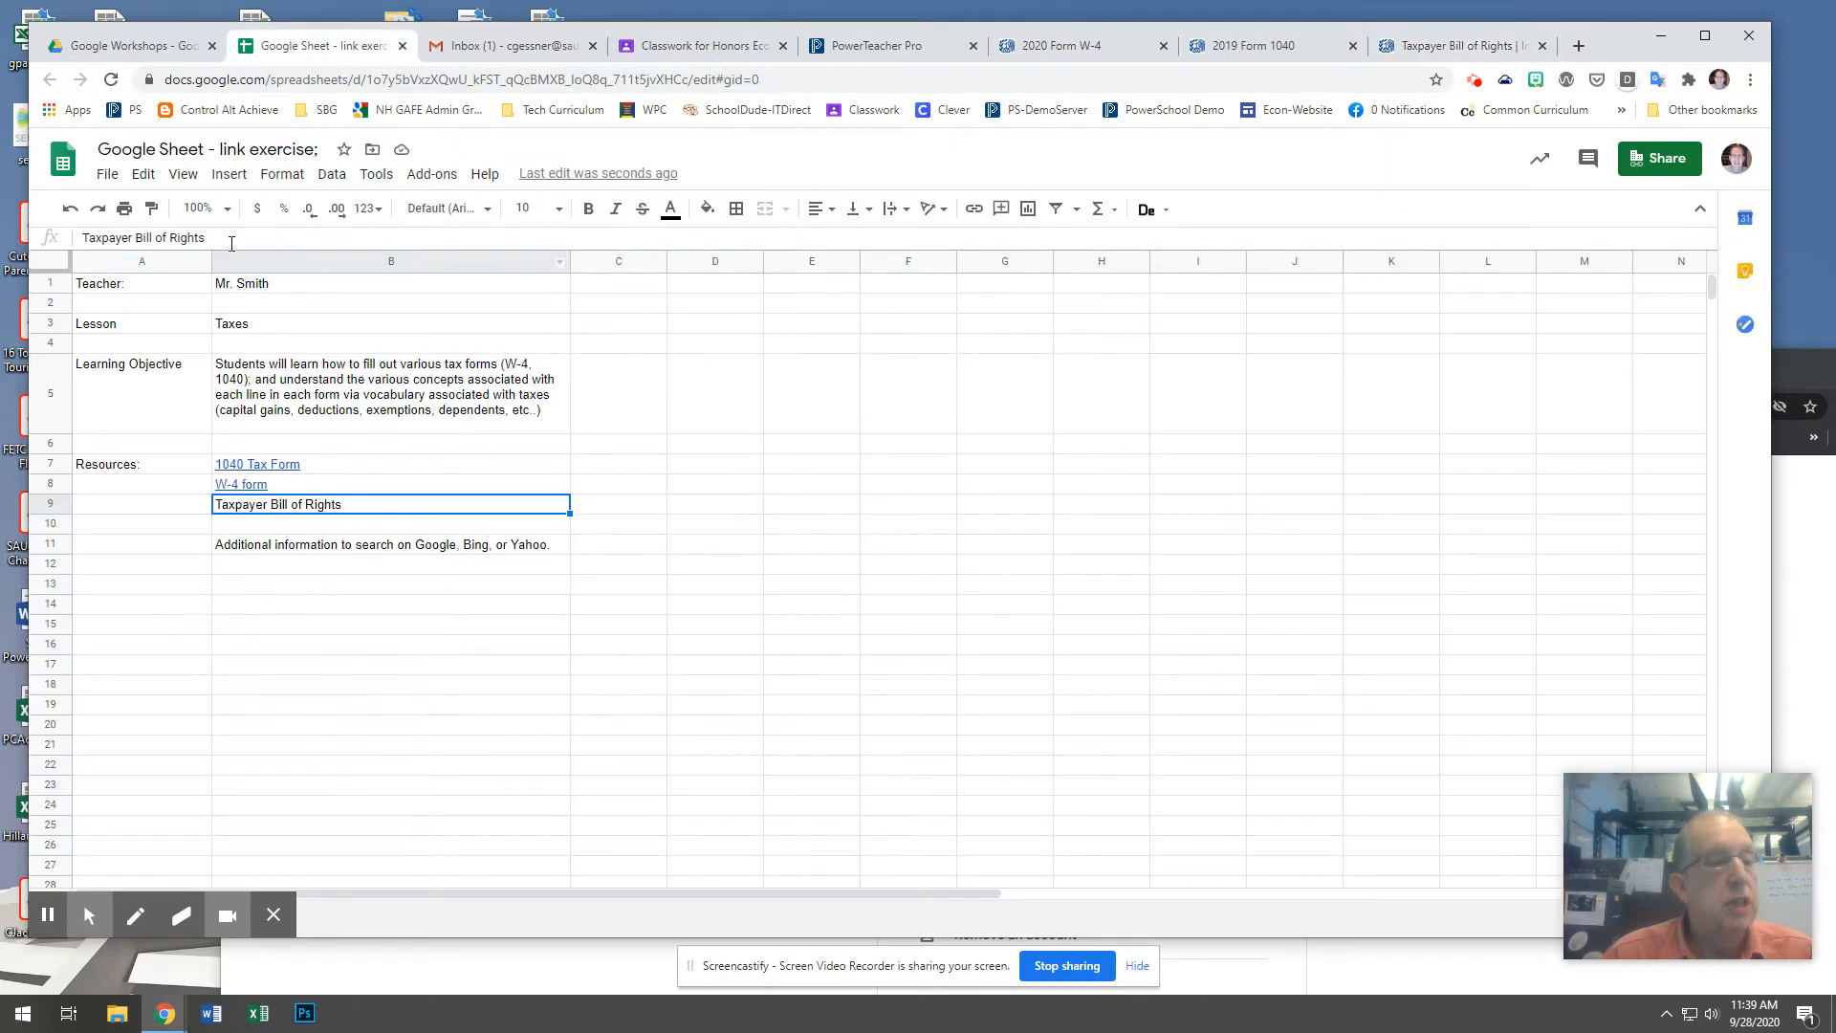
pyautogui.moveTo(231, 239); pyautogui.dragTo(54, 238)
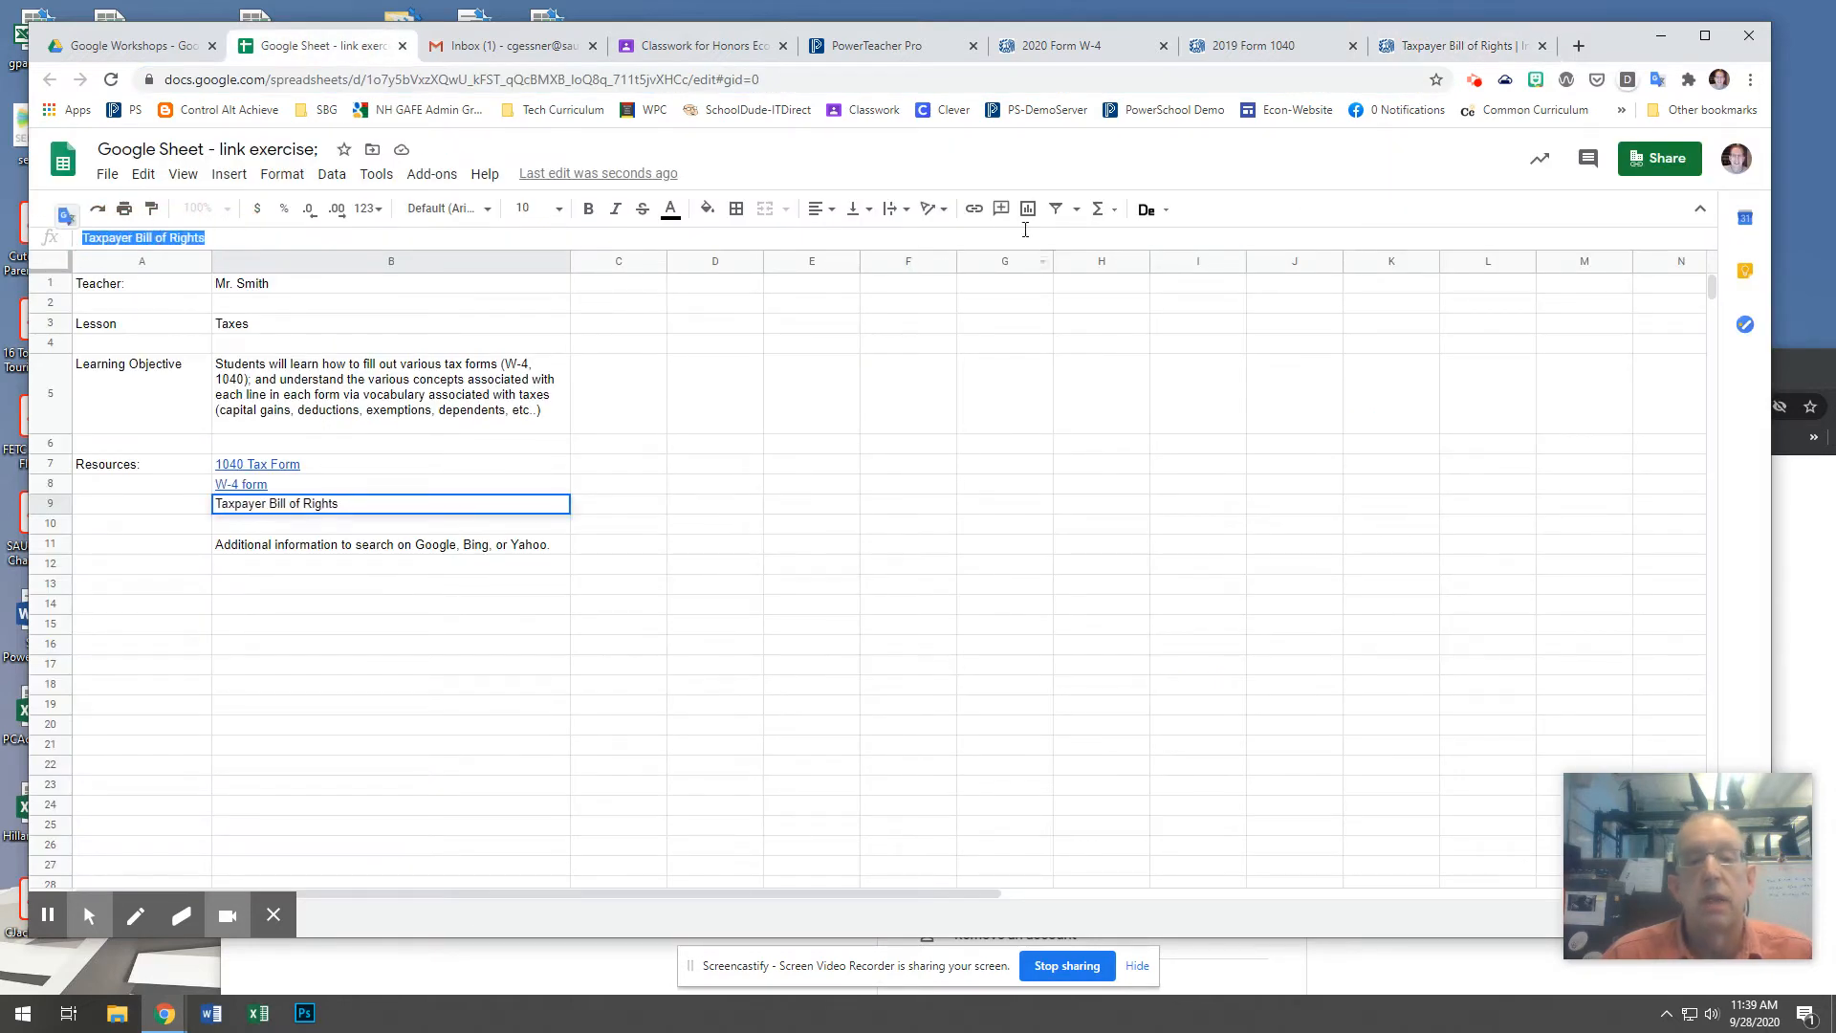
pyautogui.click(973, 208)
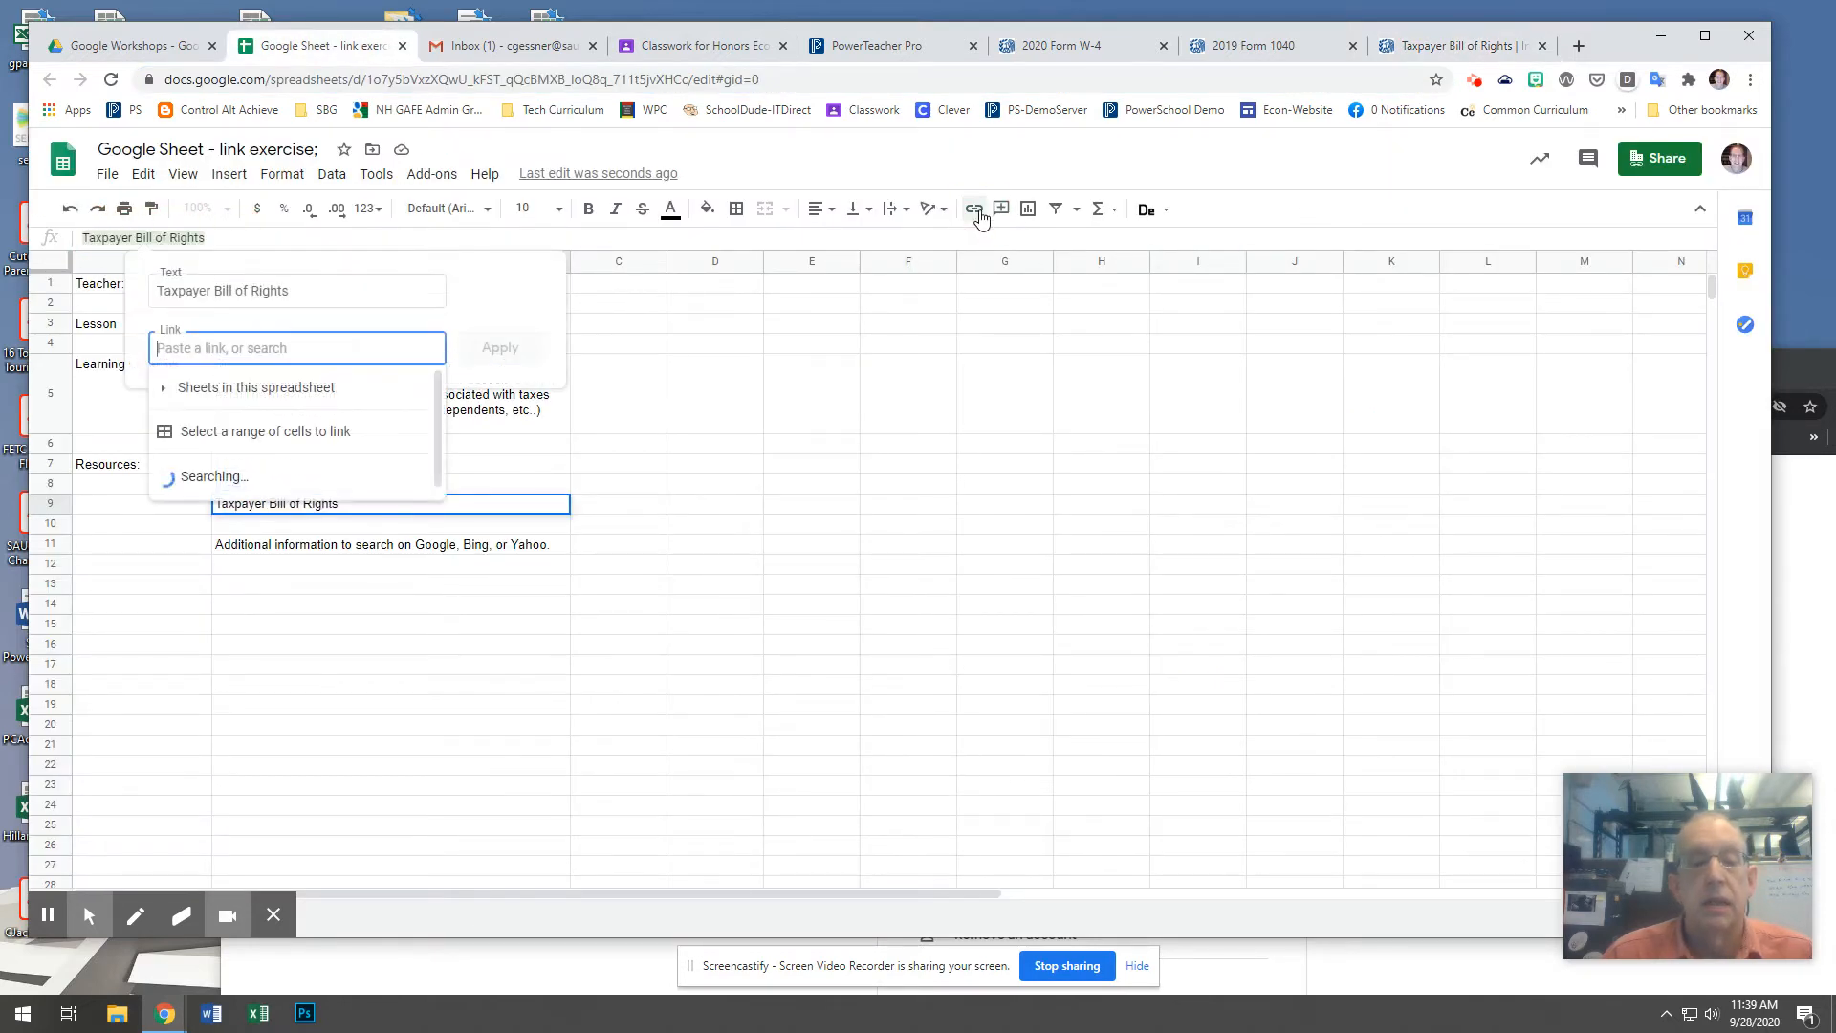
pyautogui.rightClick(224, 354)
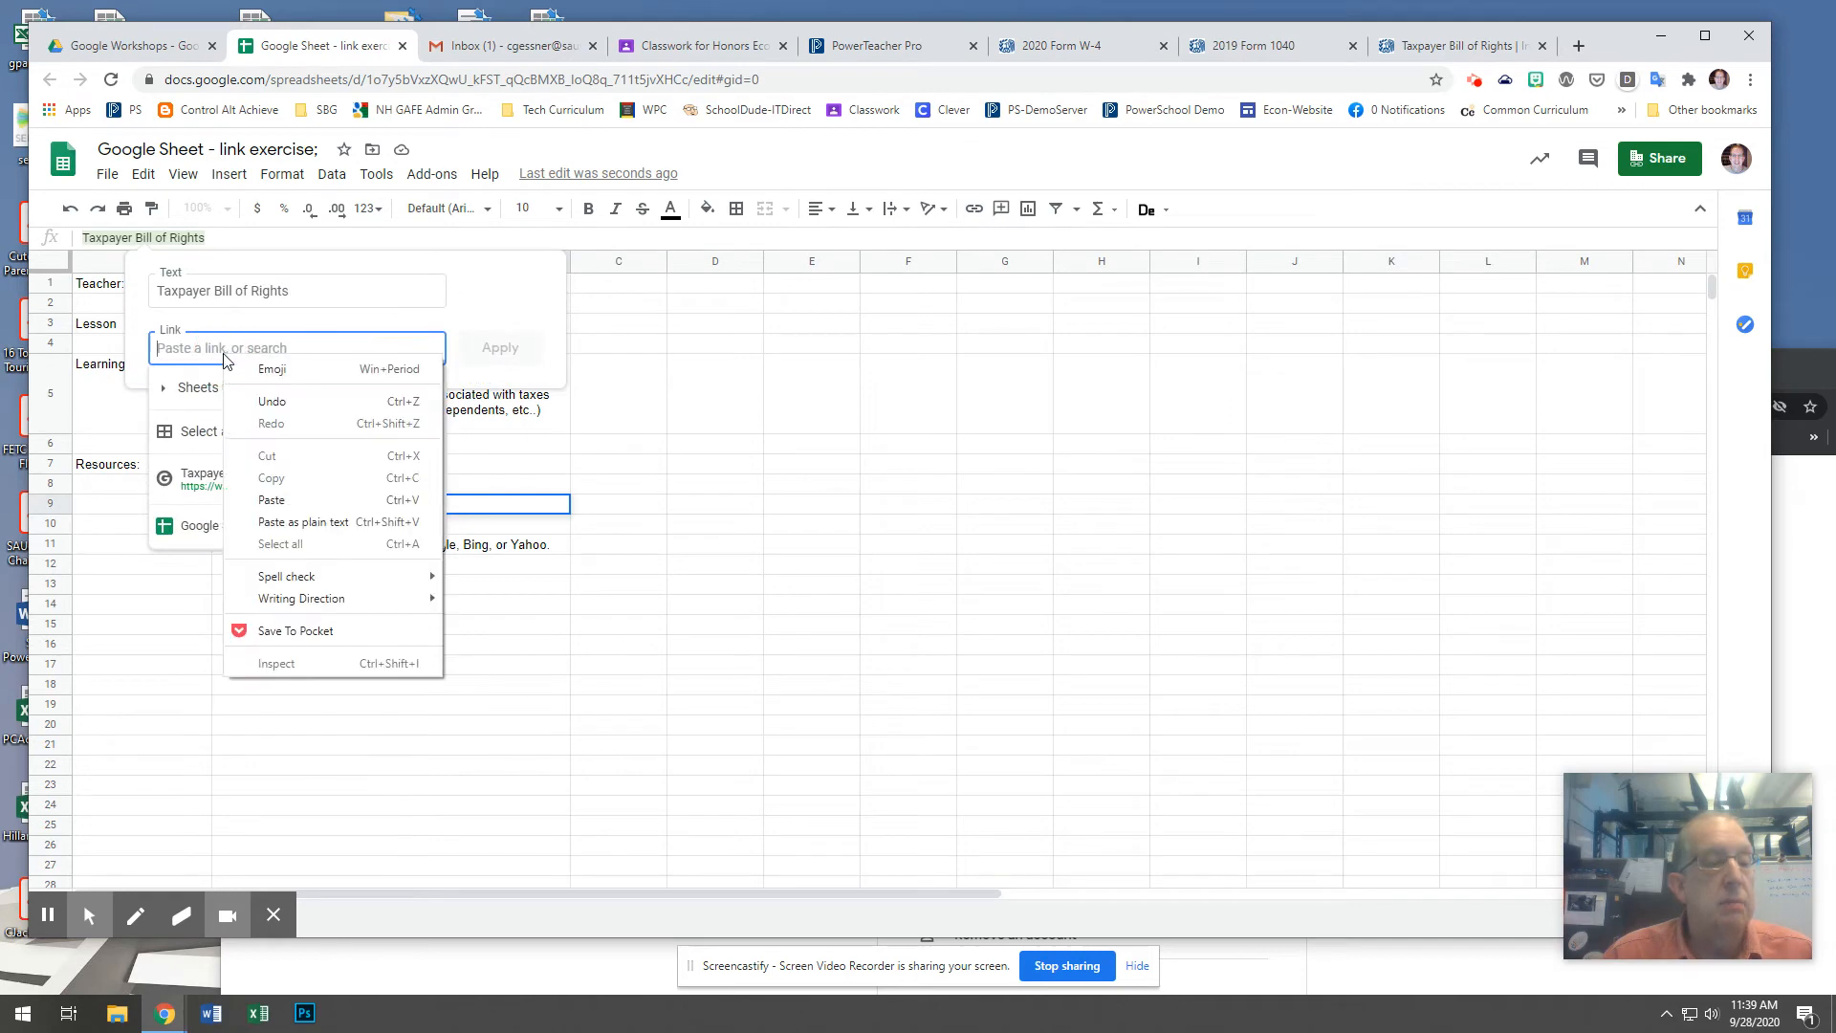
pyautogui.click(276, 501)
pyautogui.click(502, 350)
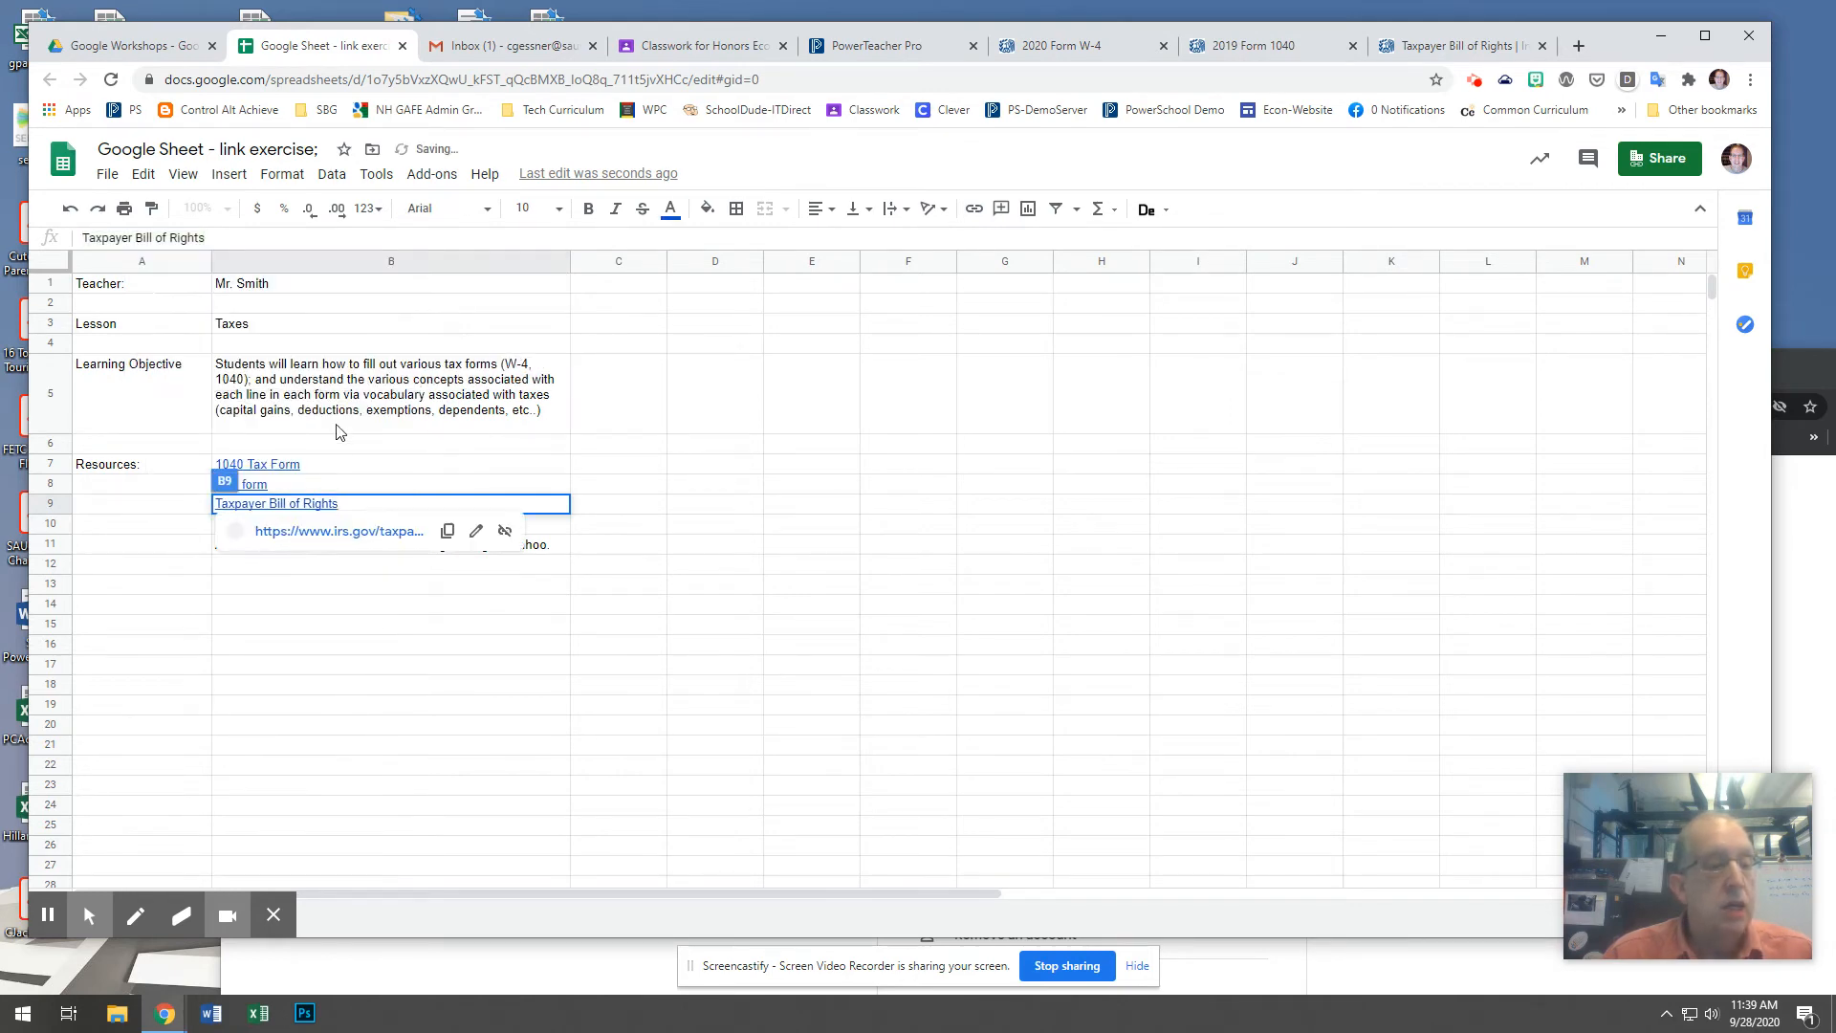
pyautogui.click(304, 667)
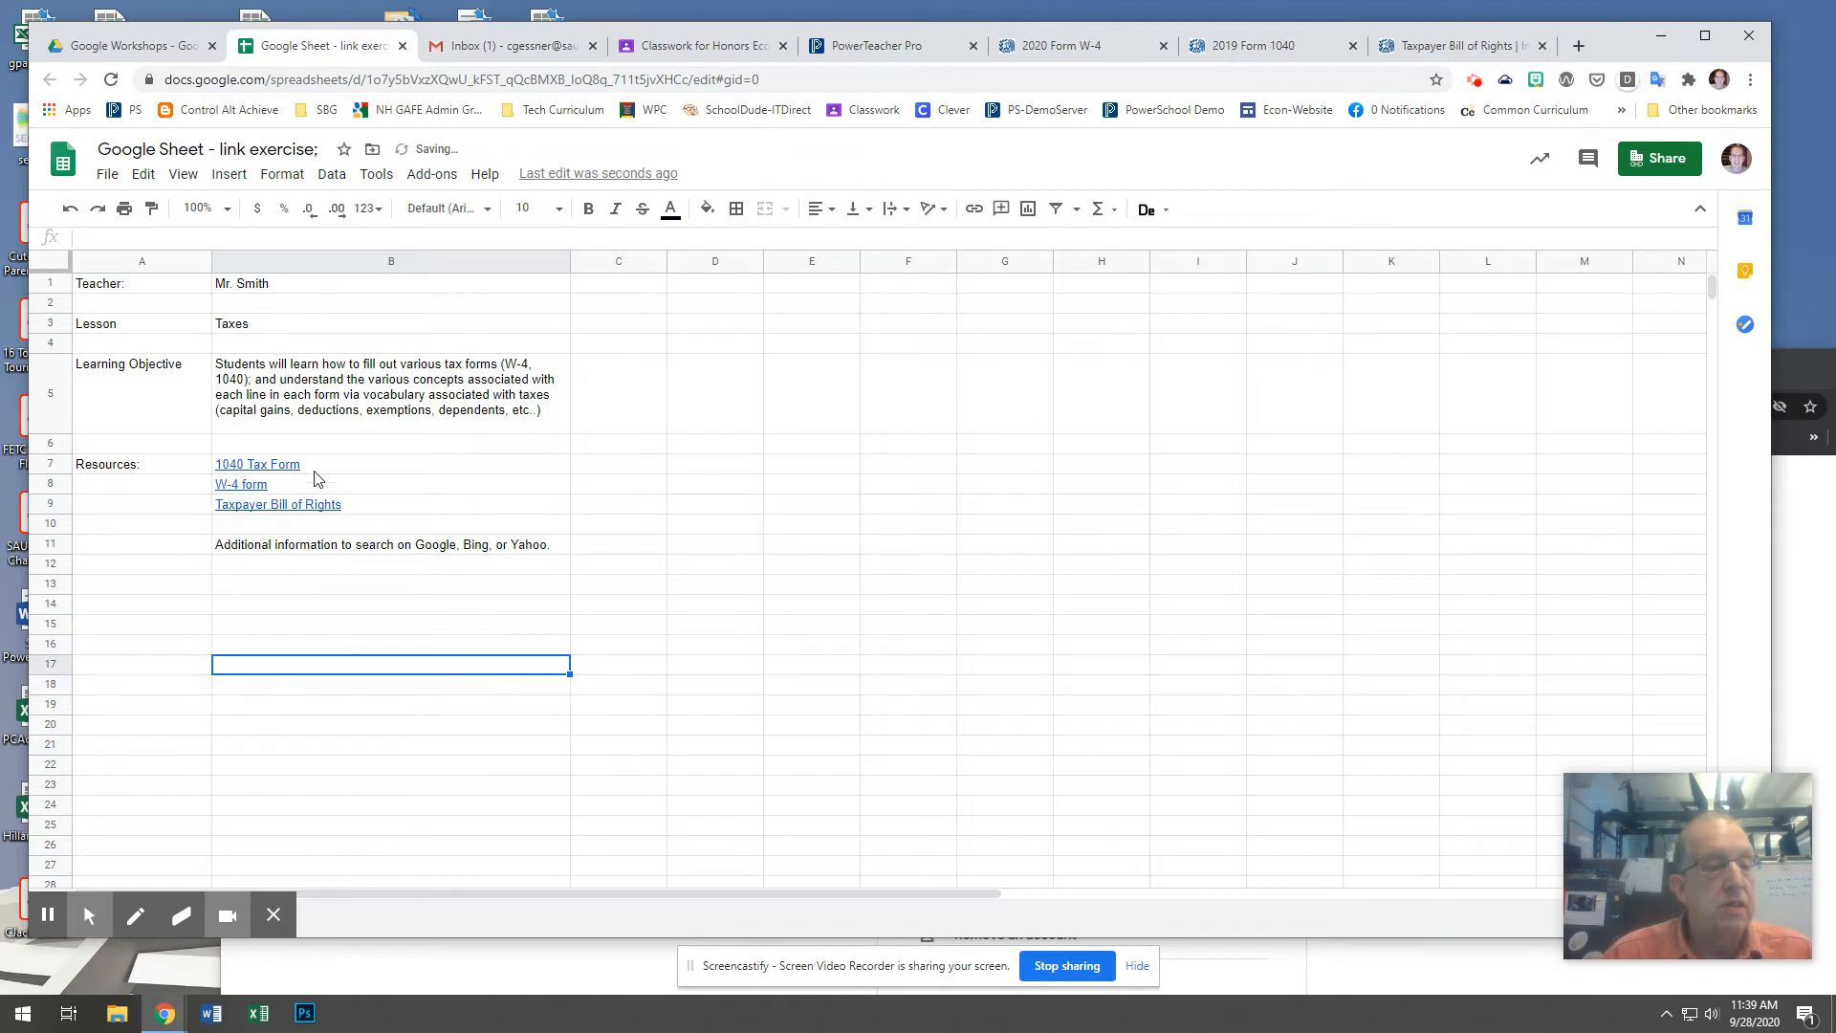
pyautogui.moveTo(315, 480)
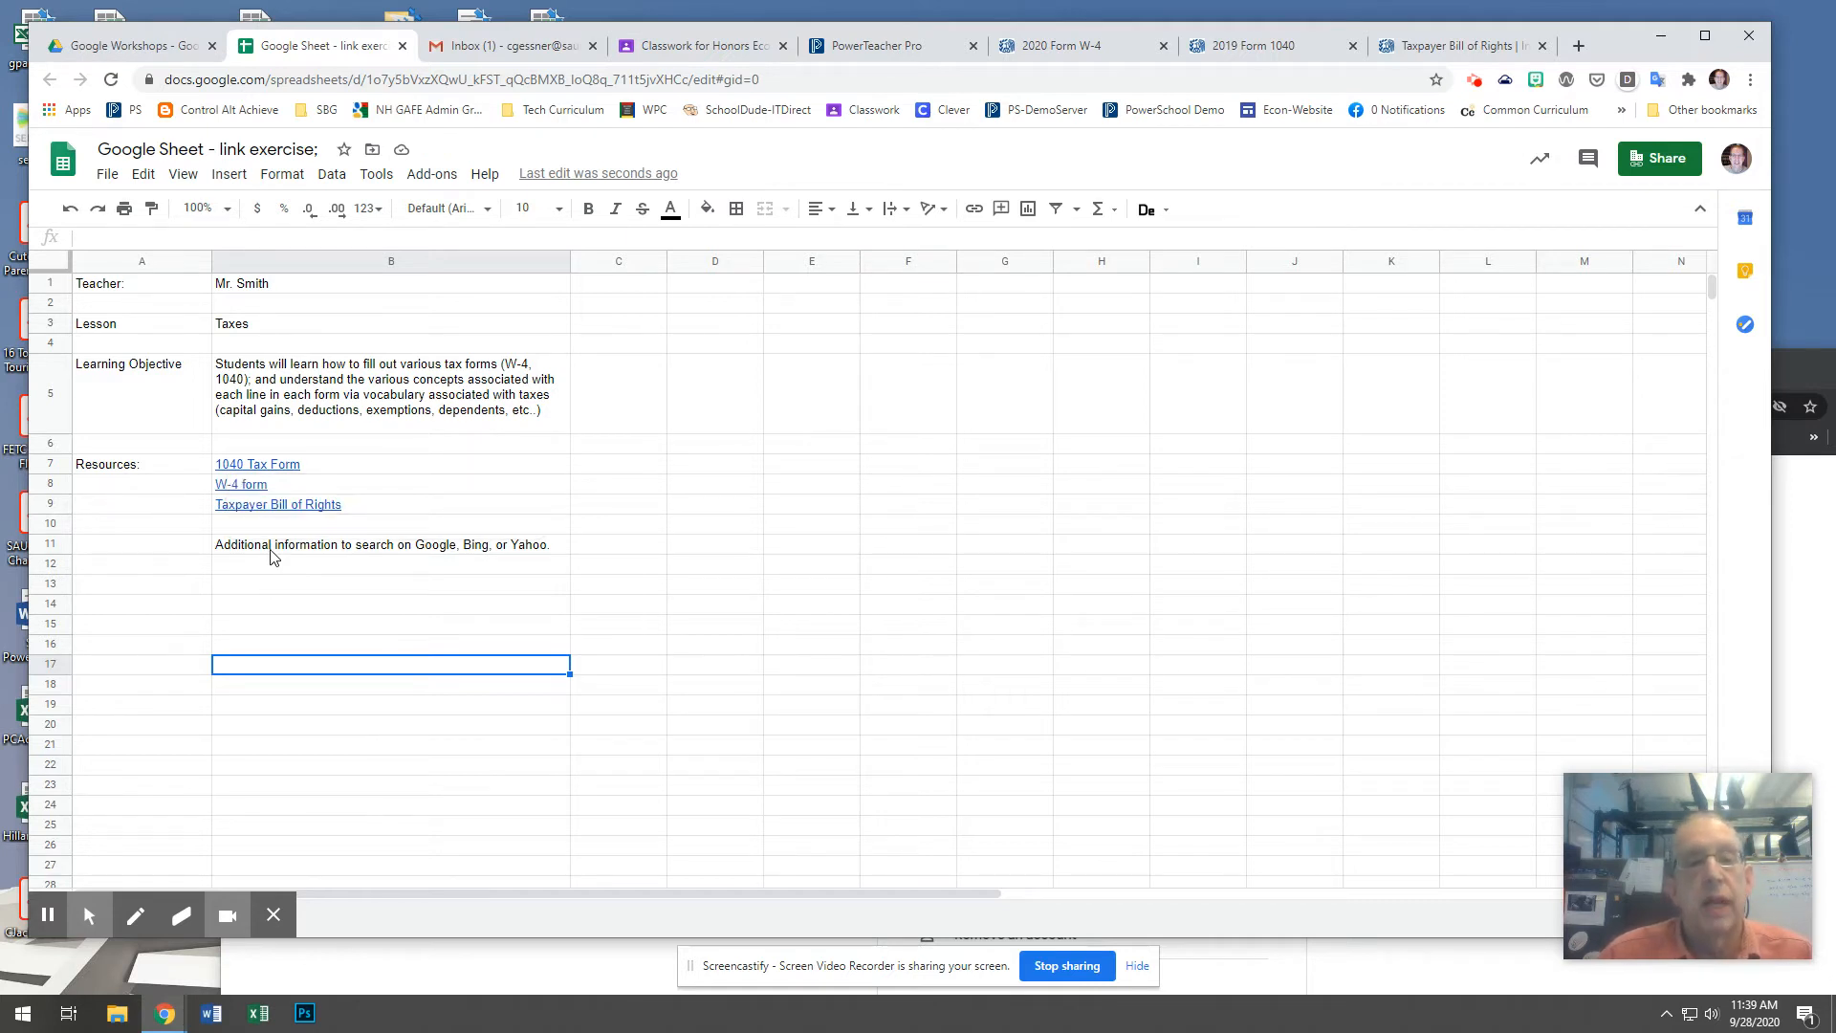
pyautogui.click(354, 550)
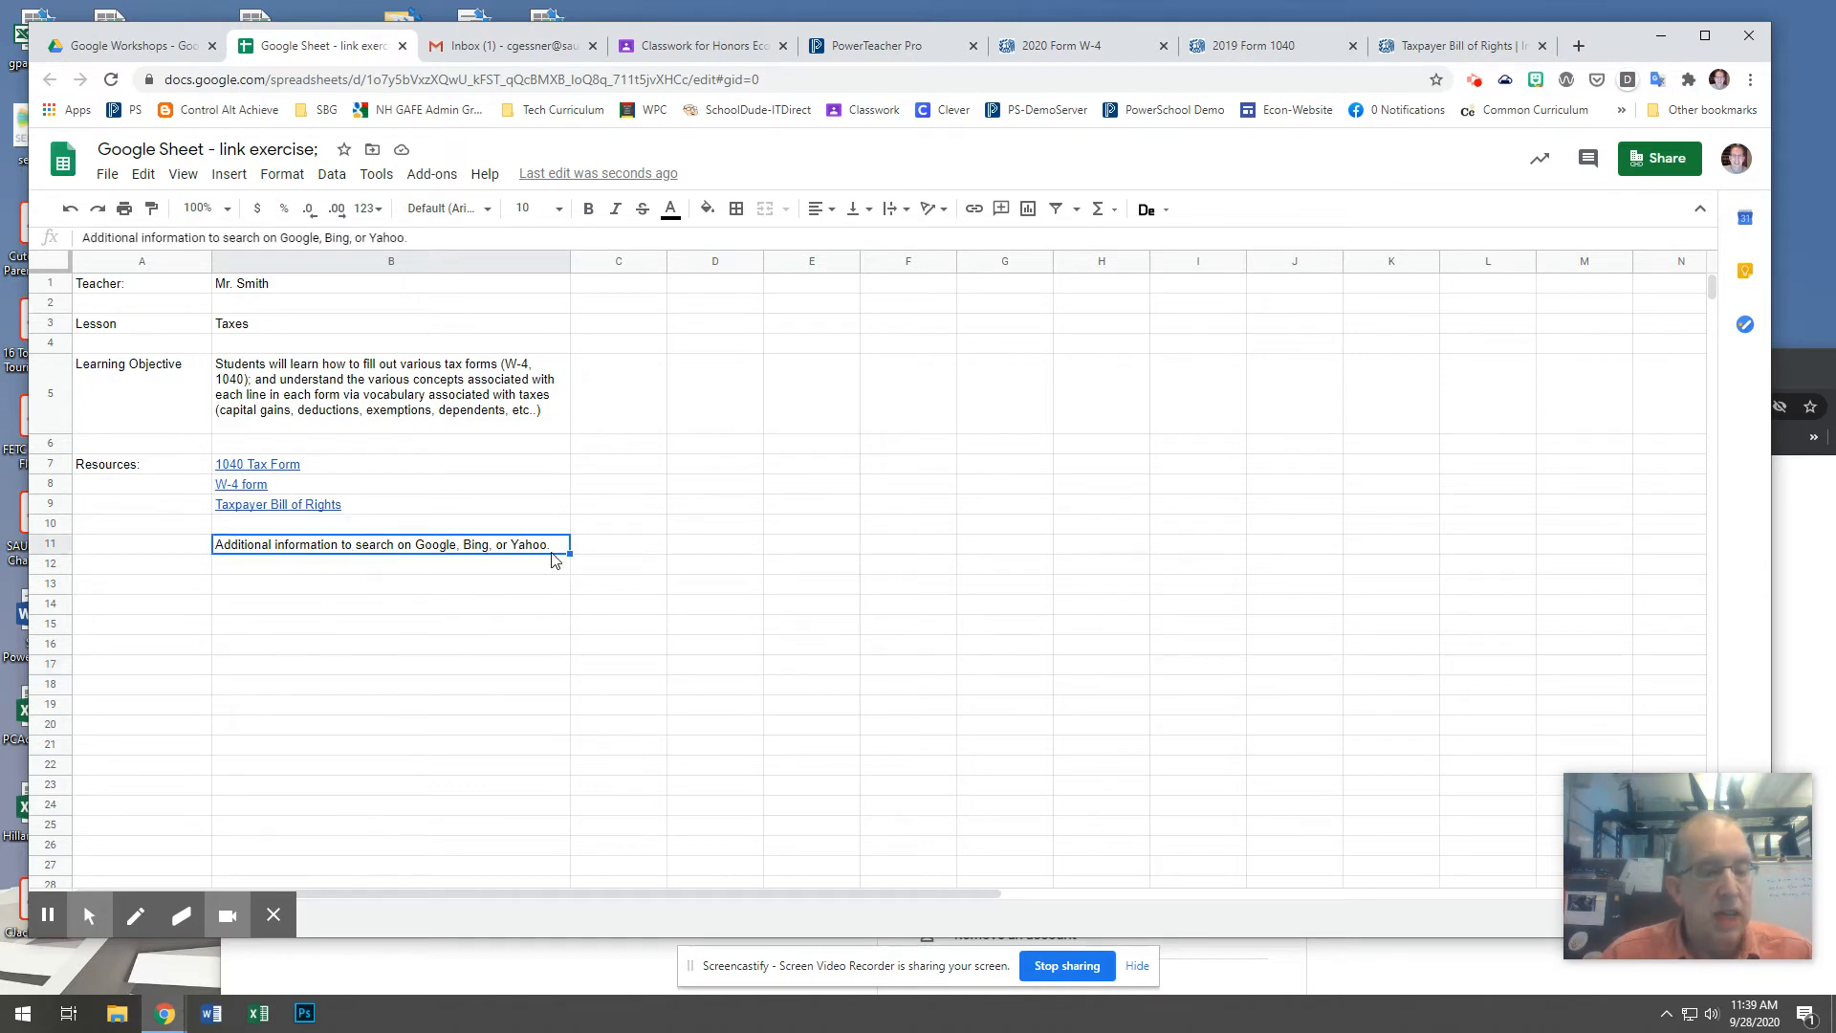
pyautogui.doubleClick(296, 237)
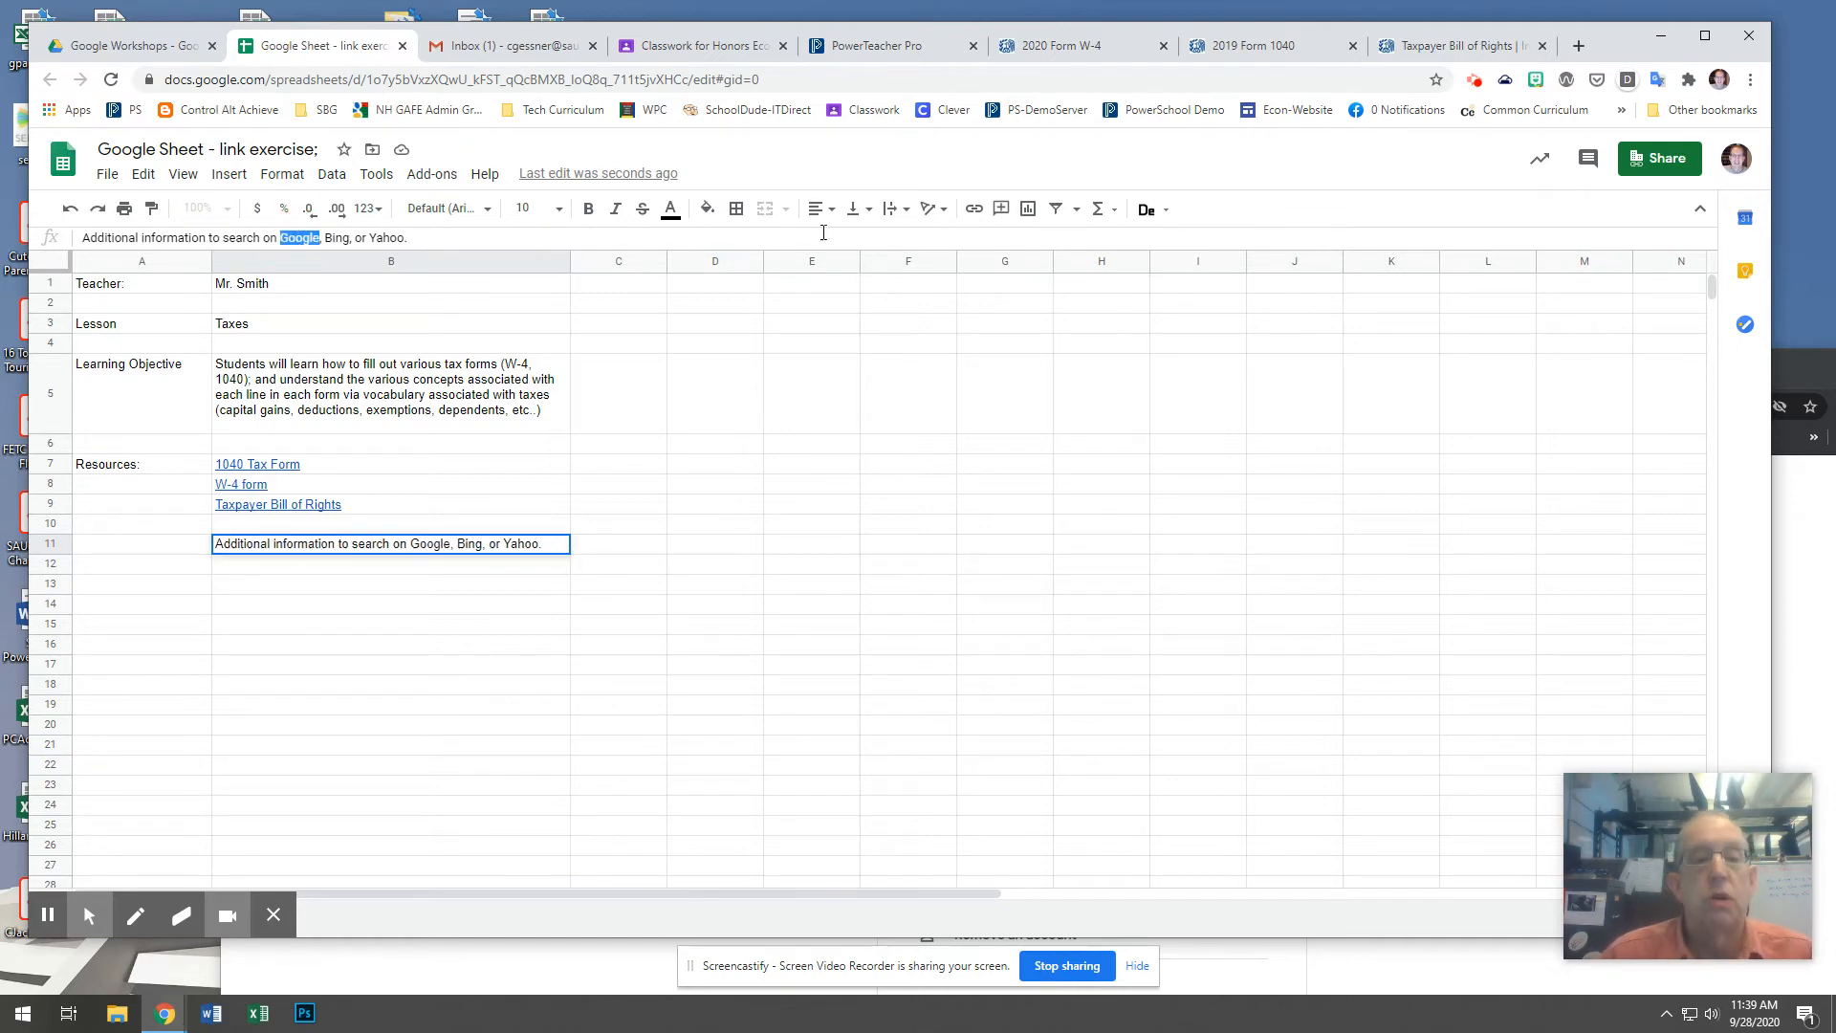
pyautogui.click(973, 208)
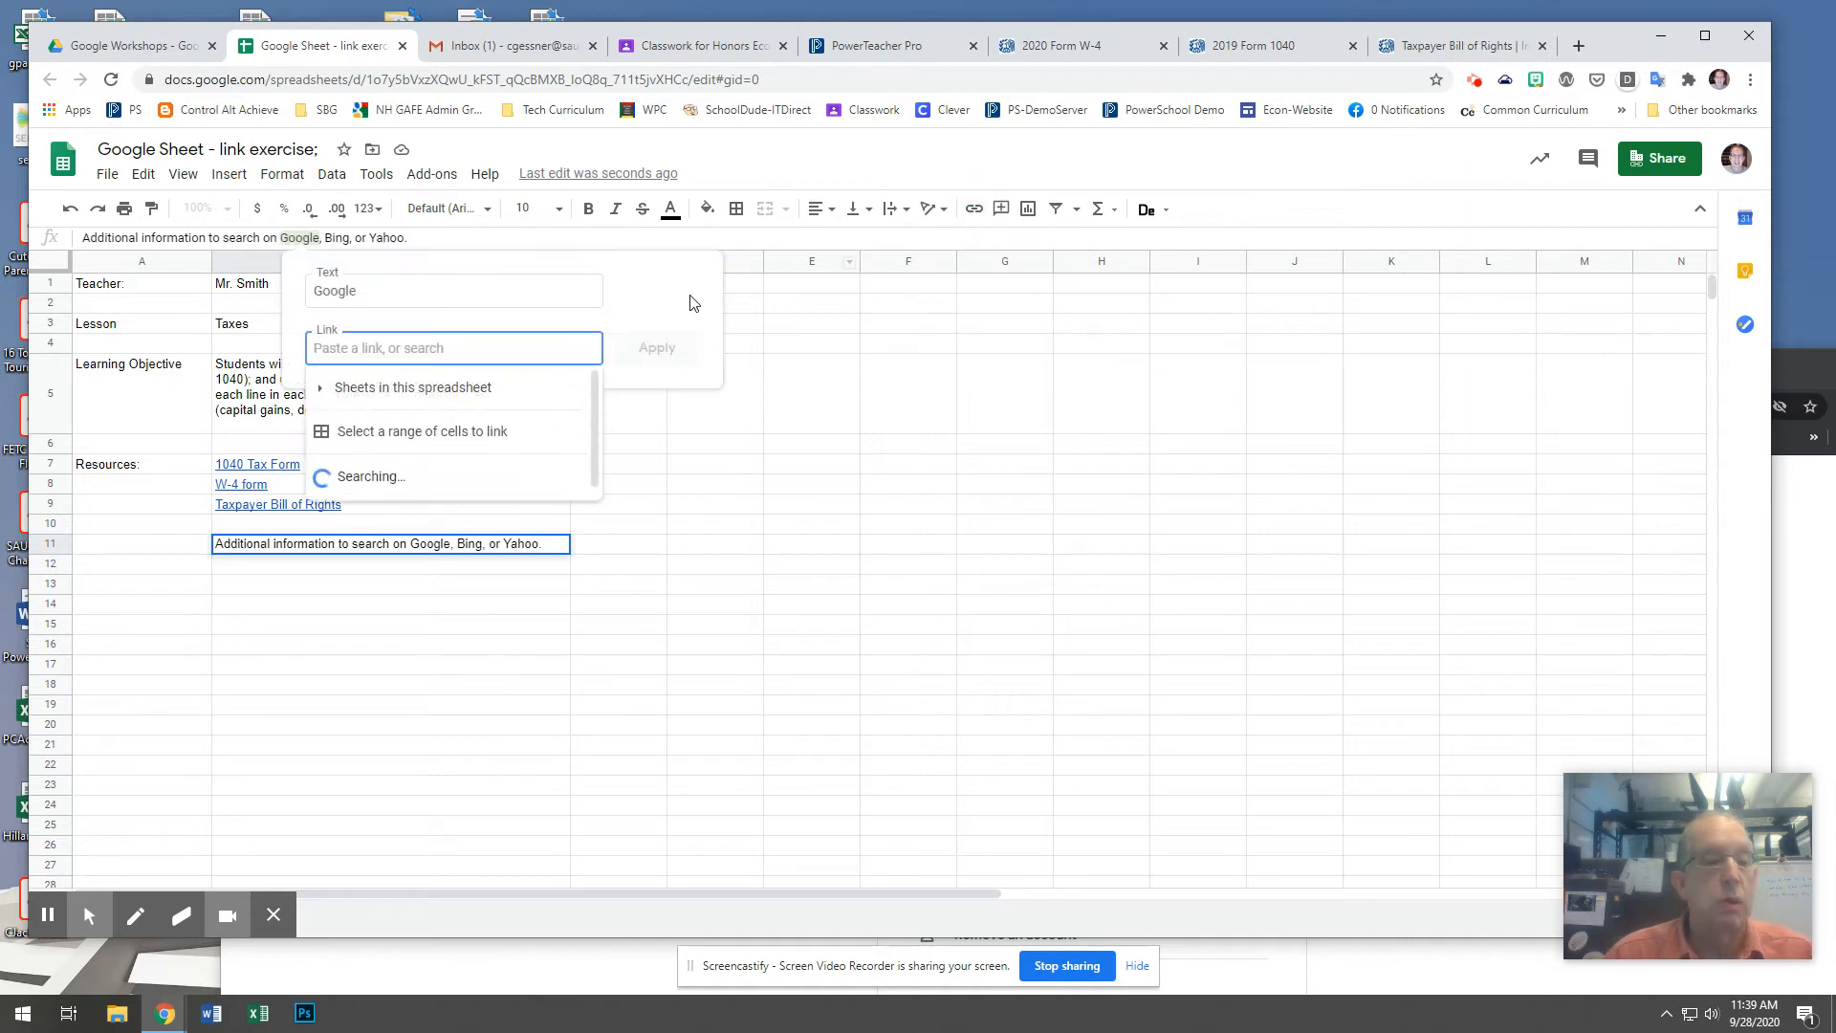
pyautogui.write('www.google.com')
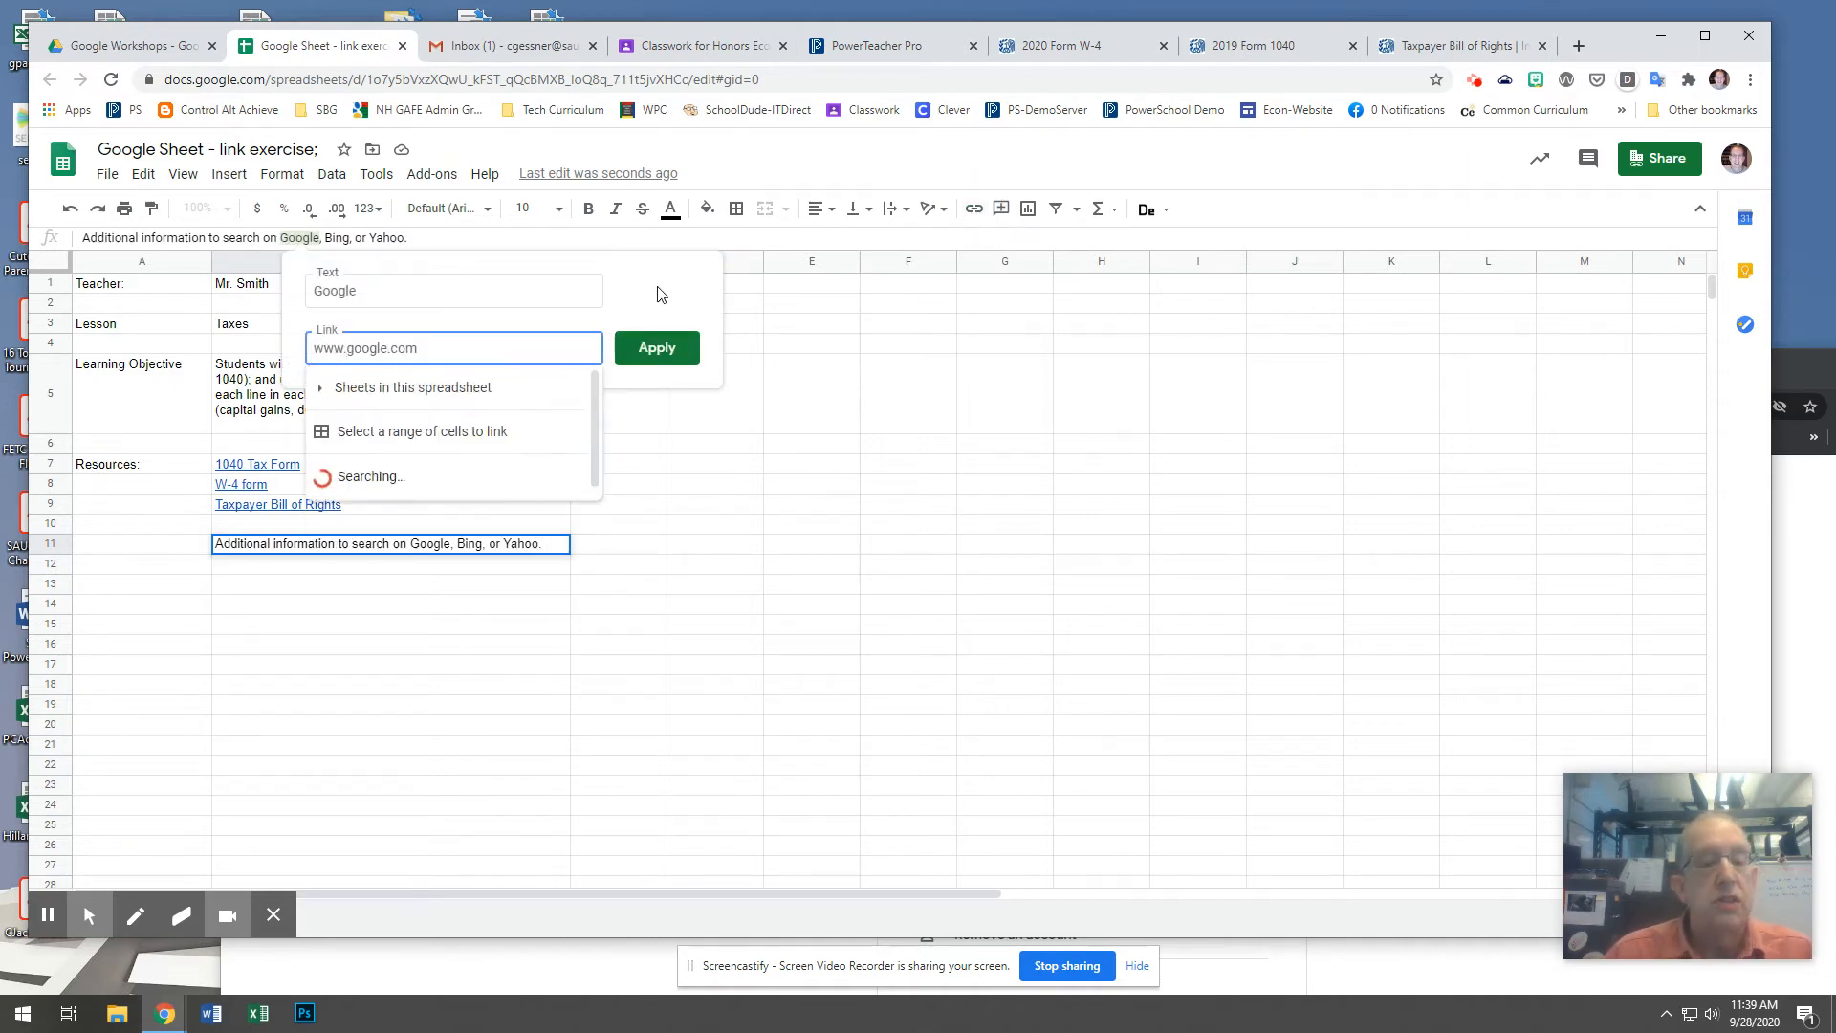
pyautogui.click(654, 349)
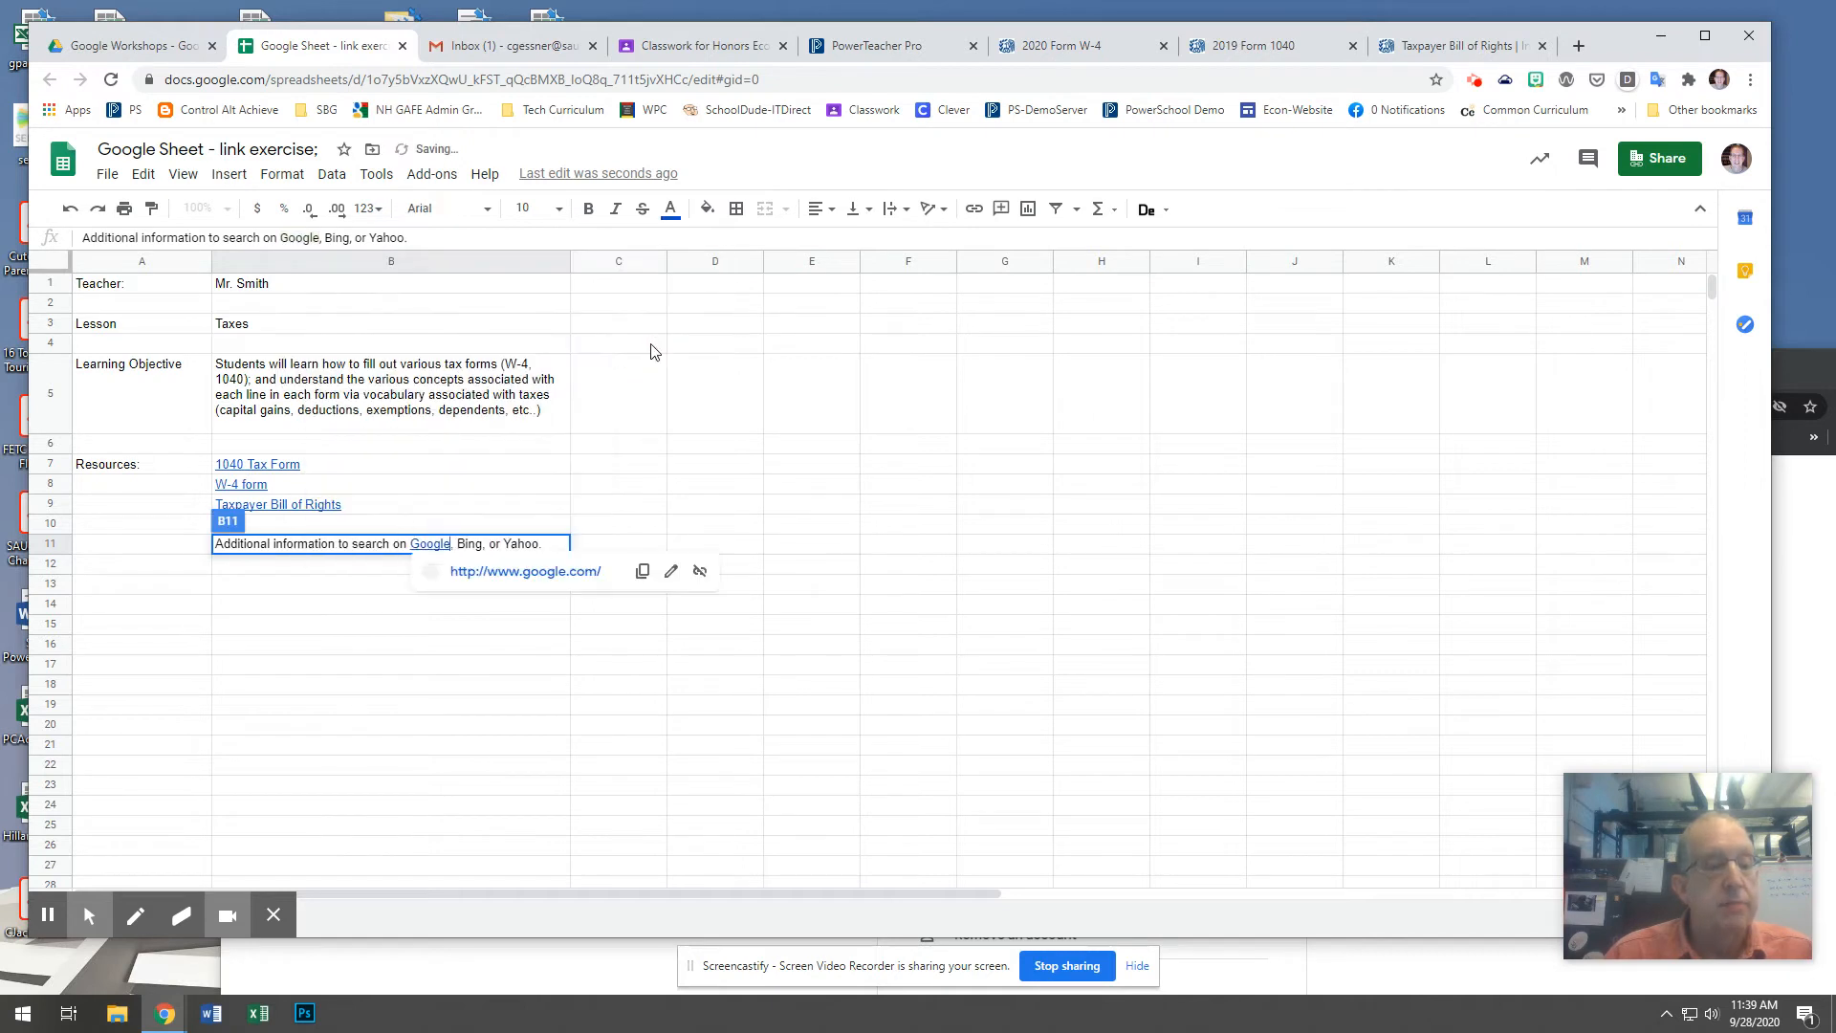
pyautogui.click(640, 470)
pyautogui.click(480, 544)
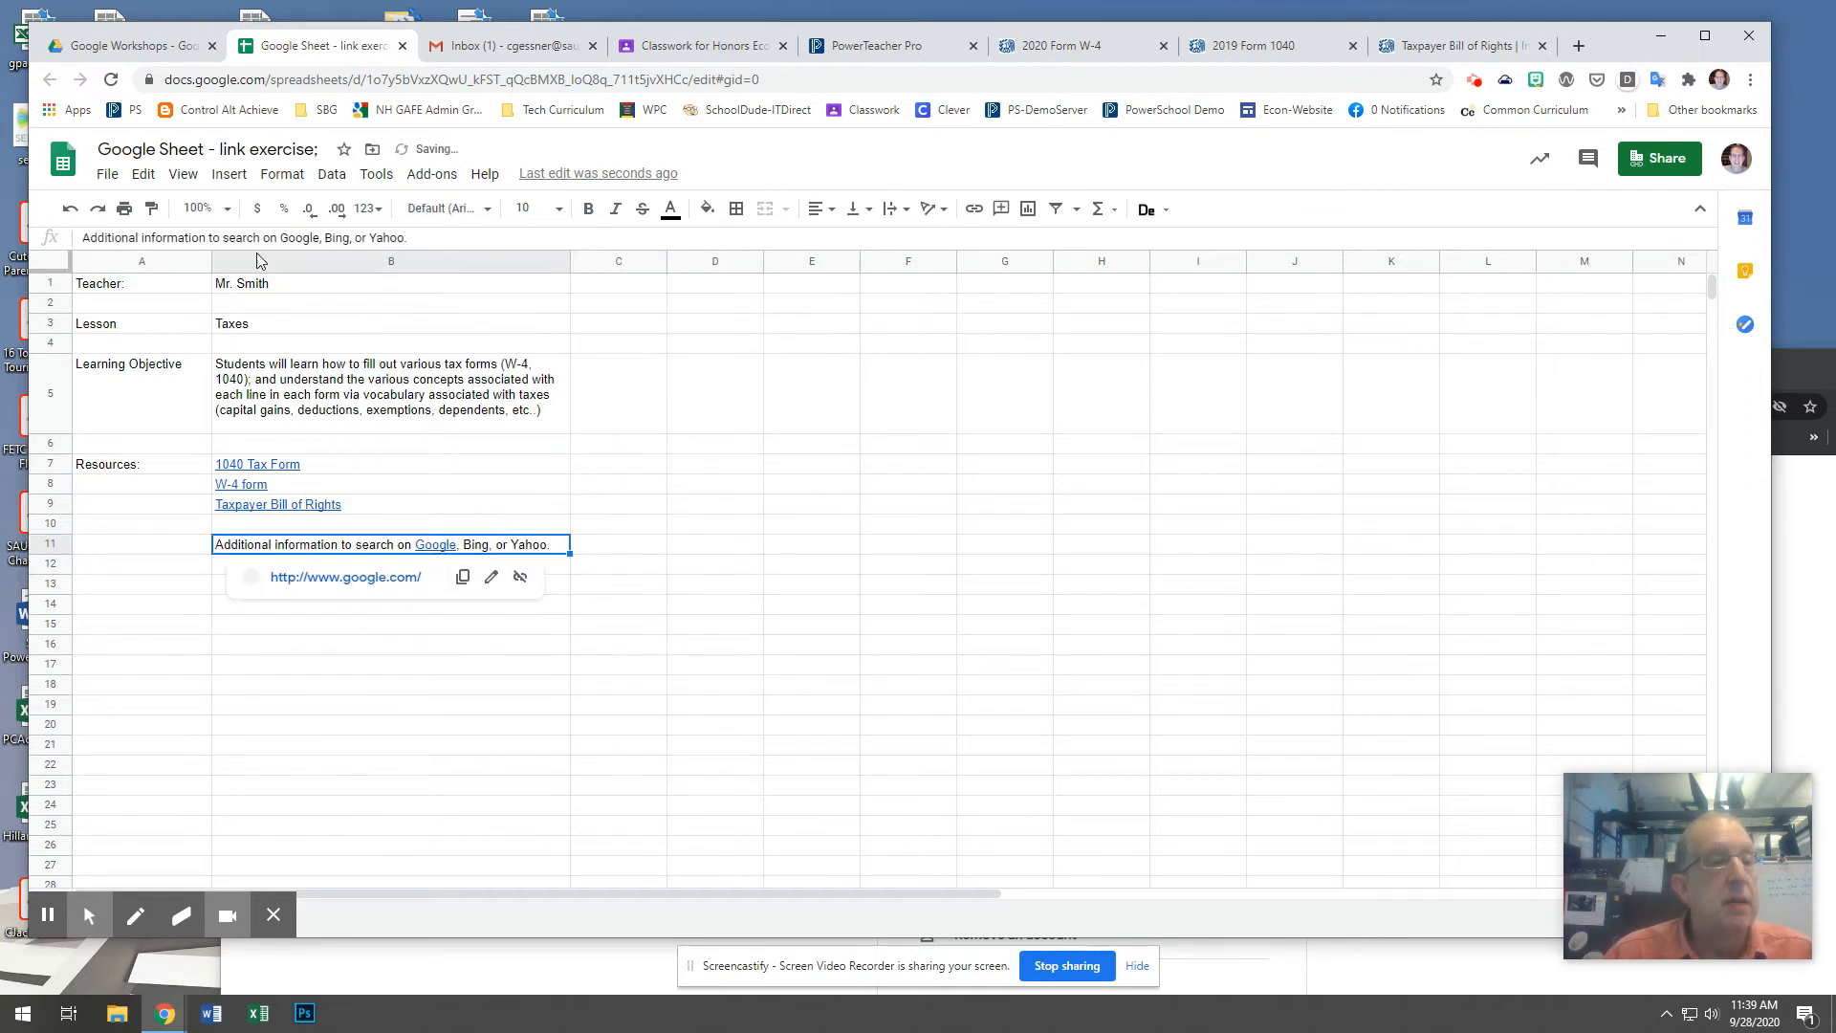
pyautogui.doubleClick(340, 237)
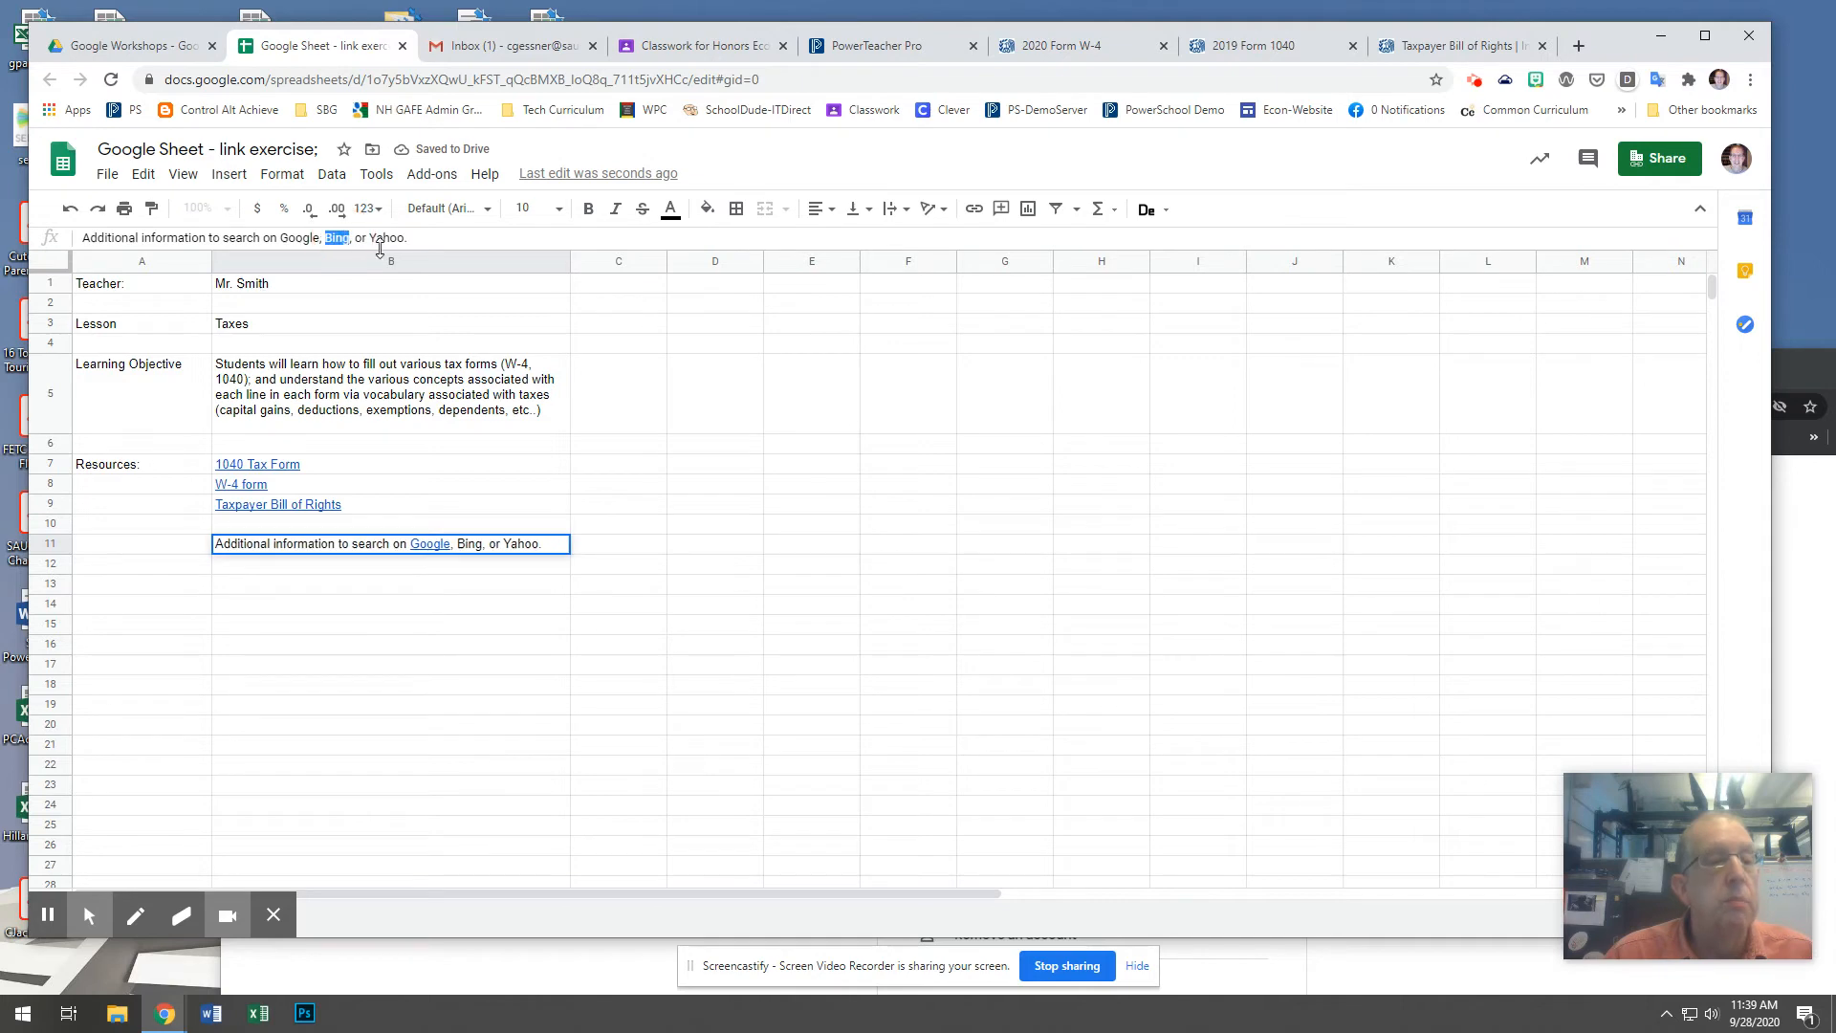
pyautogui.click(971, 210)
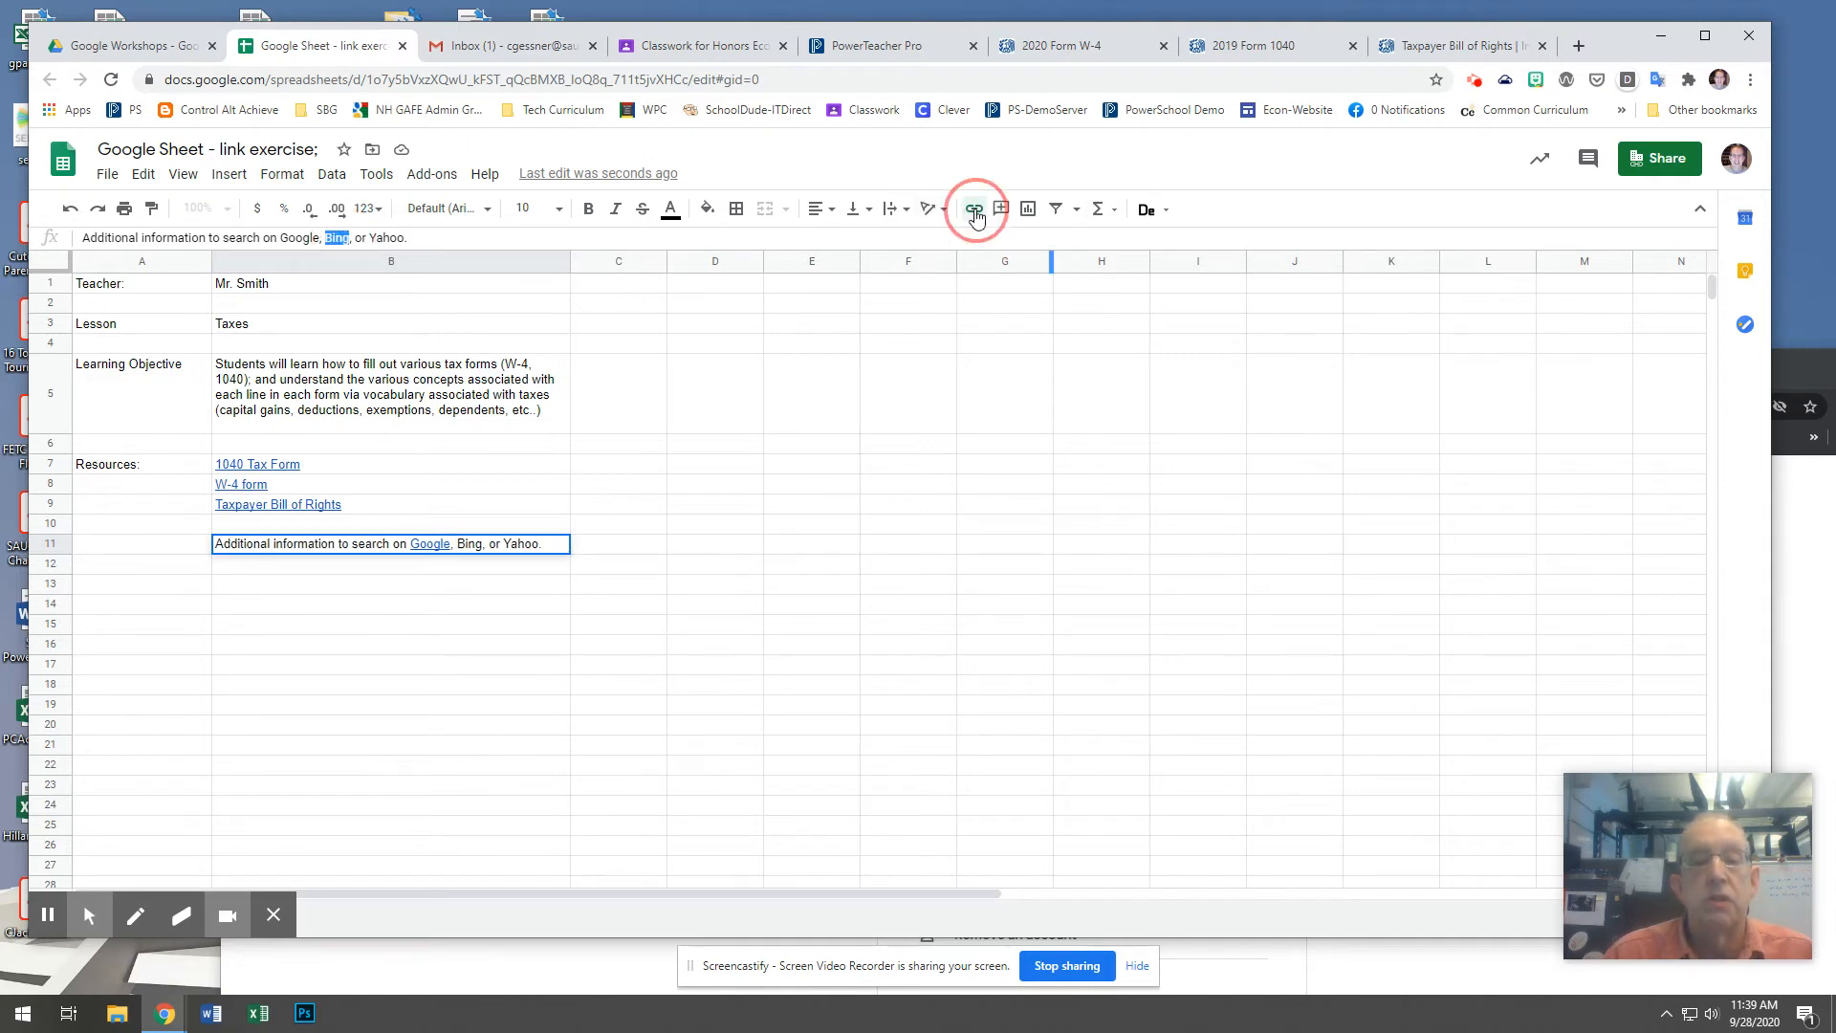
pyautogui.write('www.bing.com')
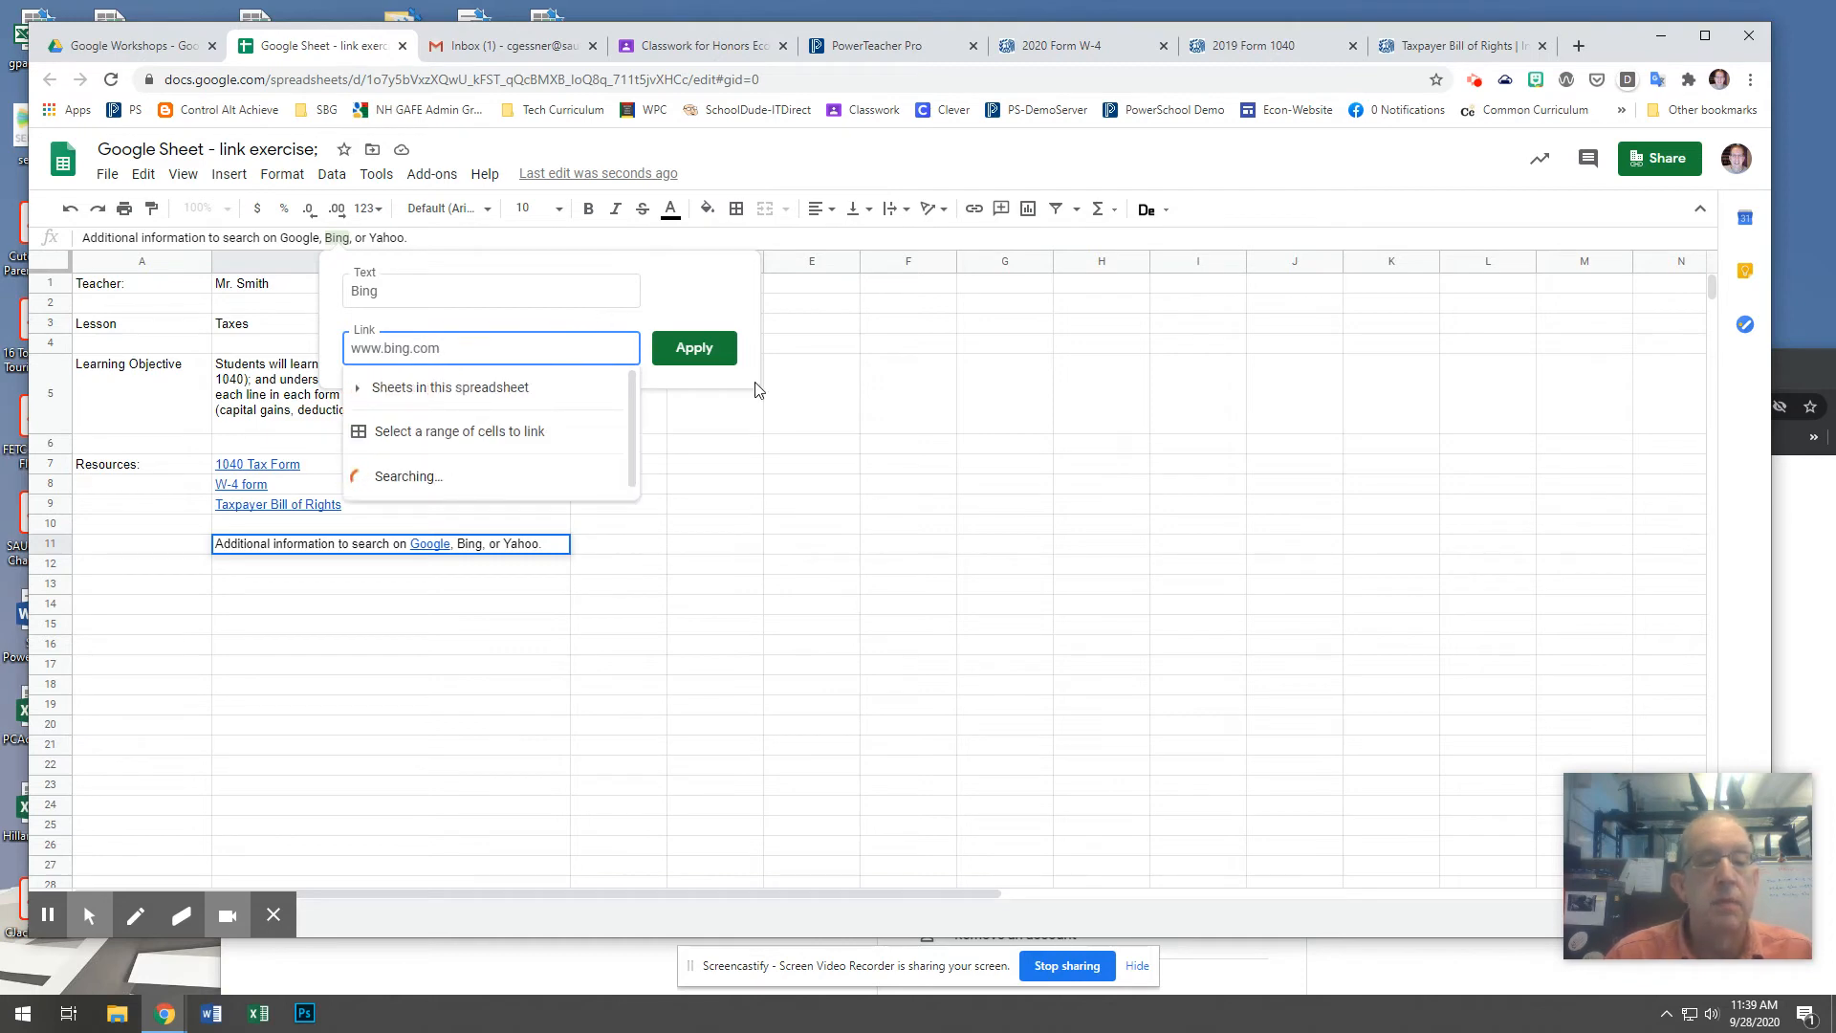
pyautogui.click(715, 348)
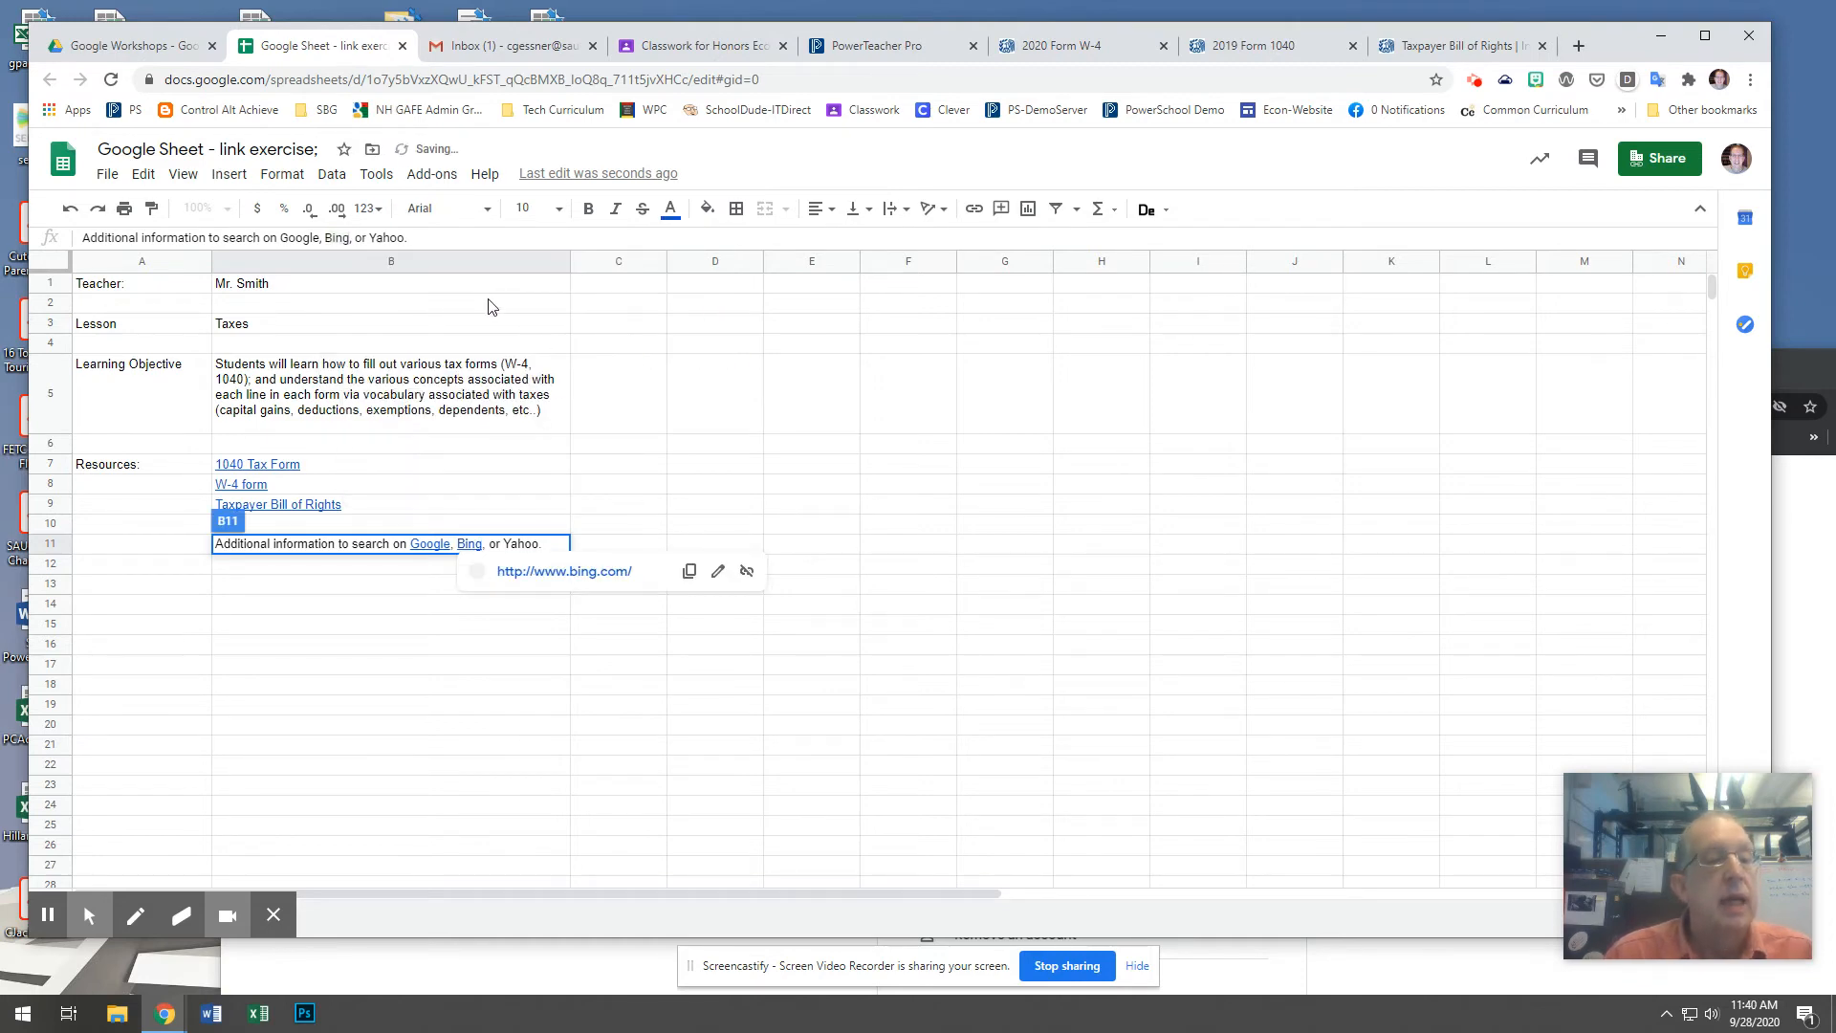
pyautogui.moveTo(371, 238); pyautogui.dragTo(401, 240)
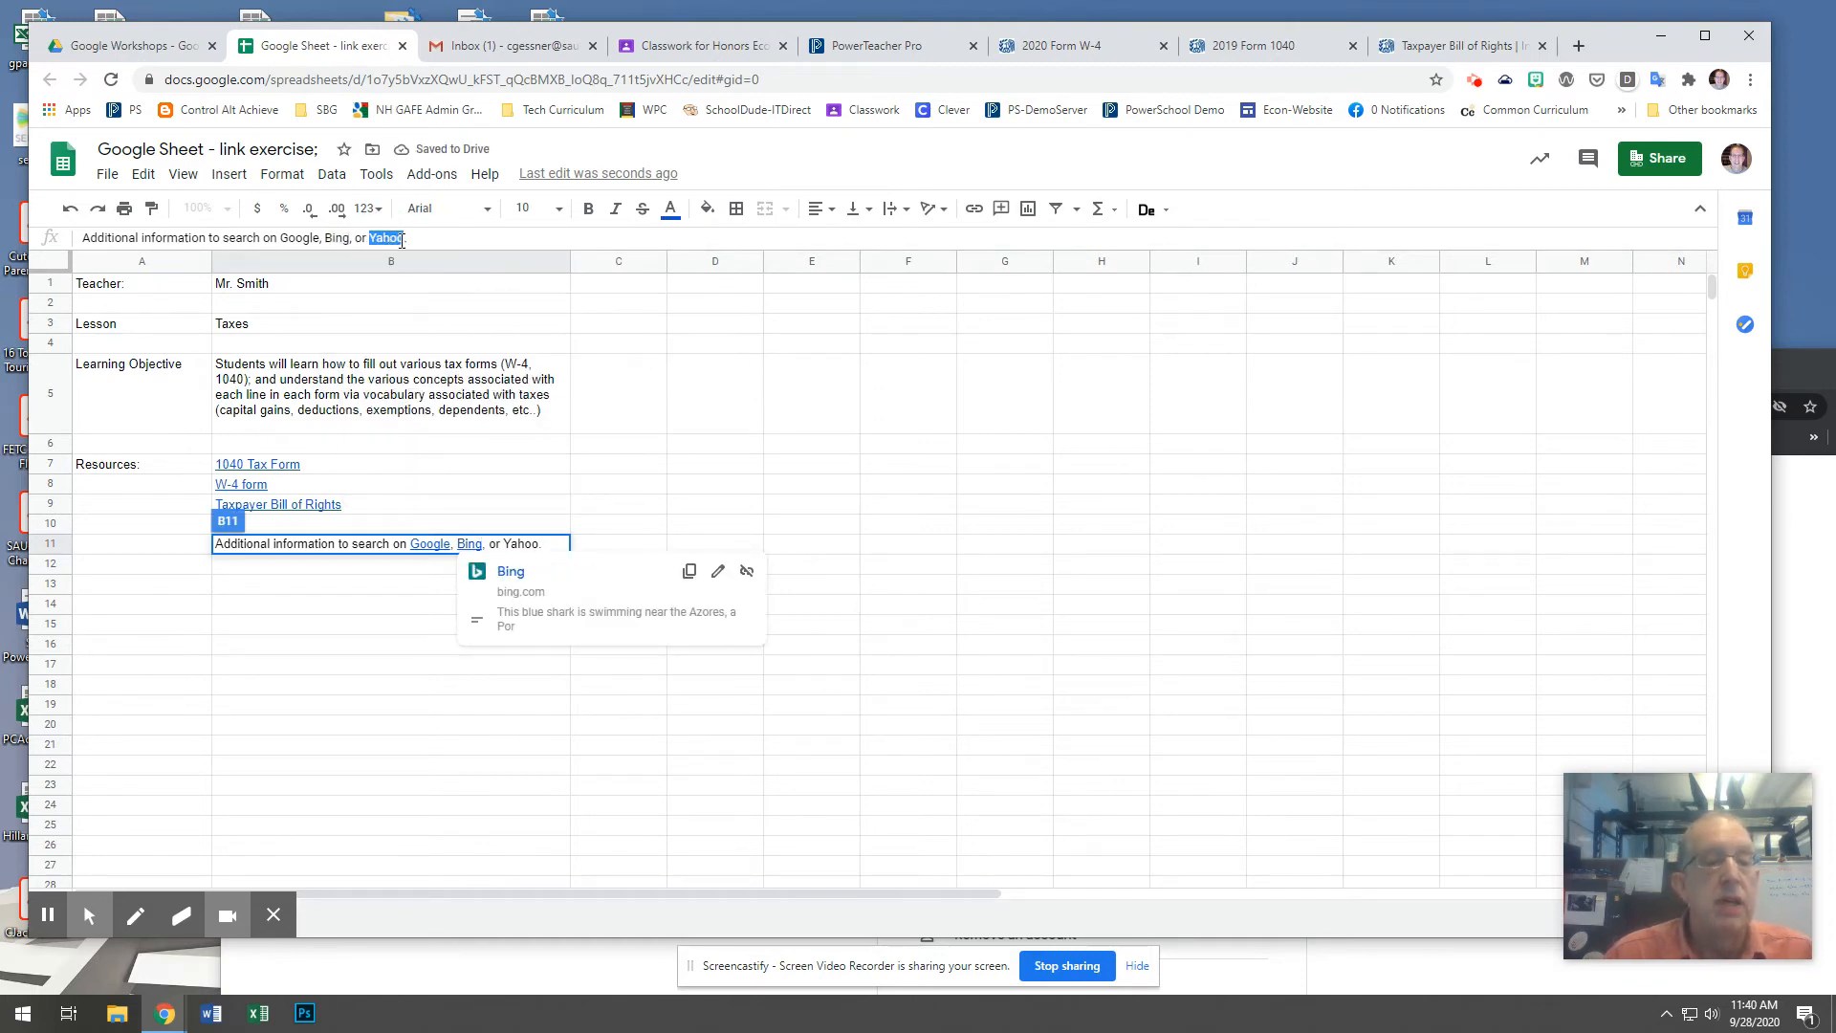
pyautogui.click(974, 208)
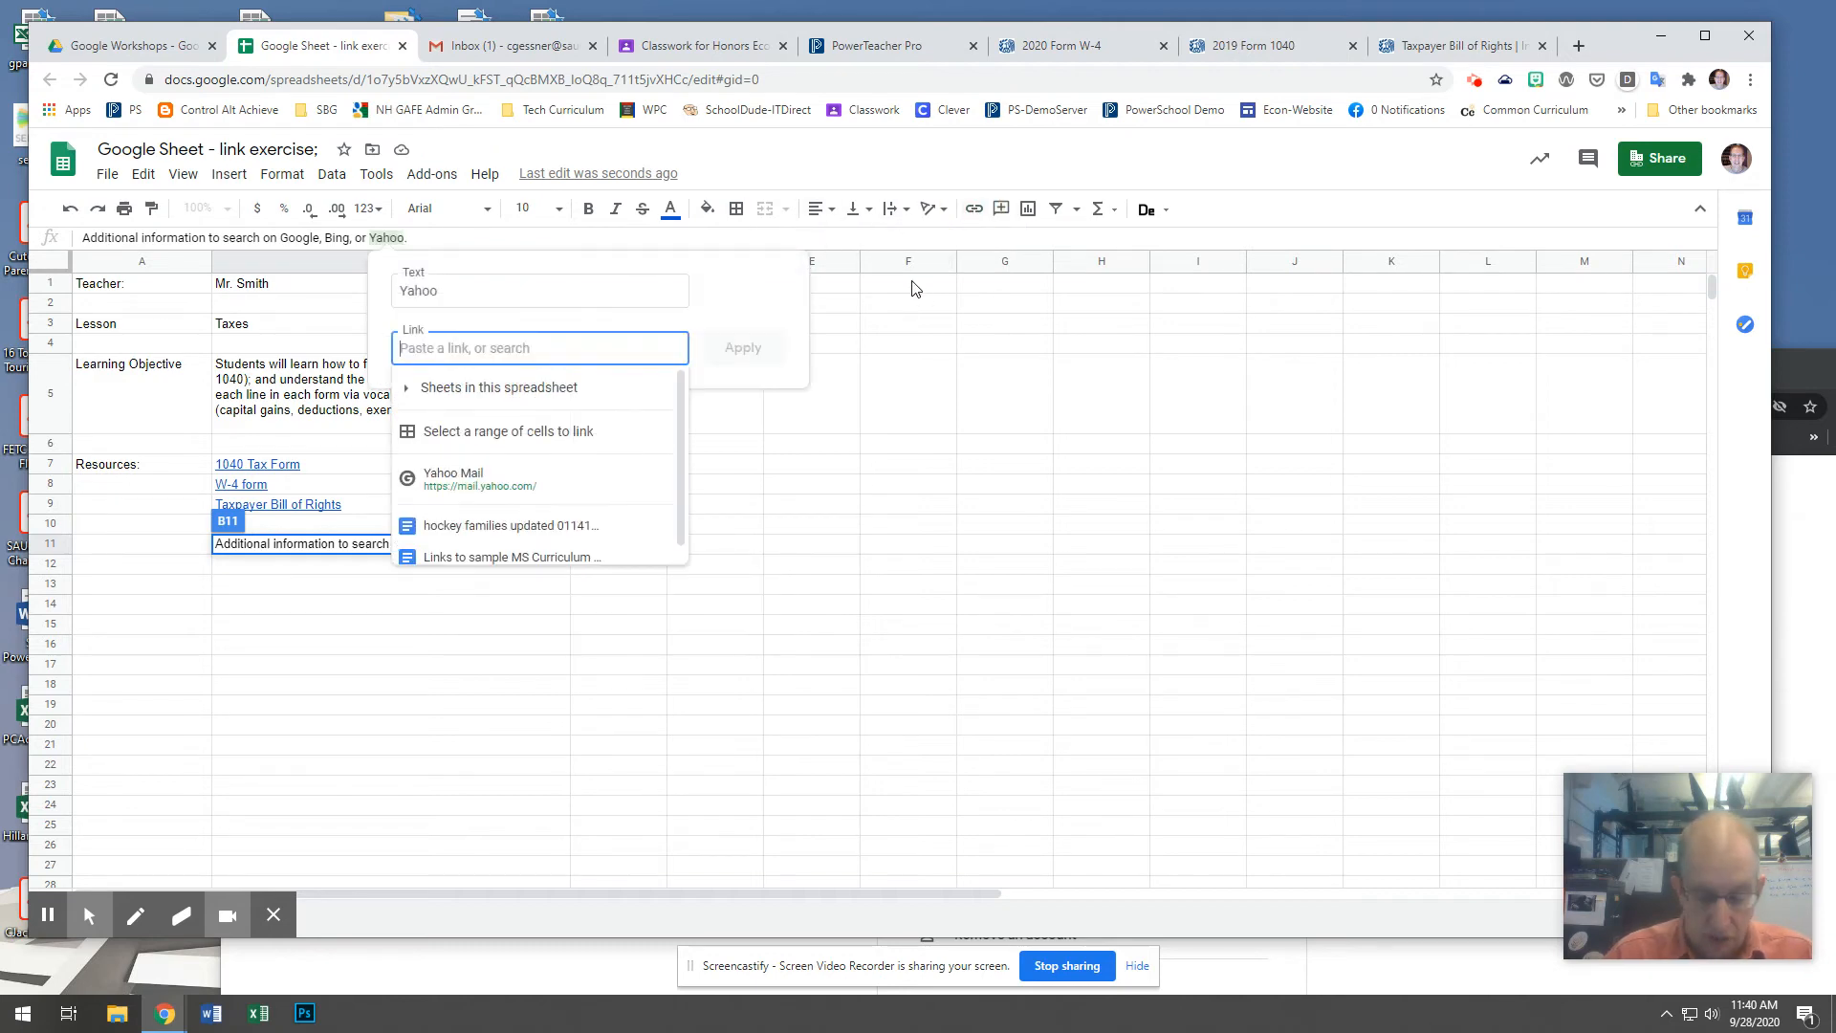
pyautogui.write('www.yaho')
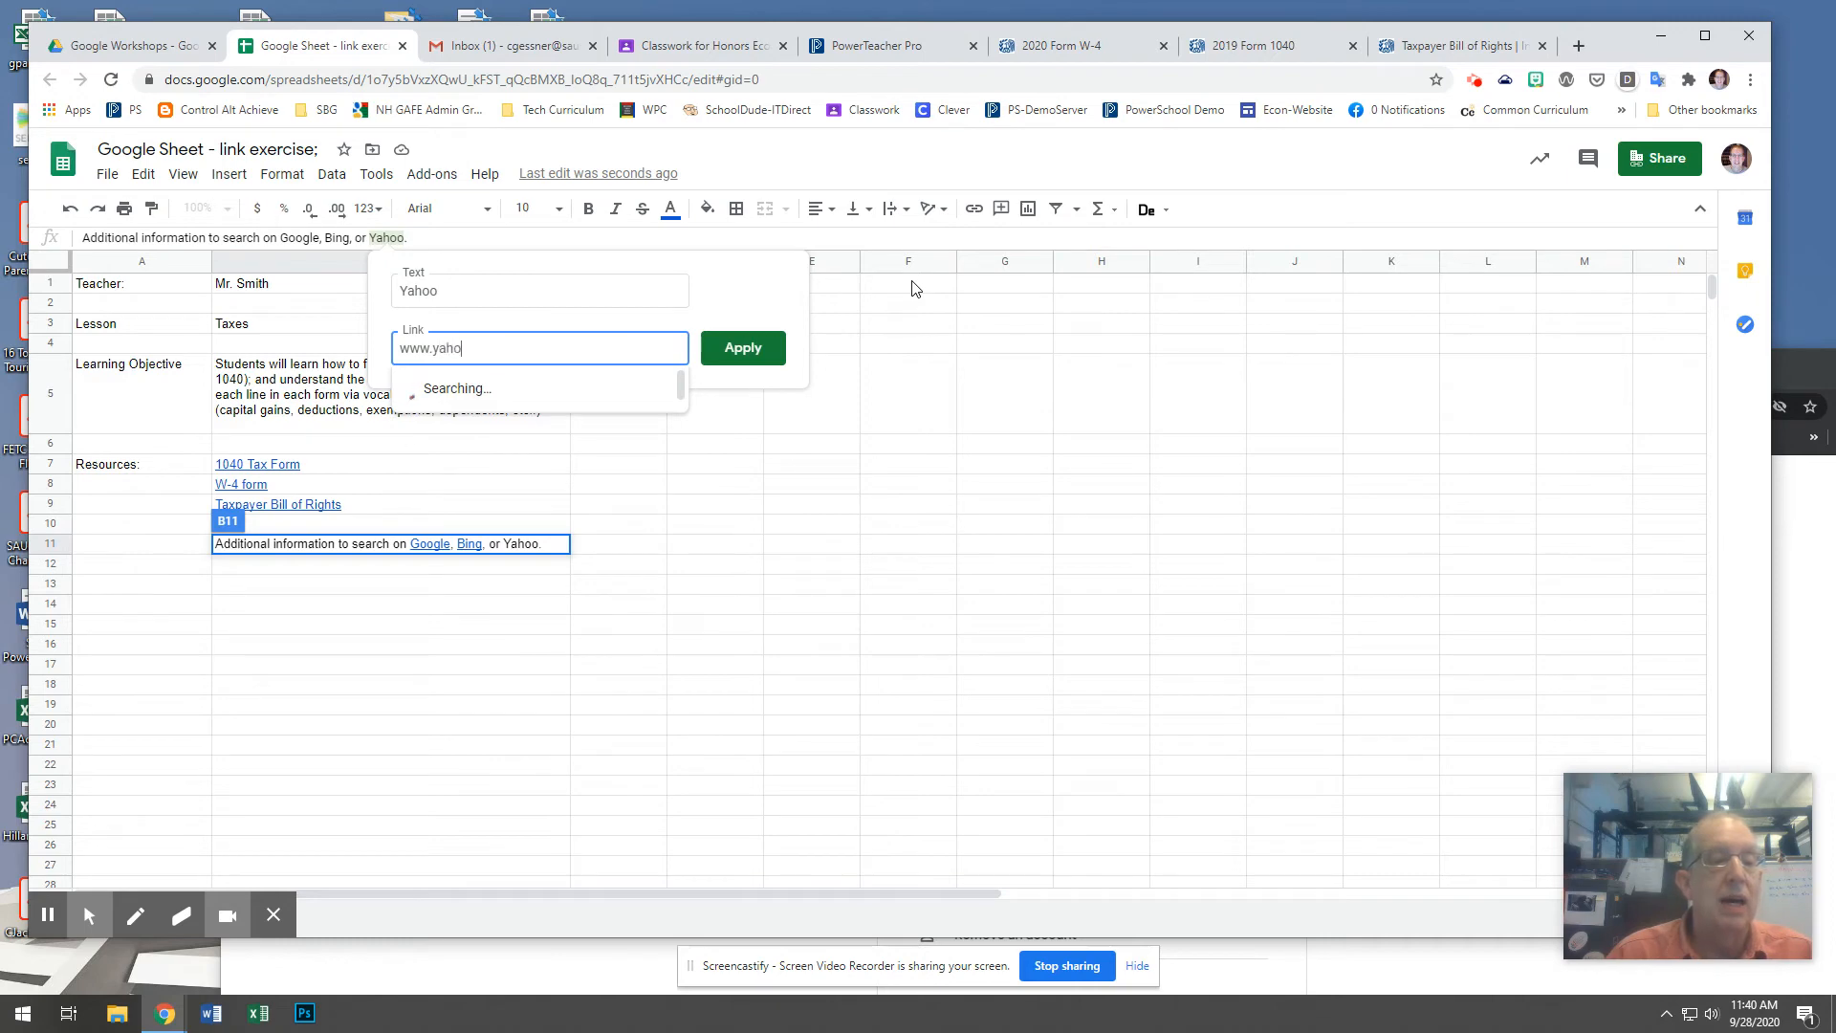
pyautogui.write('o.com')
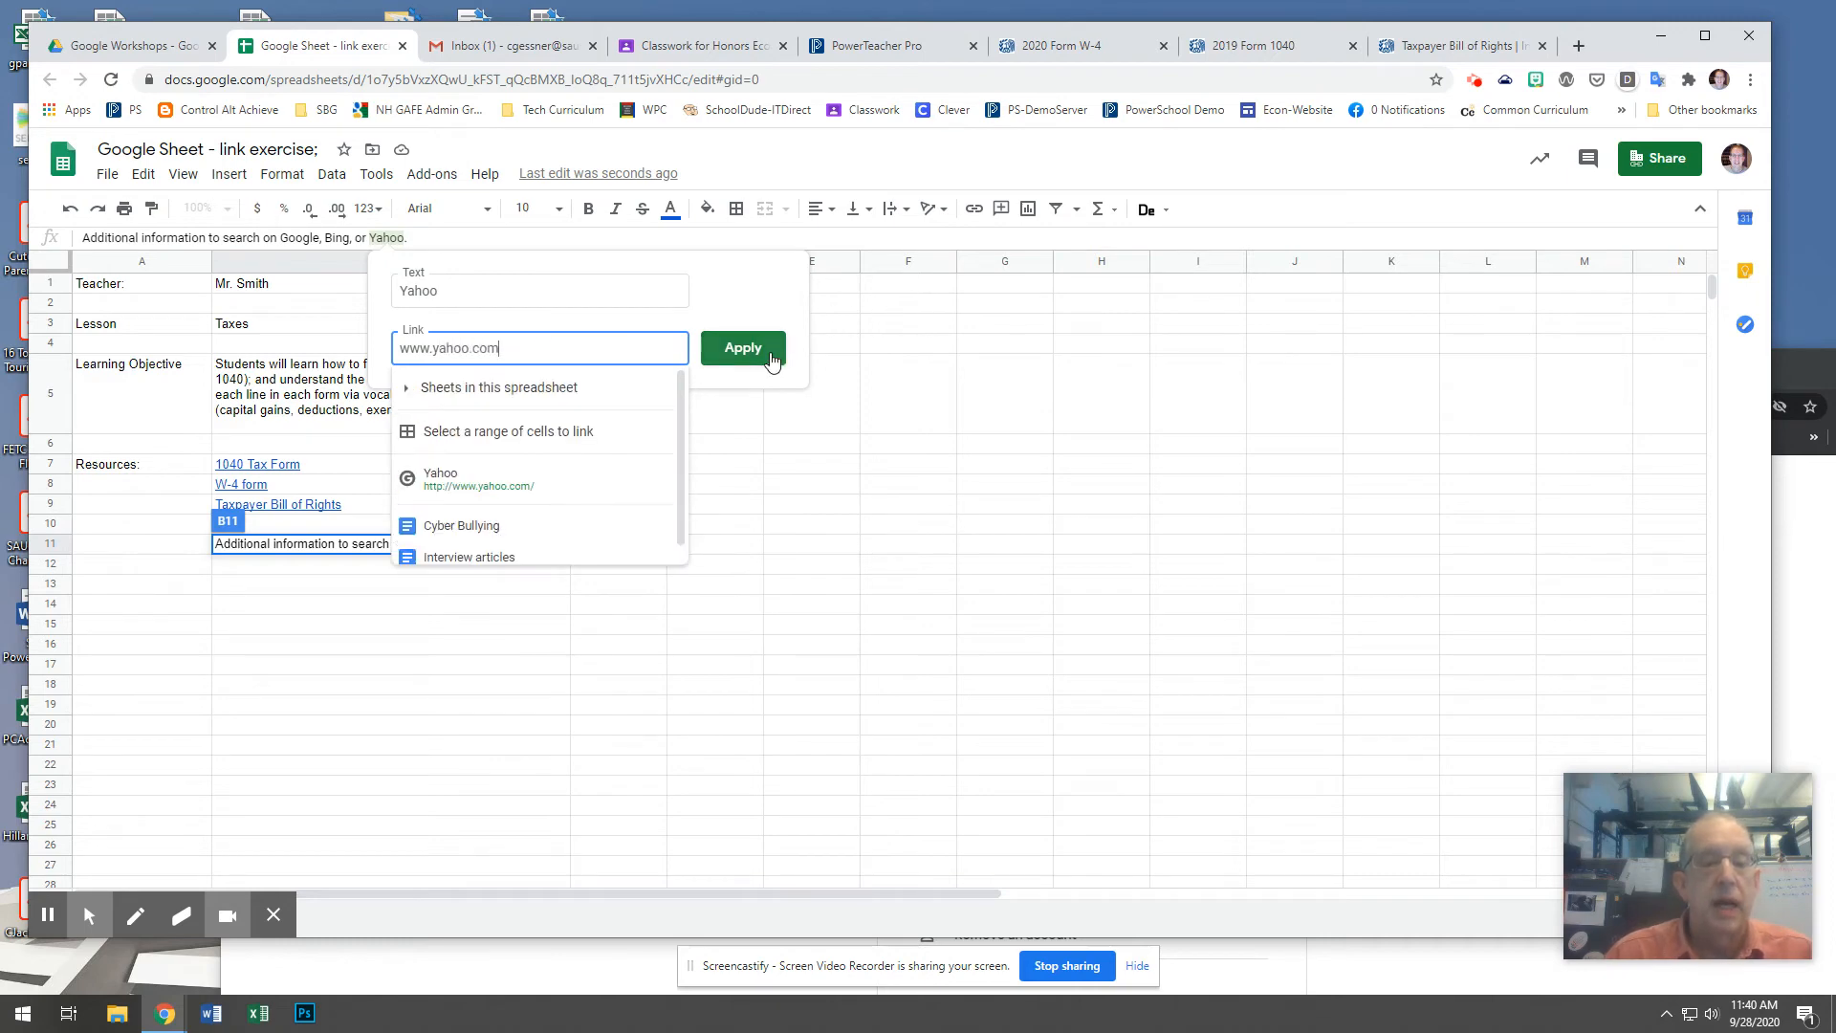
pyautogui.click(772, 360)
pyautogui.click(670, 472)
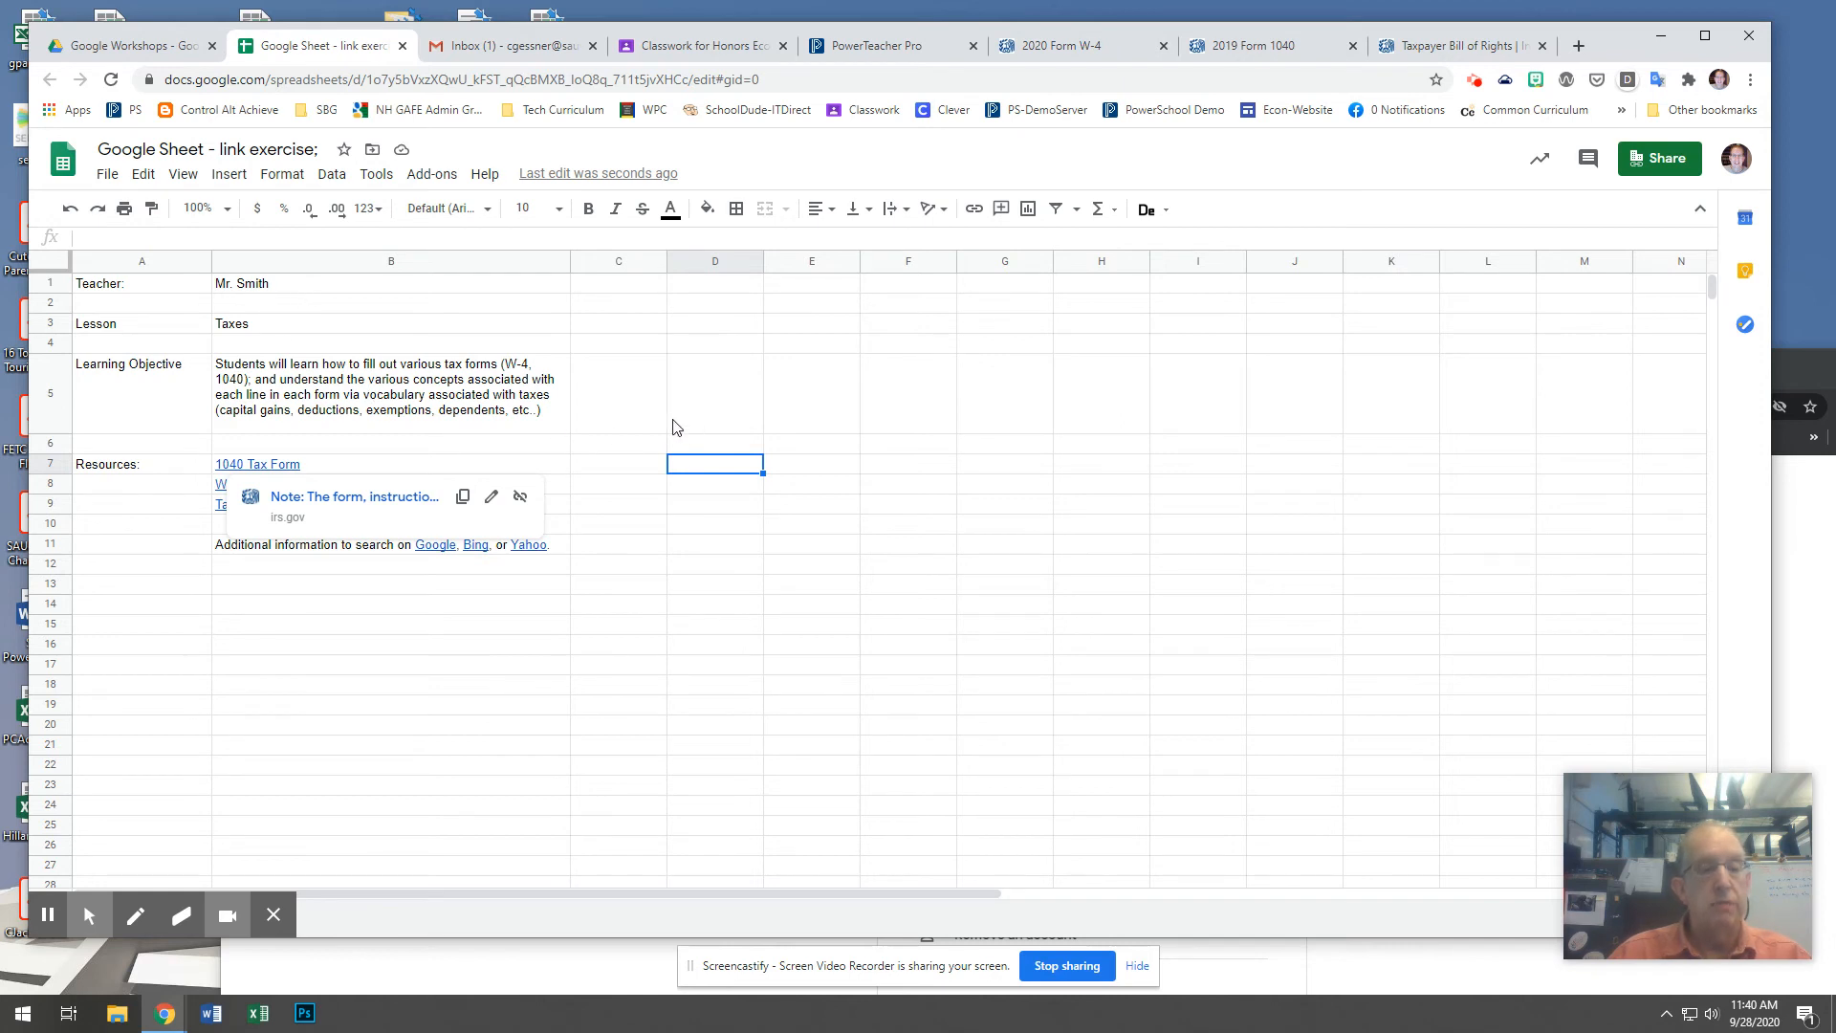
# Test the "1040 Tax Form" link in B7 by opening it, look through the form, and return to the sheet.
pyautogui.click(599, 430)
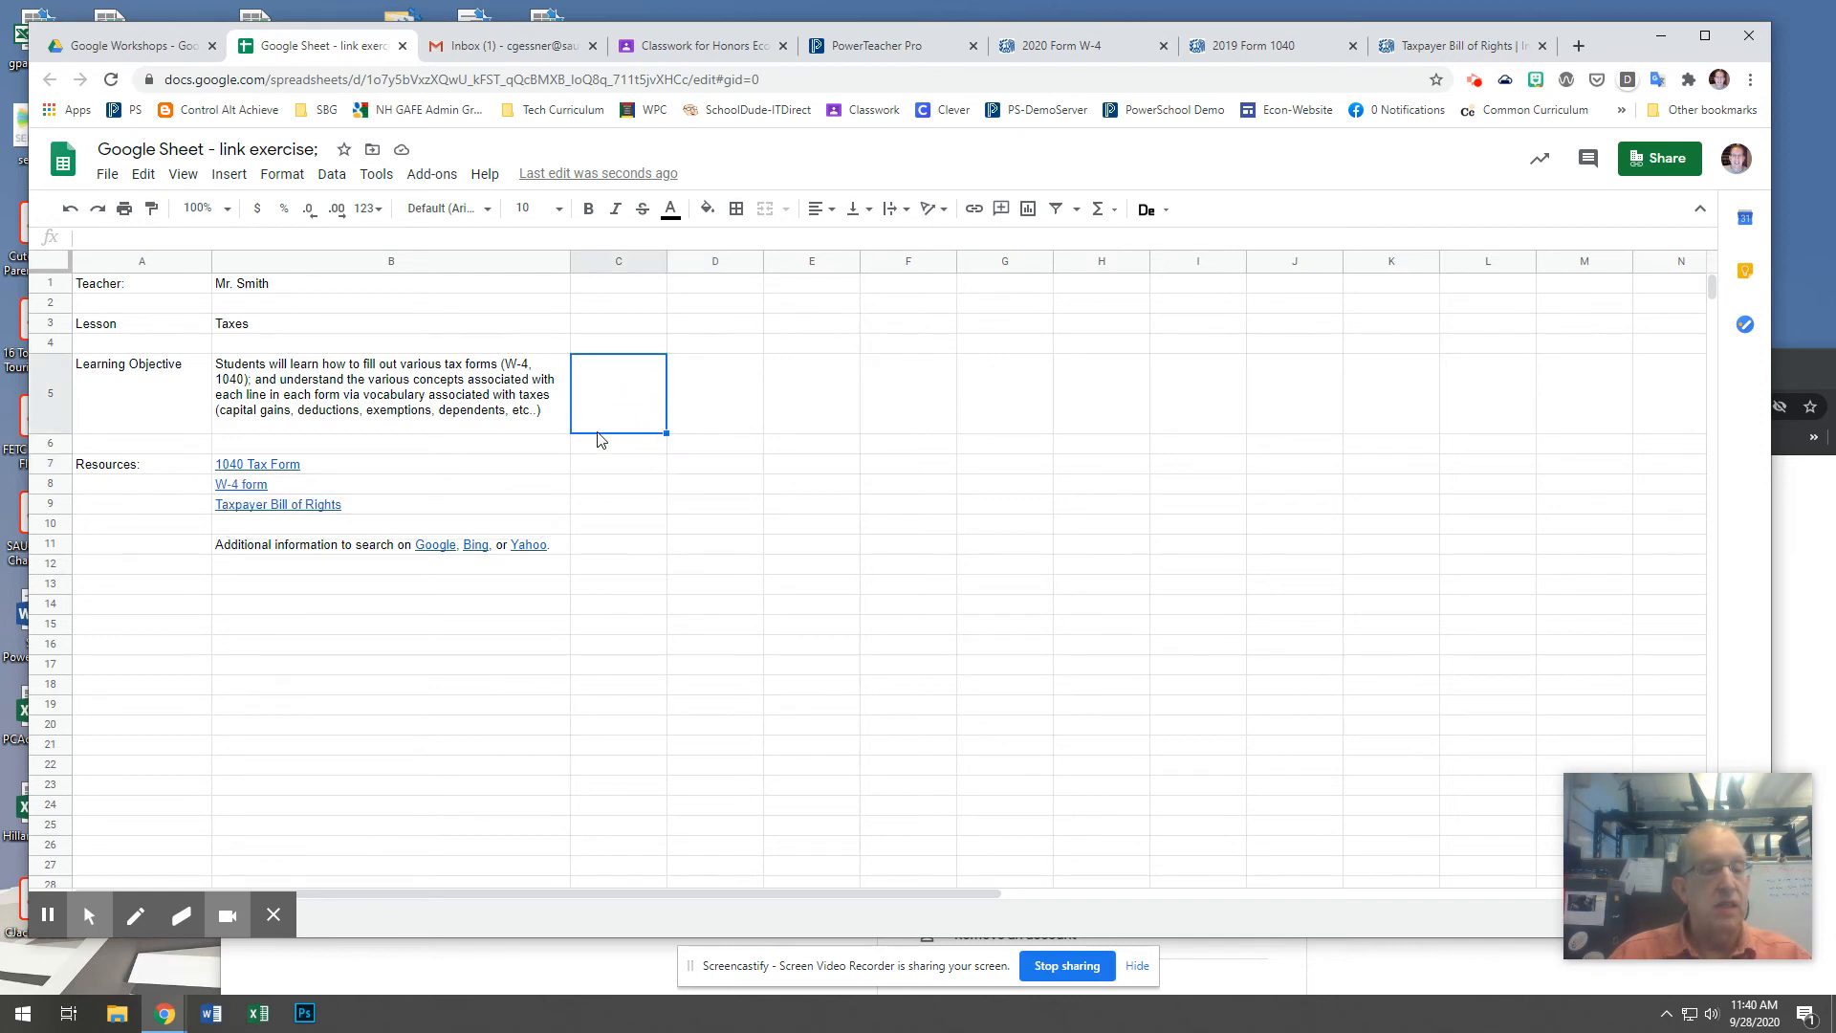
pyautogui.click(290, 468)
pyautogui.click(295, 493)
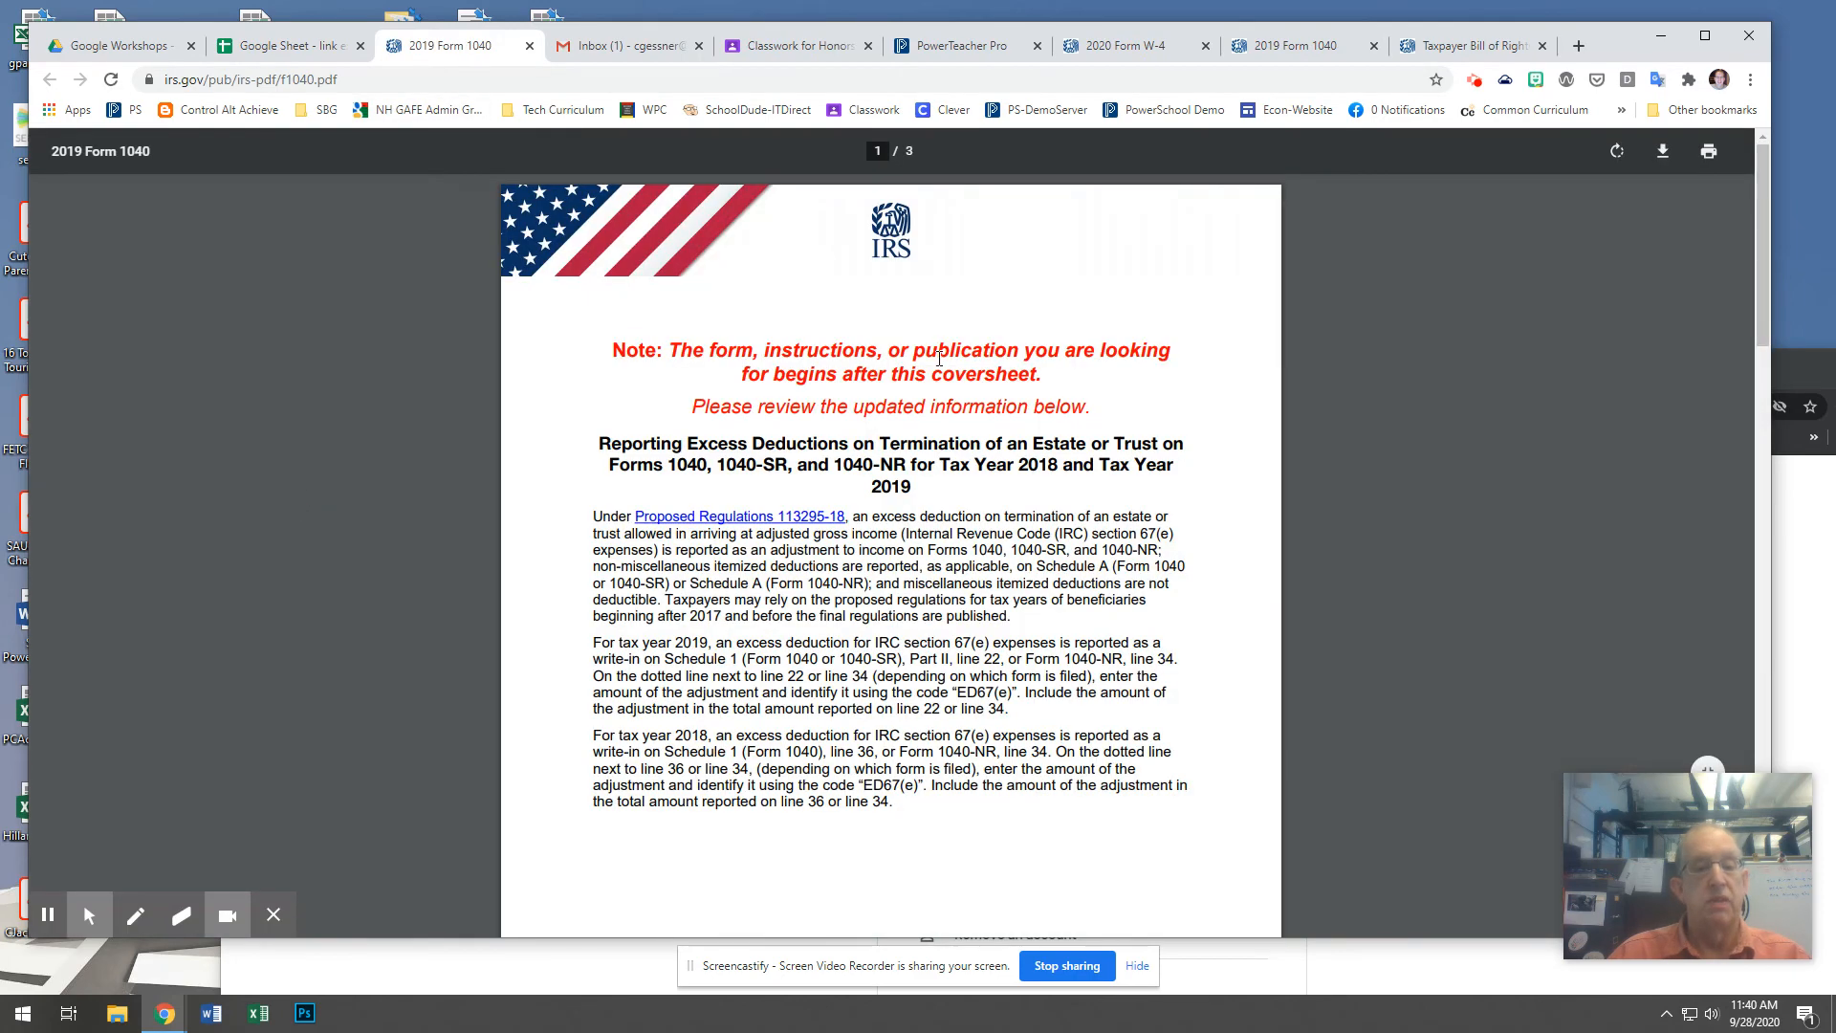
pyautogui.scroll(-15, 939, 358)
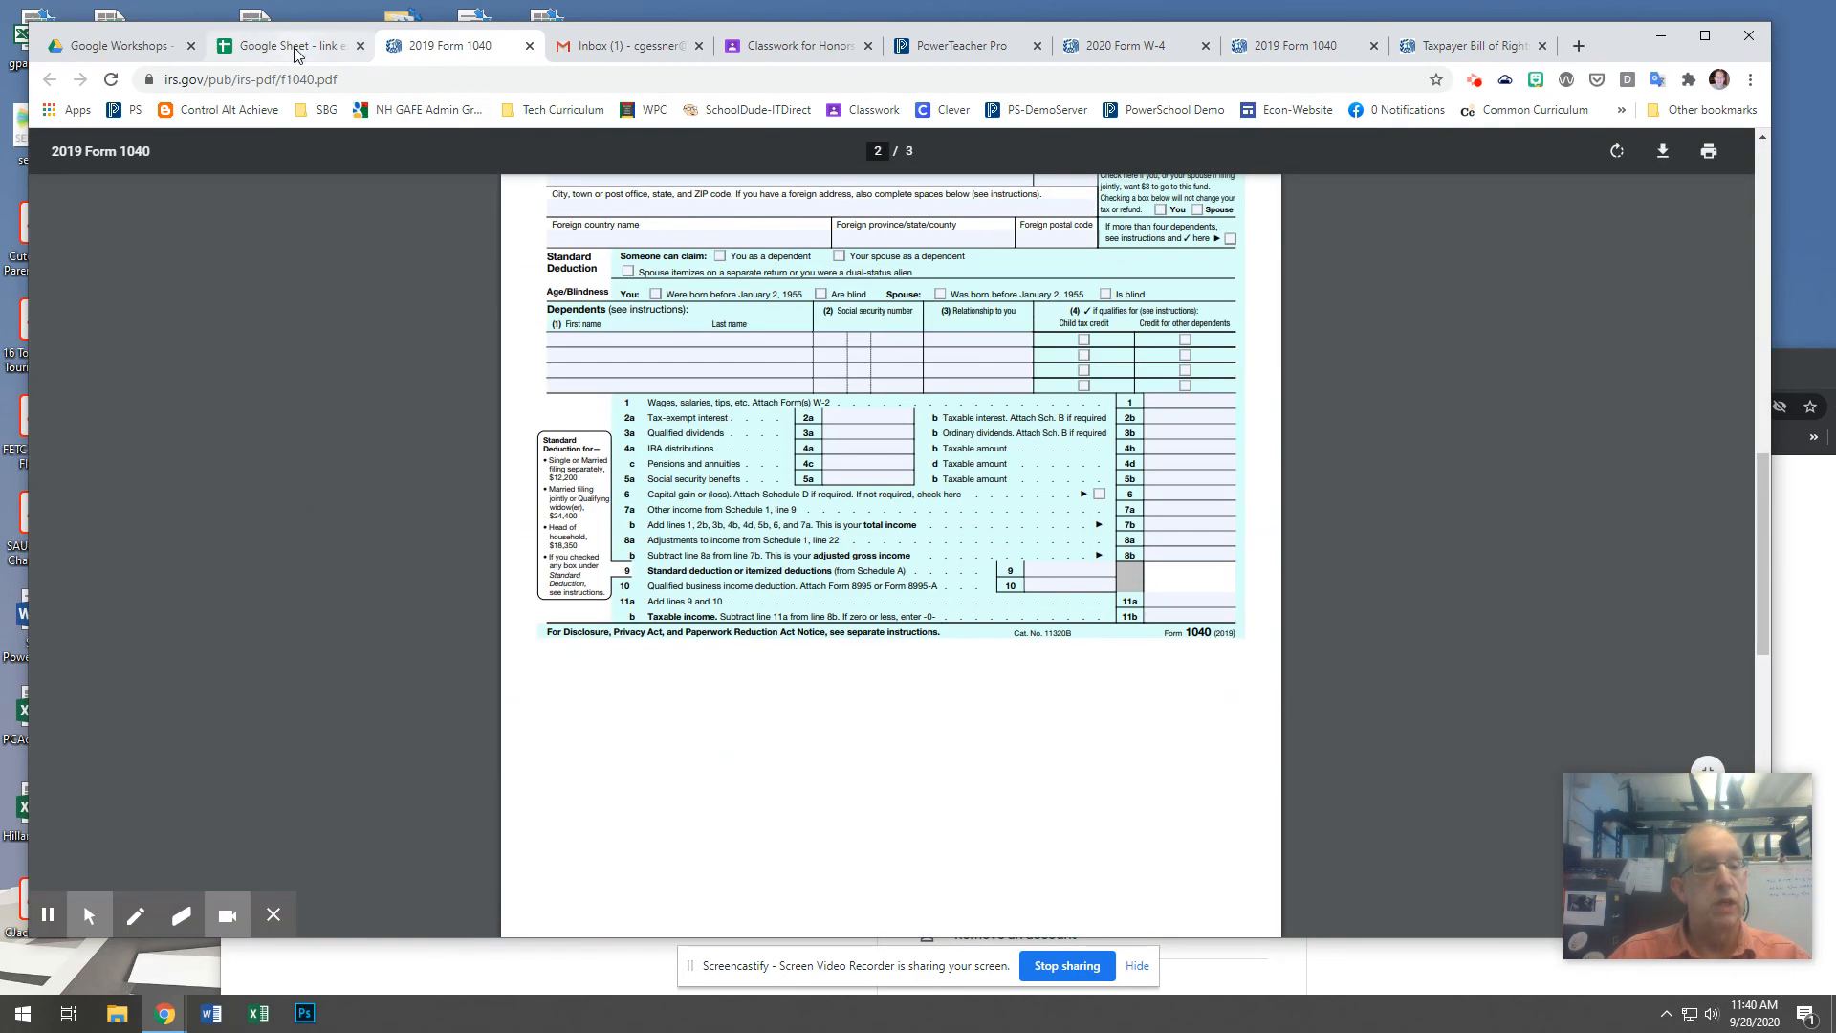
pyautogui.click(290, 46)
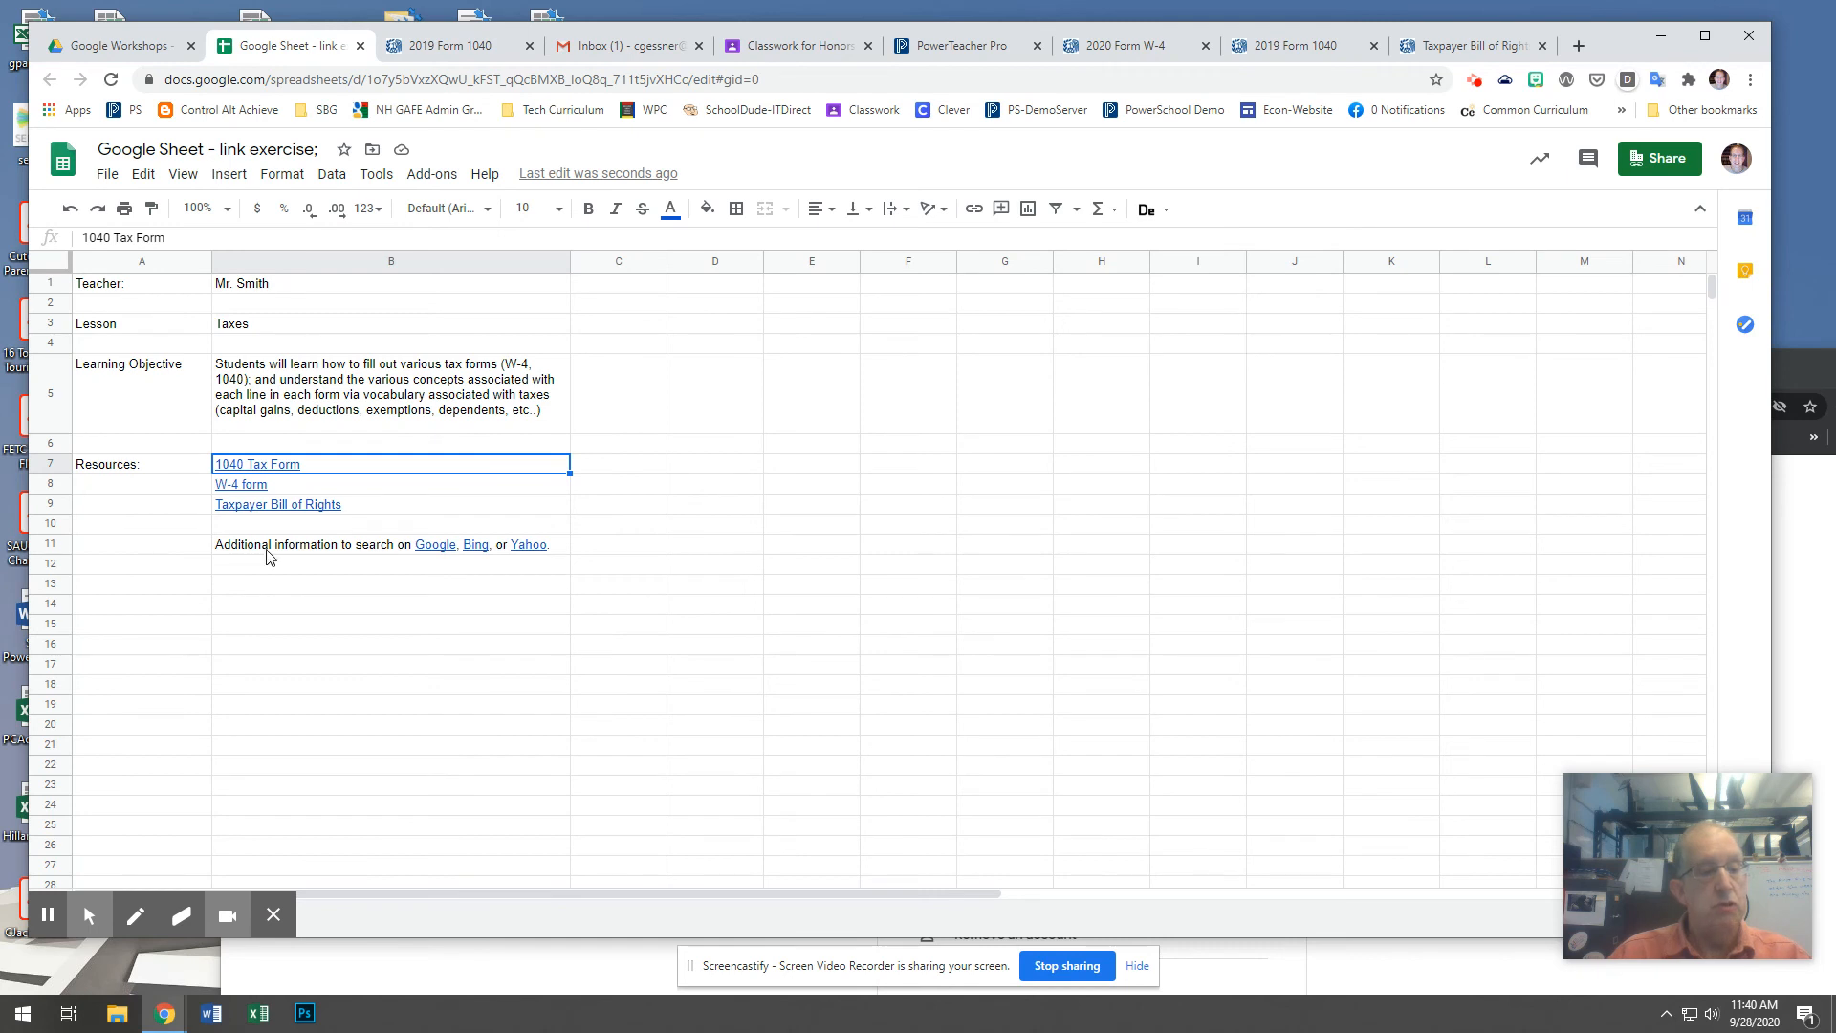
# Test the Yahoo link in B11 by opening its site, and close that page to return to the sheet.
pyautogui.moveTo(444, 558)
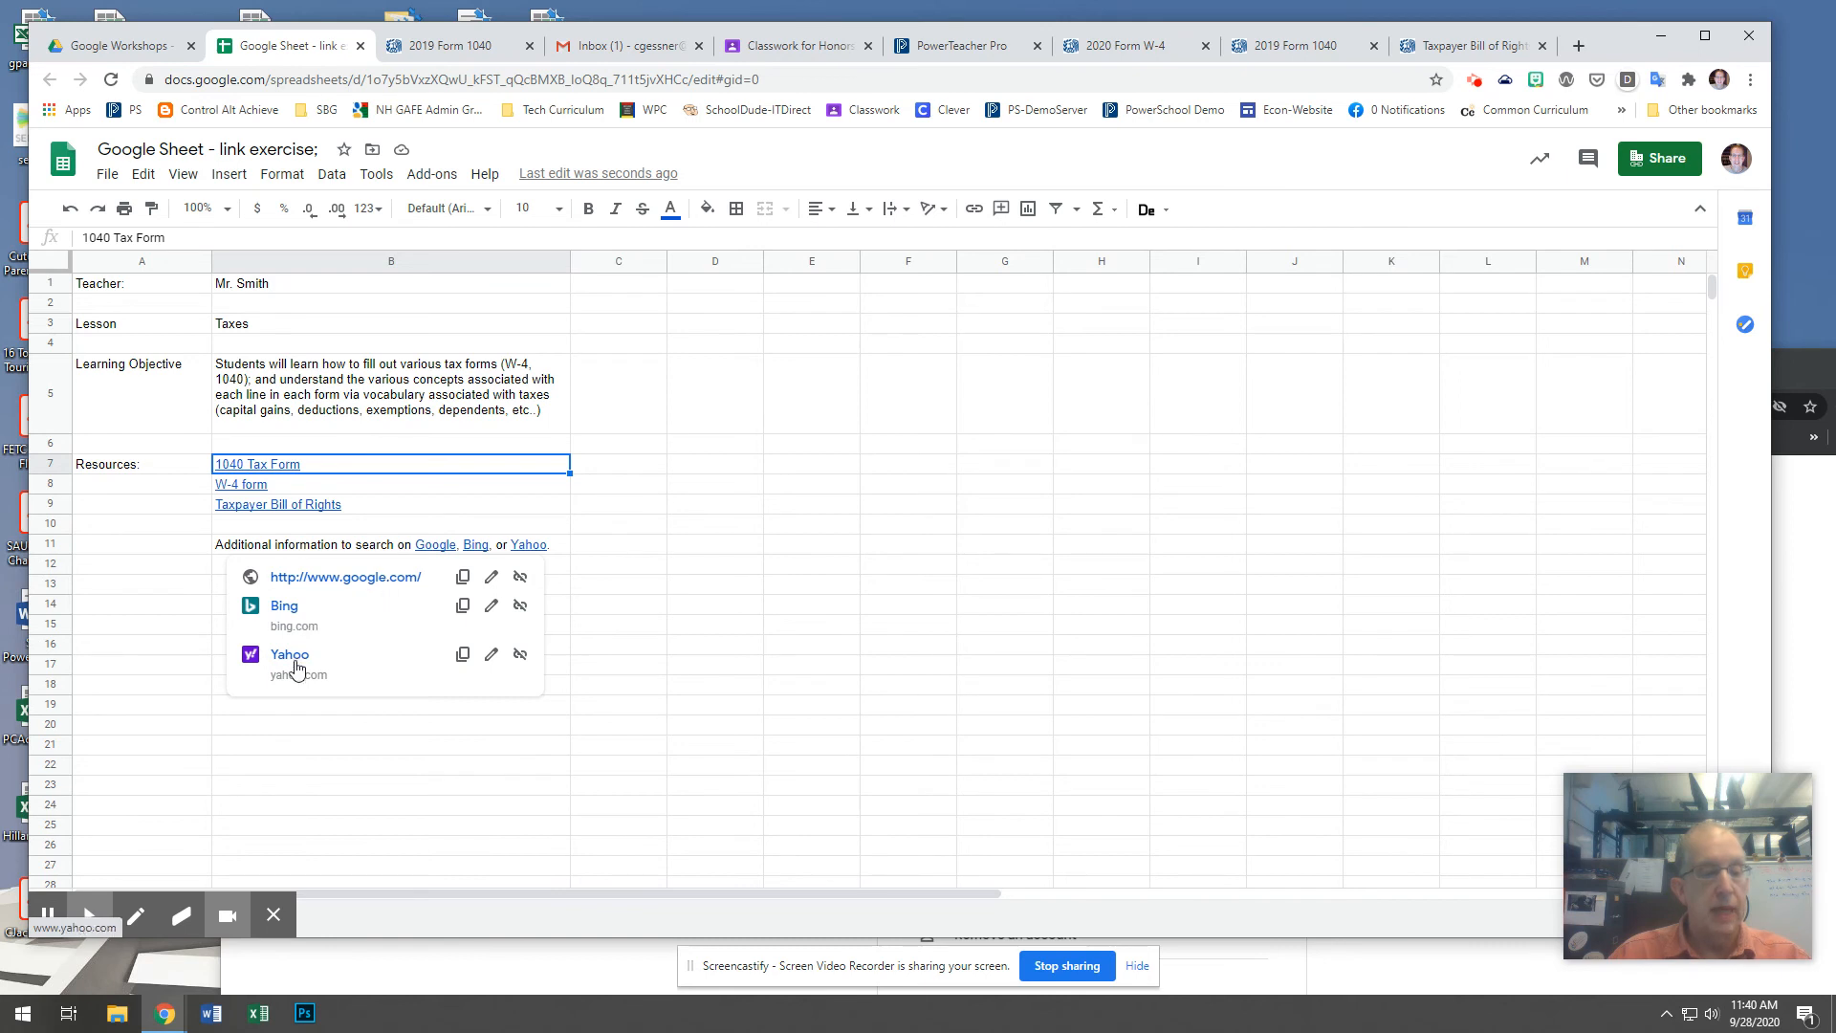
pyautogui.click(529, 552)
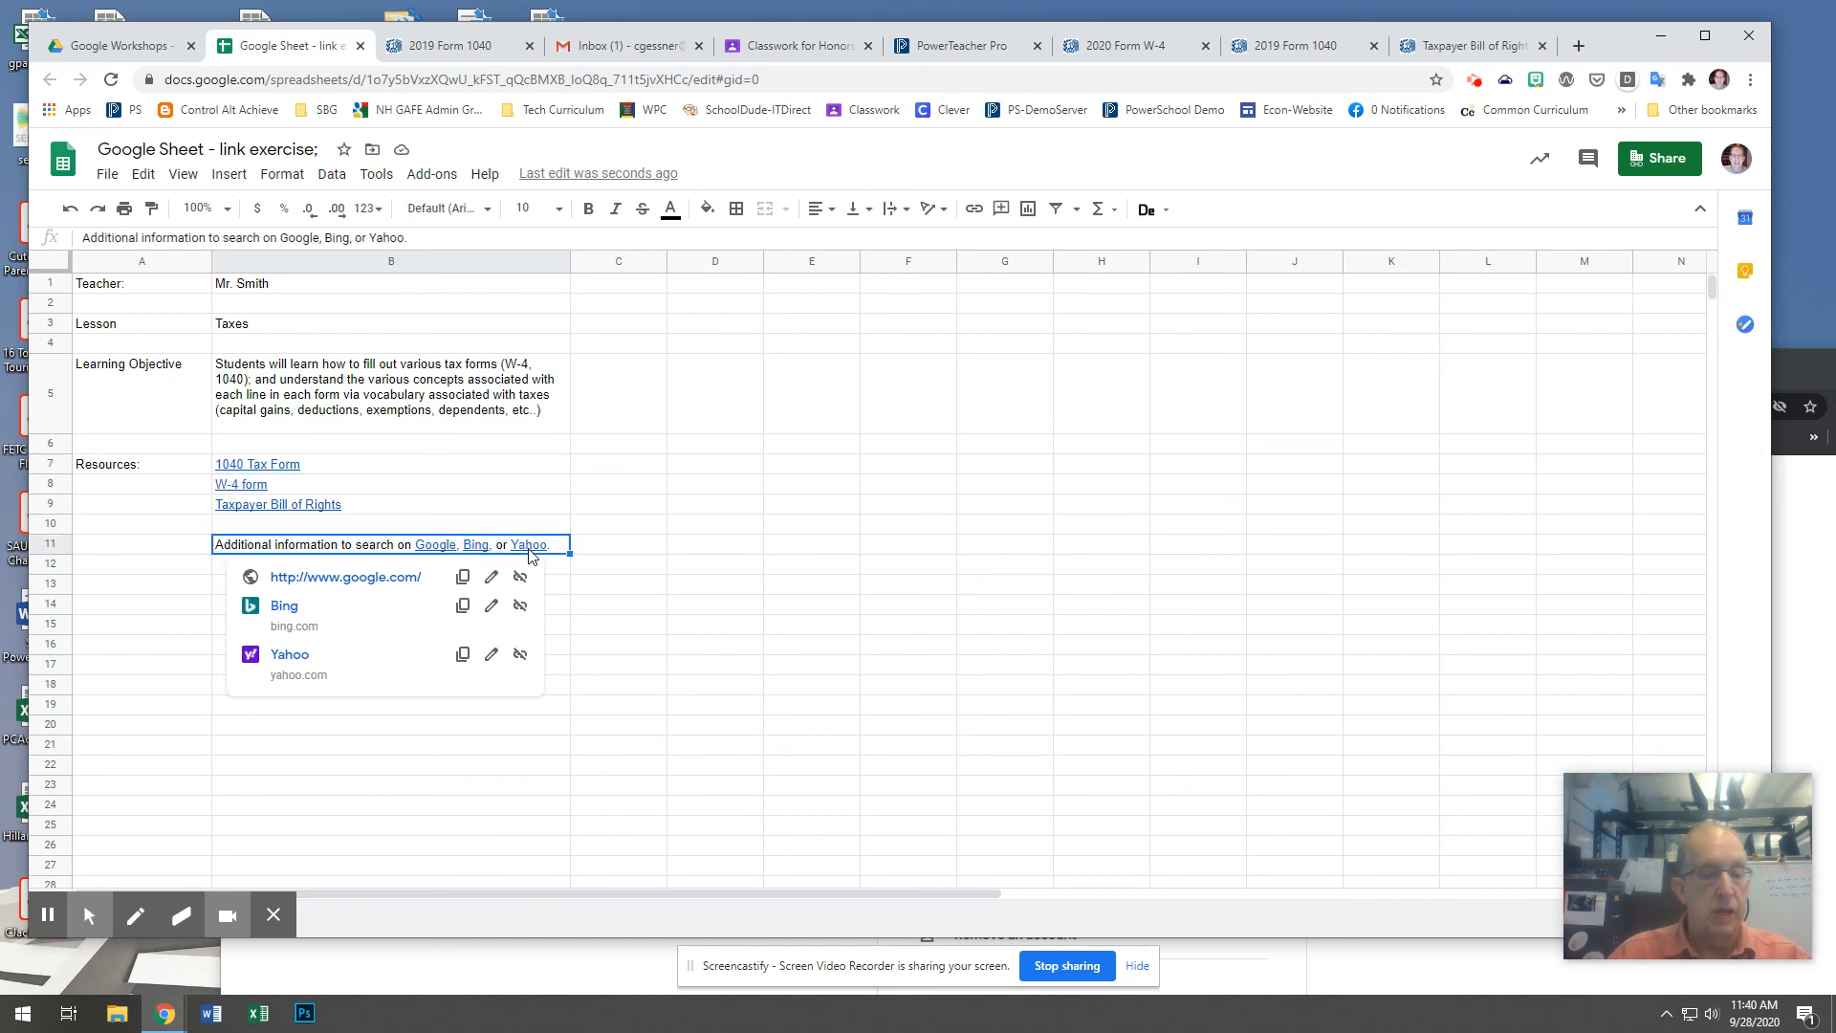
pyautogui.click(294, 661)
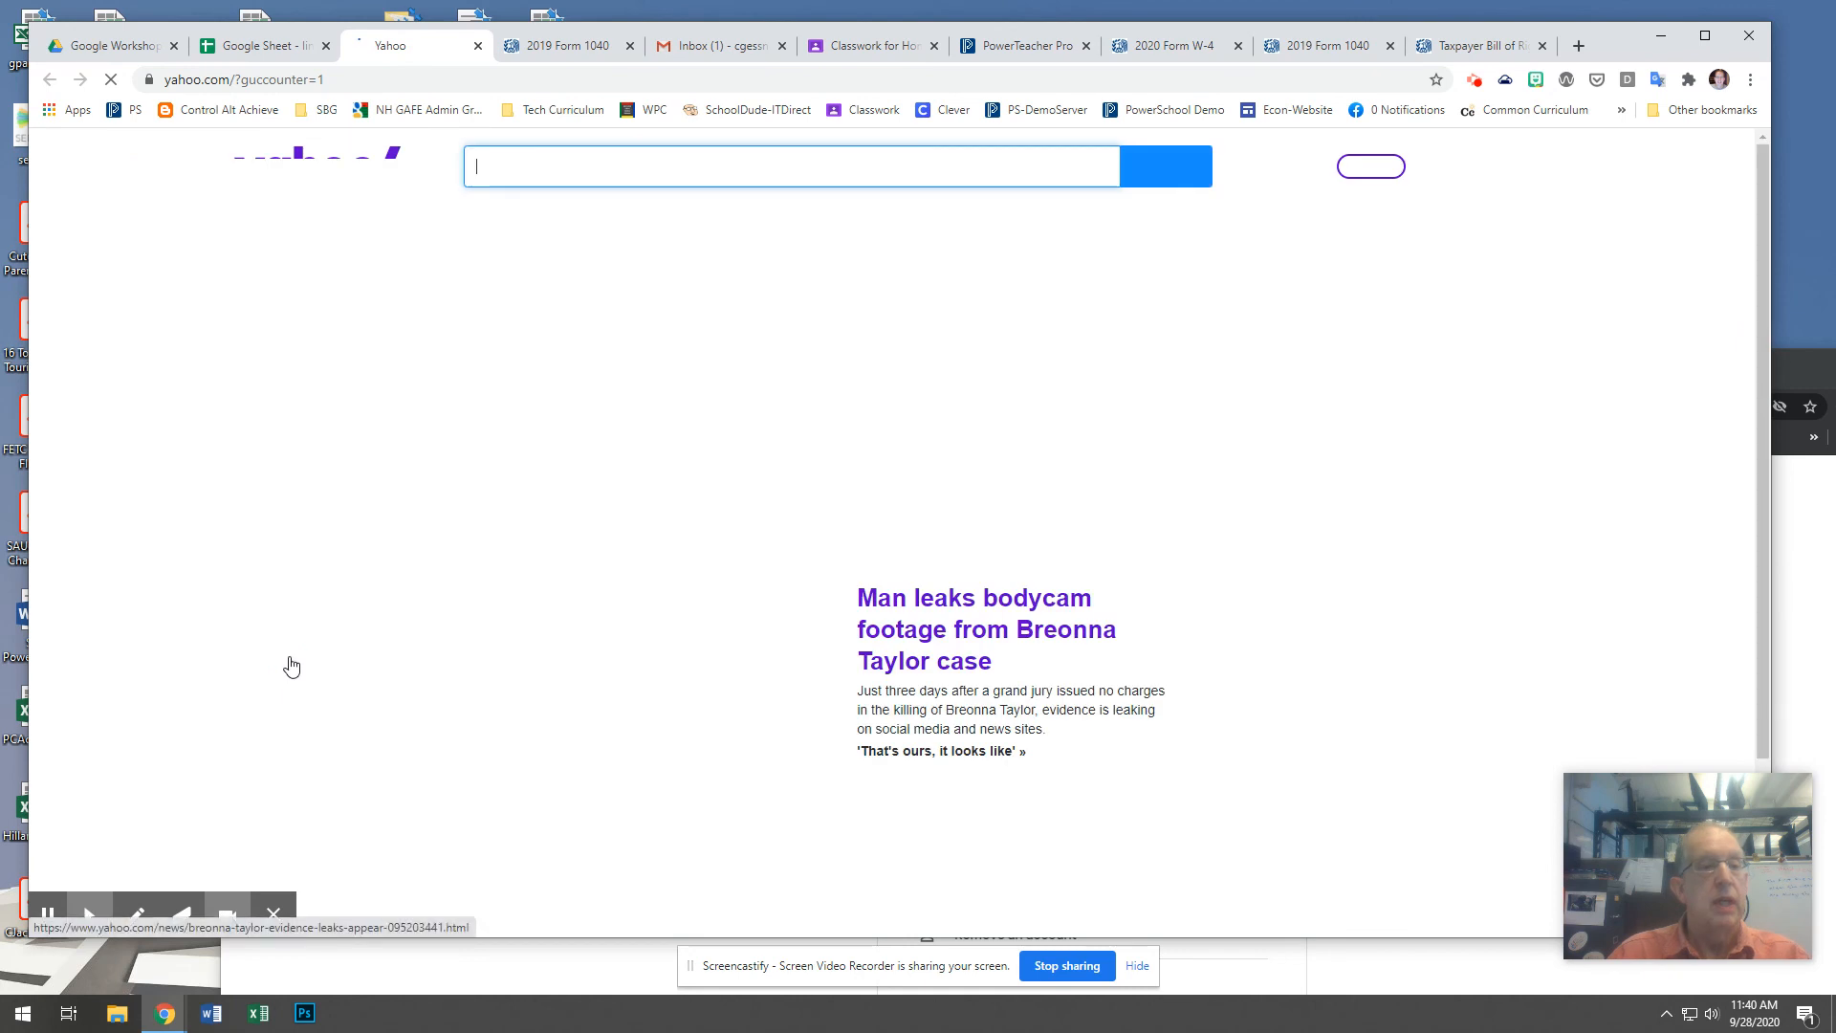
pyautogui.click(477, 46)
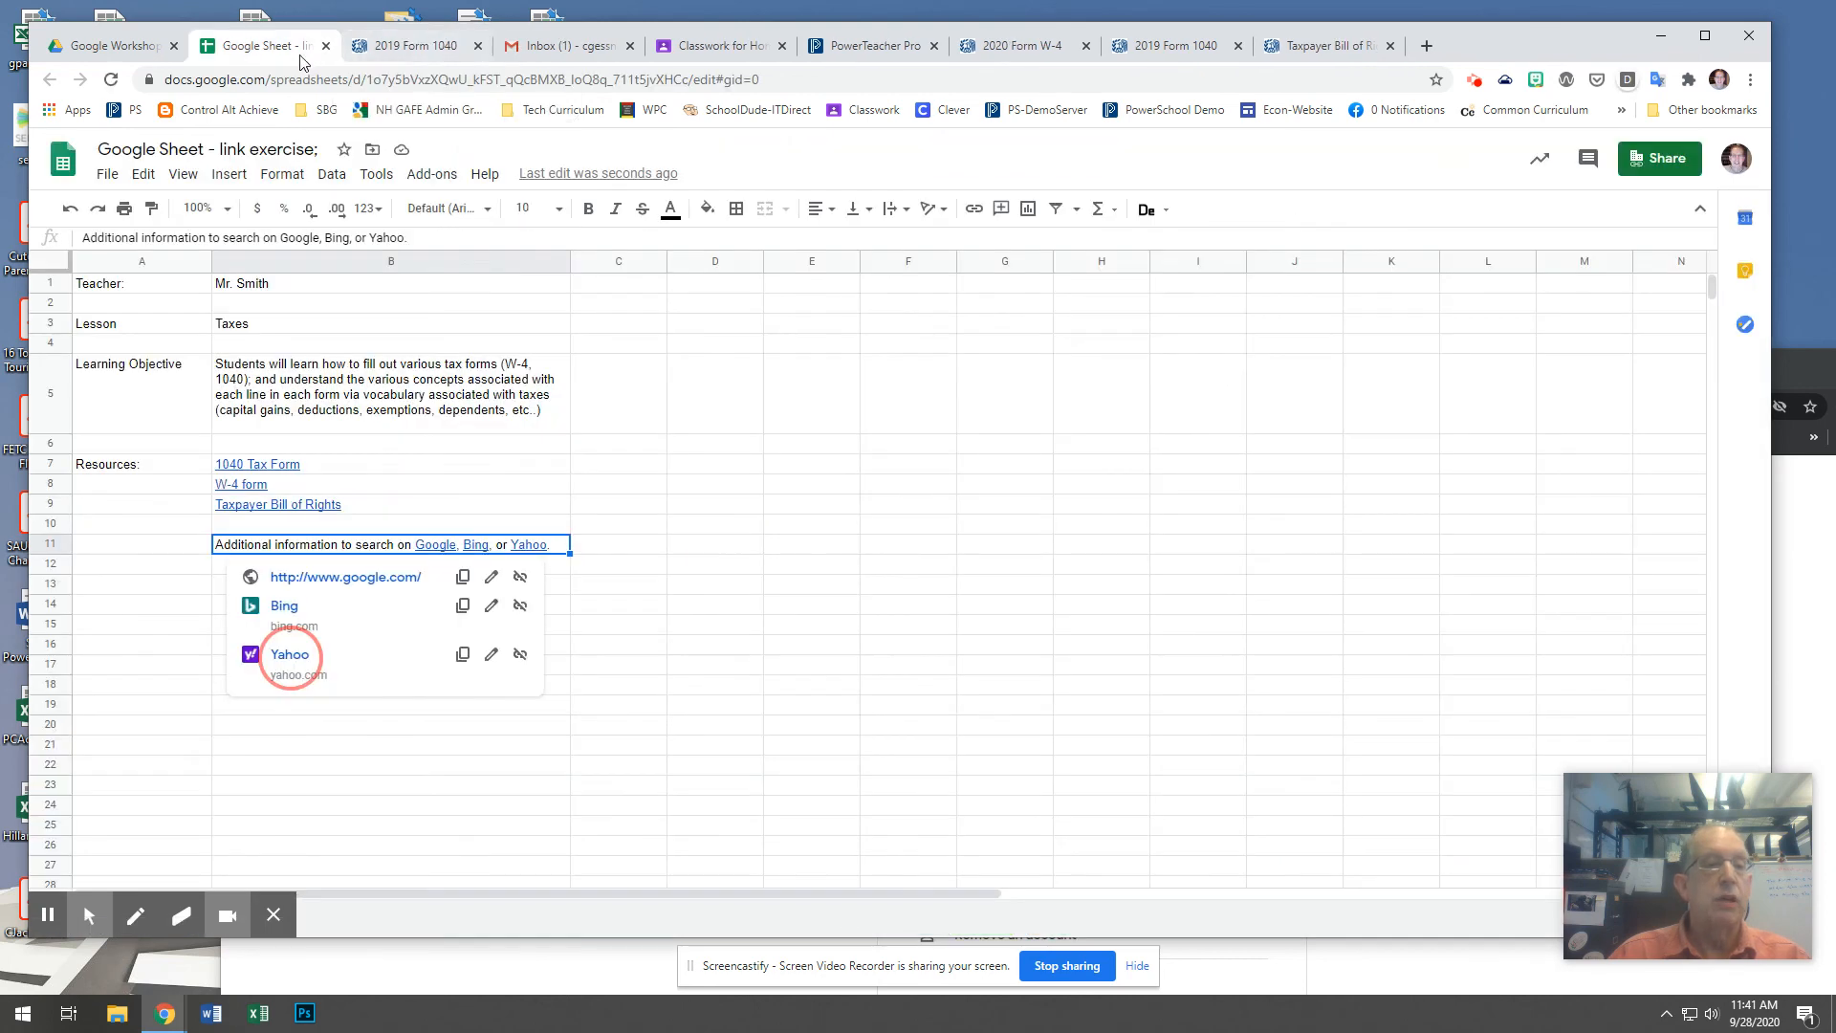